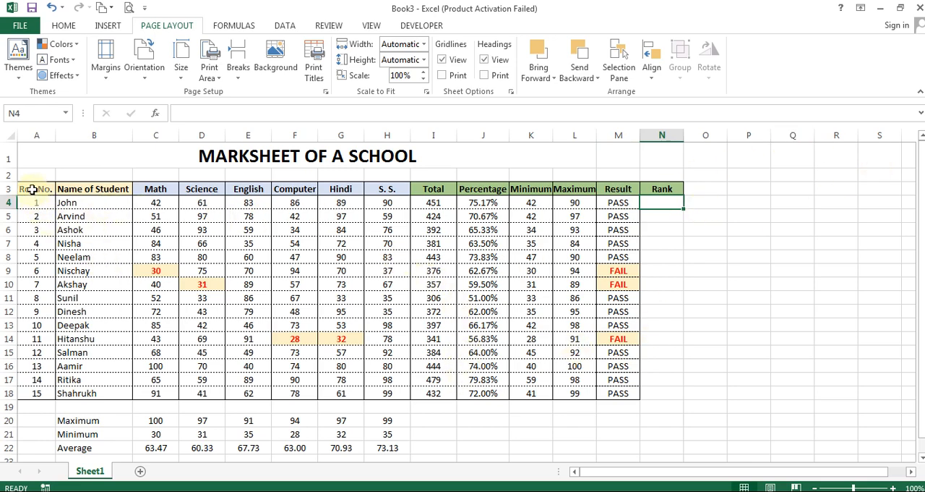
mouse_move(33, 189)
mouse_down()
mouse_move(610, 394)
mouse_move(660, 380)
mouse_move(634, 392)
mouse_move(653, 392)
mouse_move(615, 373)
mouse_move(620, 388)
mouse_move(643, 391)
mouse_up()
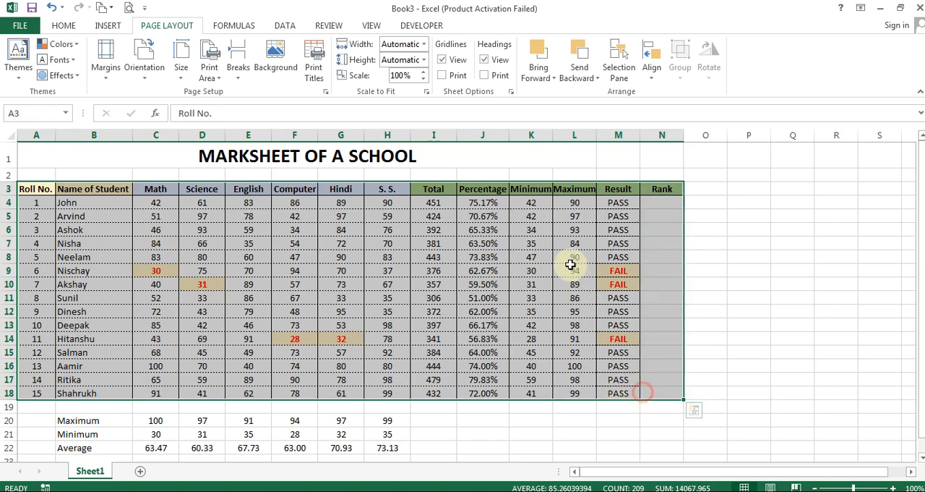
click(448, 216)
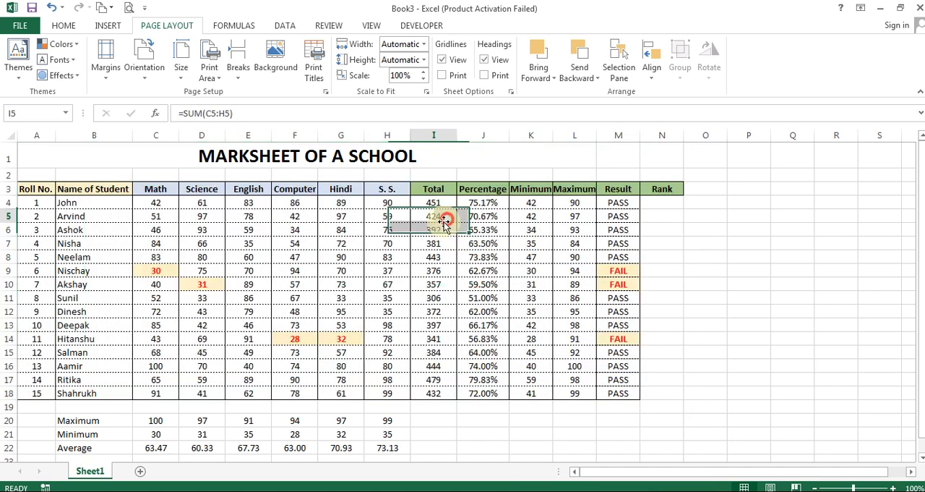
click(185, 204)
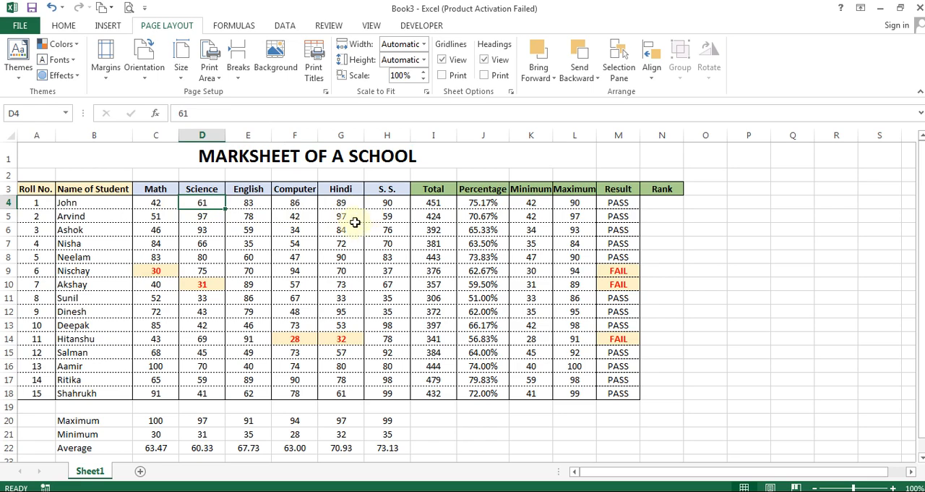
drag(153, 202, 396, 391)
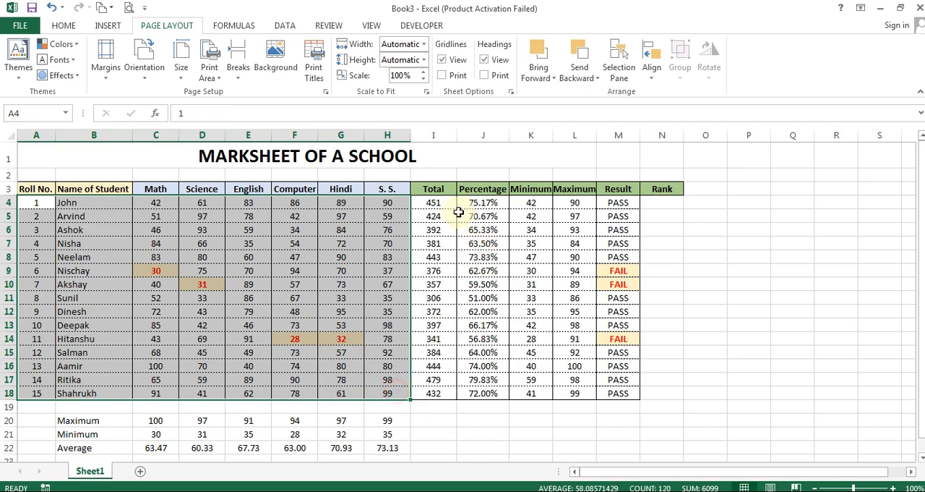
drag(431, 202, 653, 397)
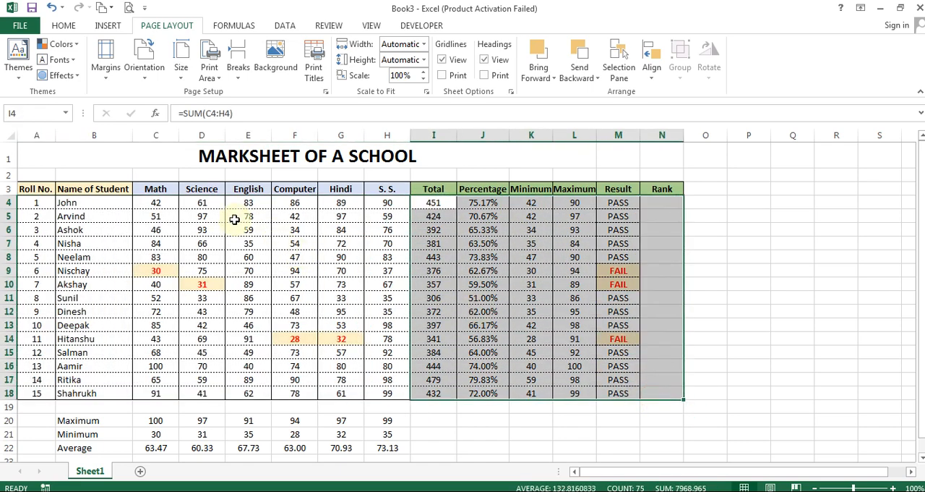
click(302, 253)
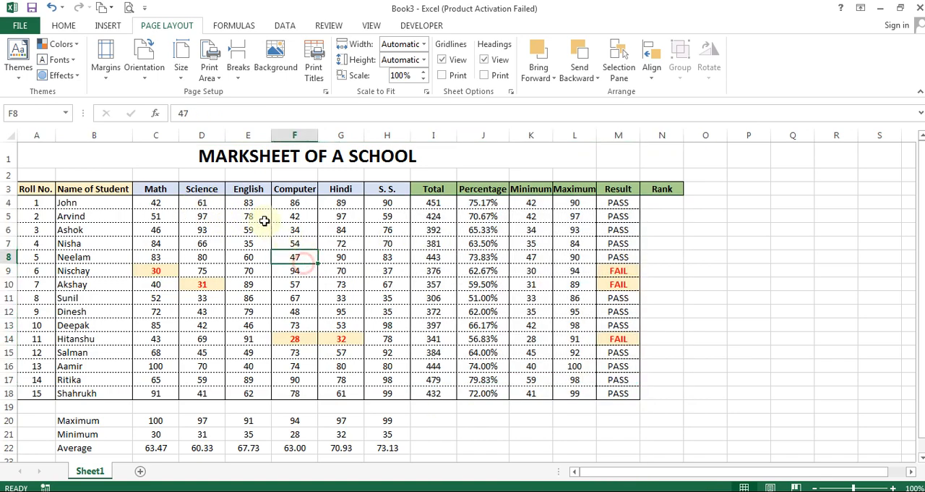
Turn on filtering for the header row of the marksheet table
click(248, 216)
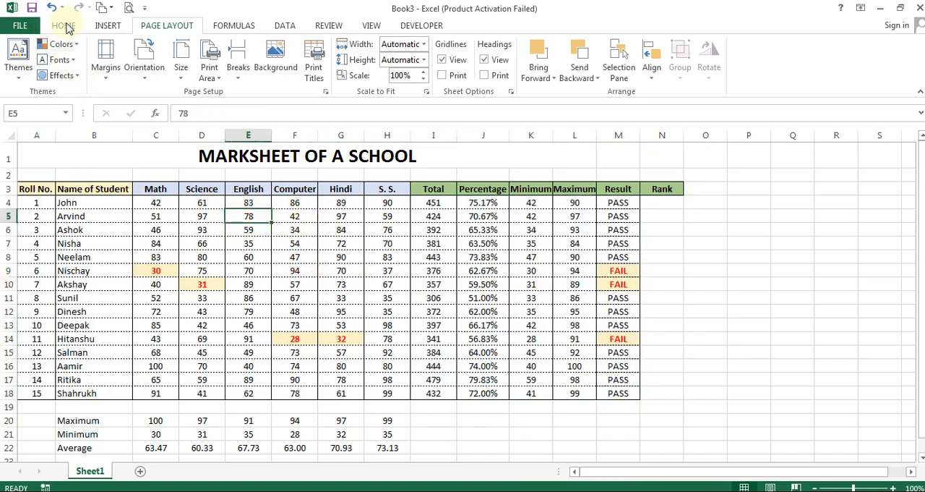
click(286, 26)
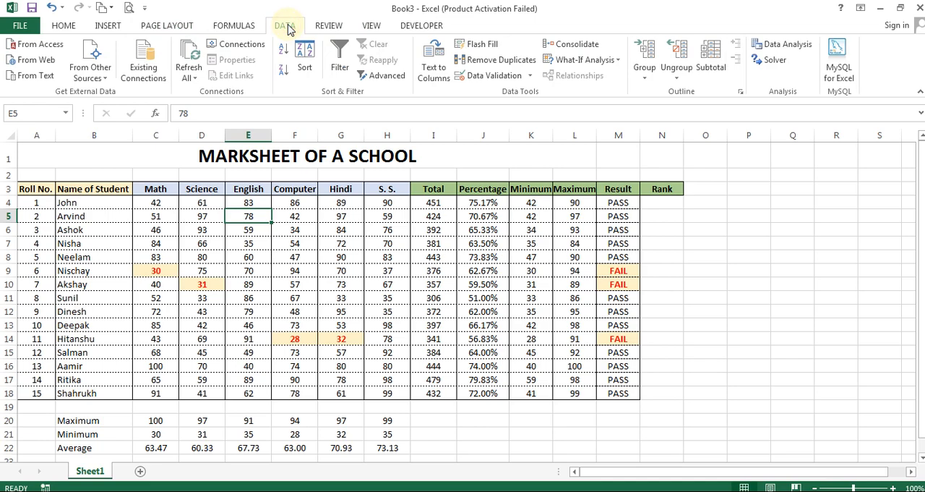
click(339, 59)
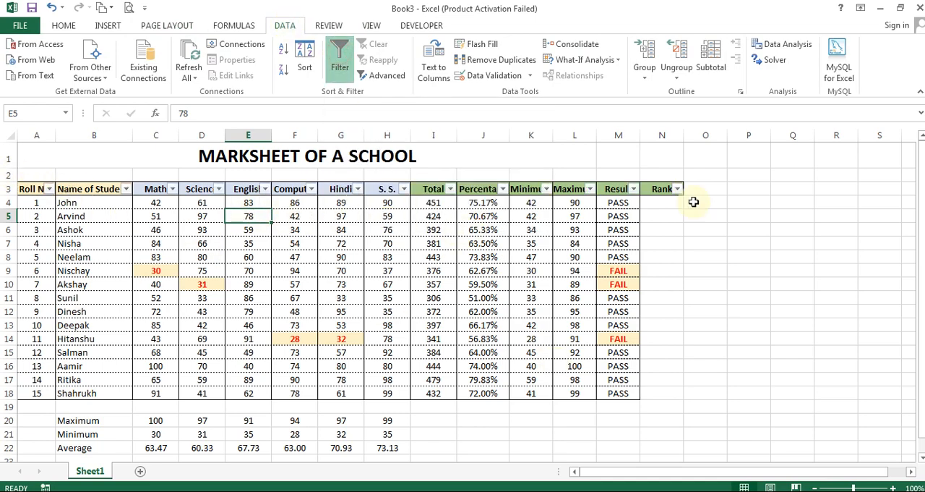
Filter the Result column to show only the FAIL students
click(633, 189)
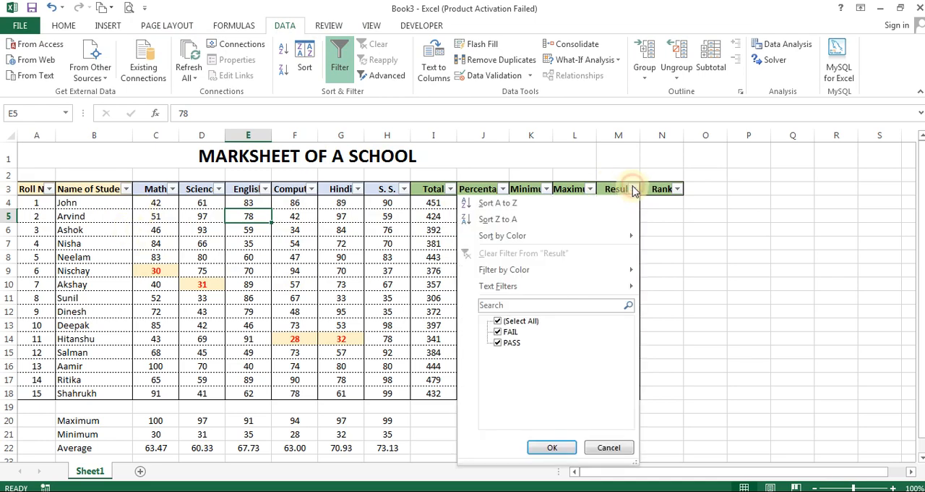
click(498, 343)
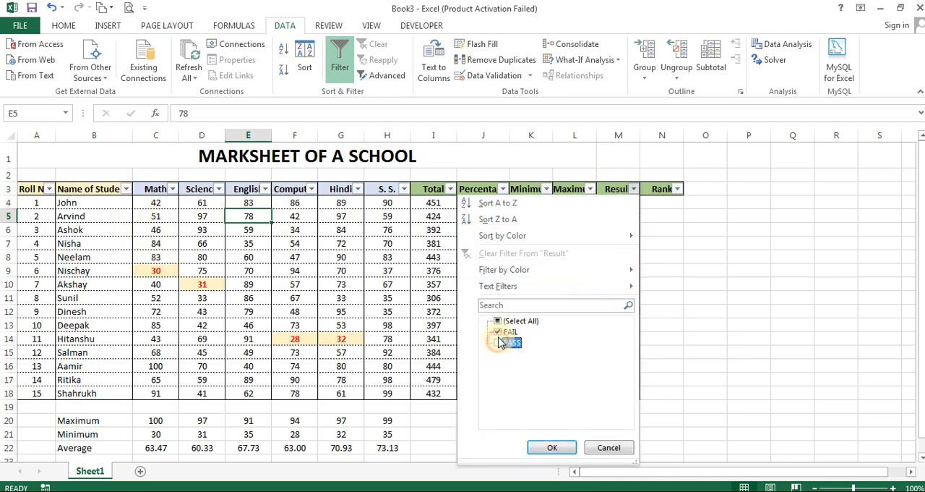
click(549, 447)
click(72, 216)
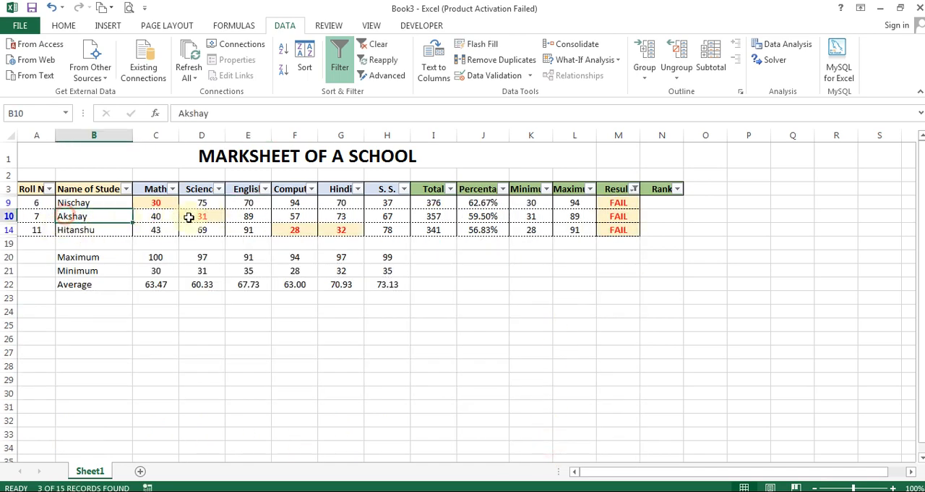
click(616, 218)
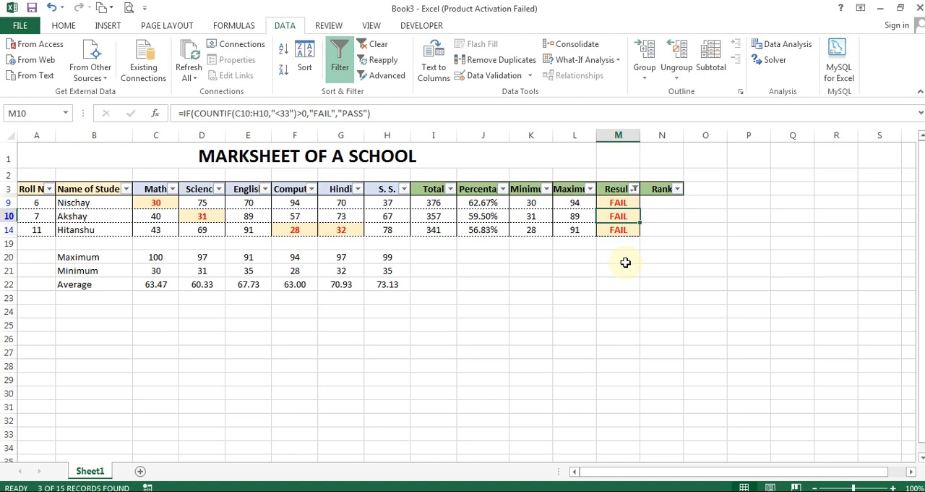
Change the Result column filter to show only the PASS students and enlarge the sheet to 130%
click(634, 188)
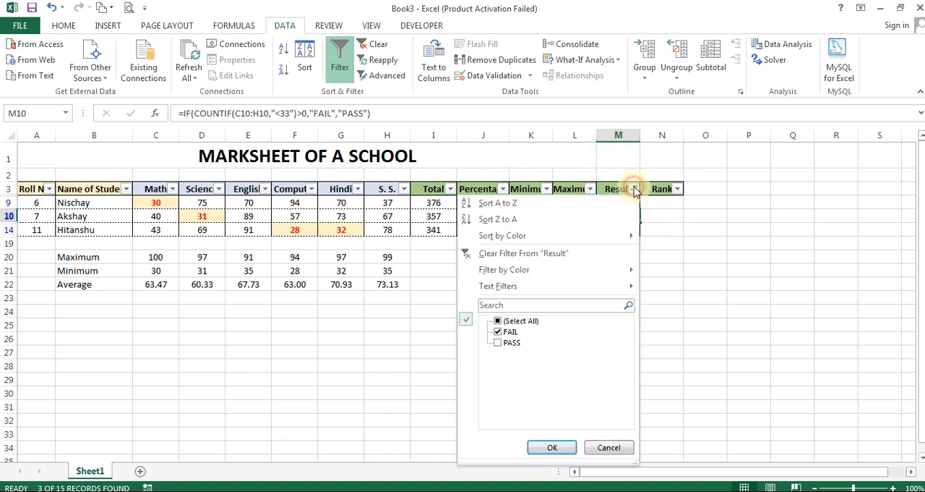
click(497, 342)
click(498, 331)
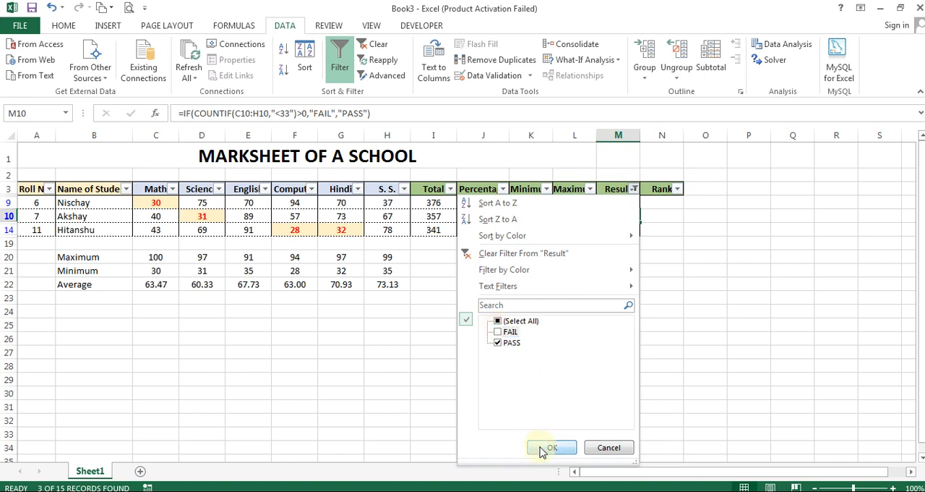
click(551, 446)
drag(618, 244, 618, 256)
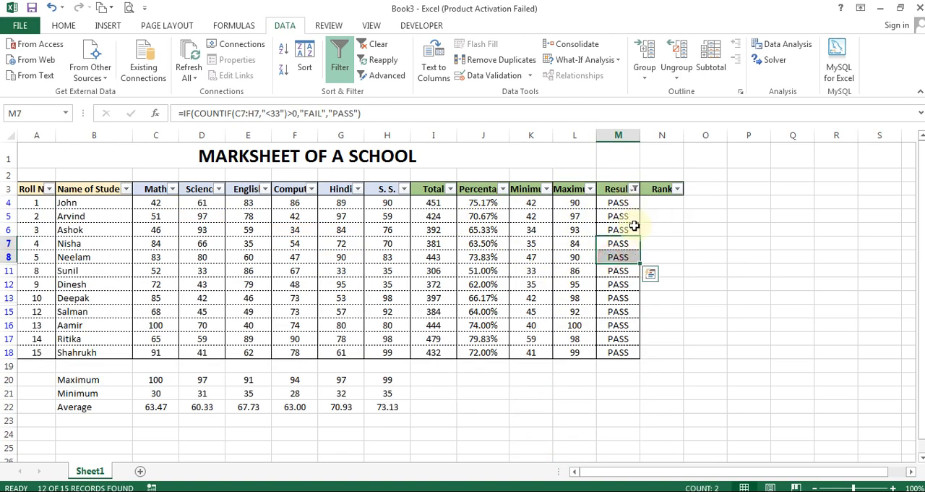
scroll(636, 224, up, 2)
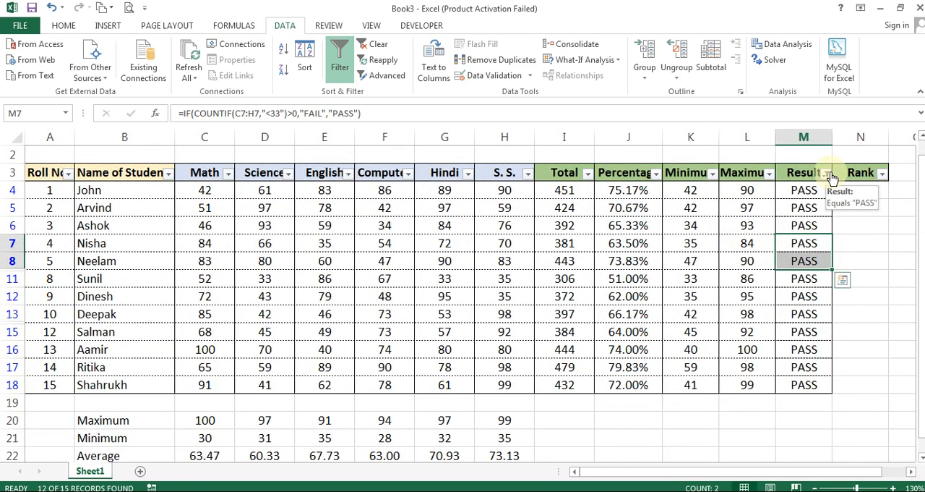
click(802, 224)
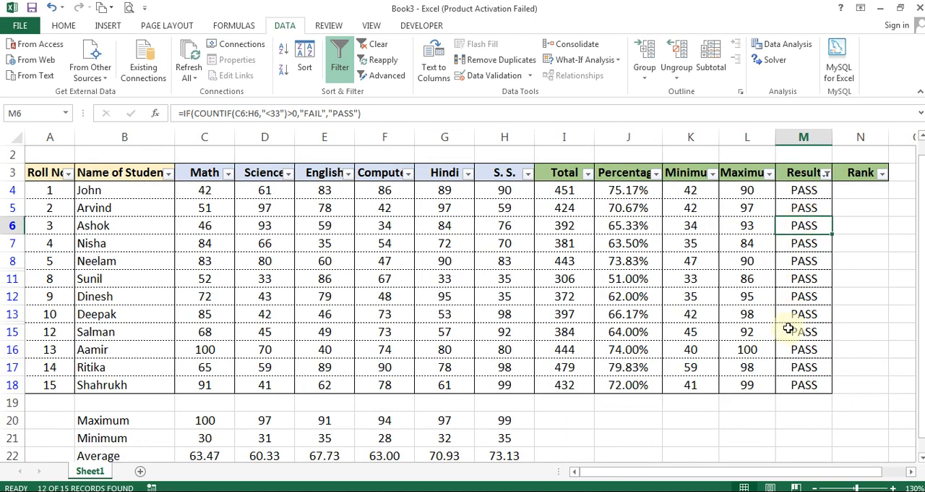
Try a number filter on the Percentage column for values greater than or equal to 50
click(618, 261)
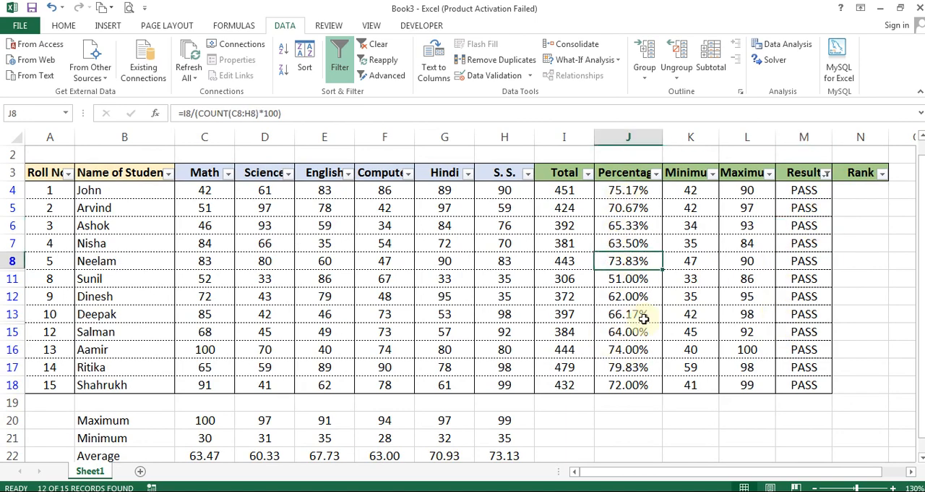
click(657, 174)
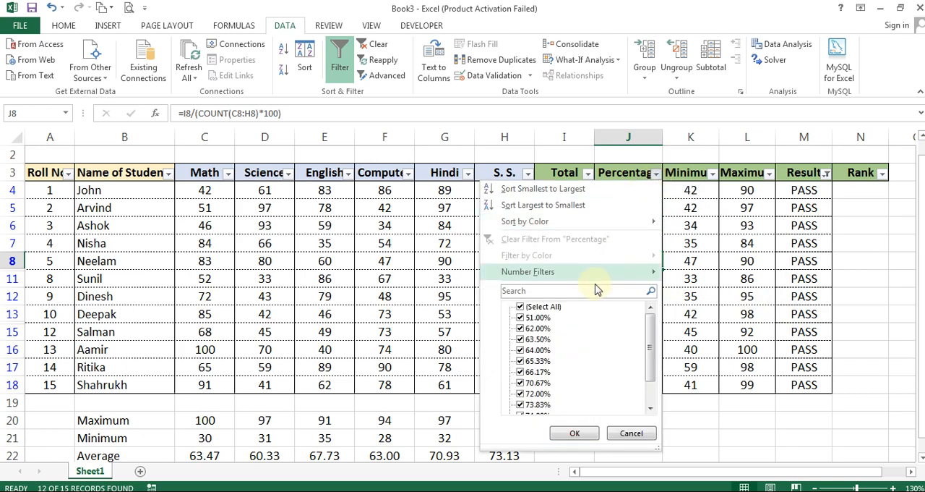
click(533, 307)
scroll(575, 357, down, 1)
scroll(574, 358, up, 2)
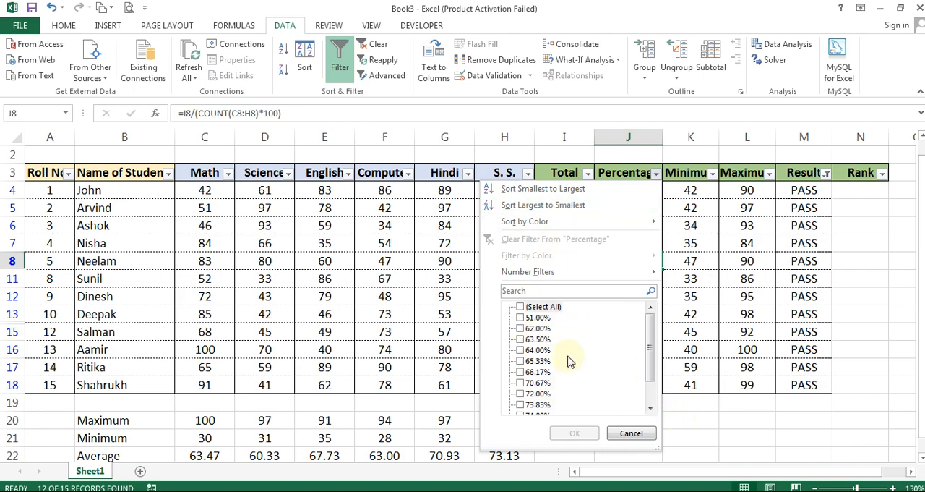
mouse_move(571, 279)
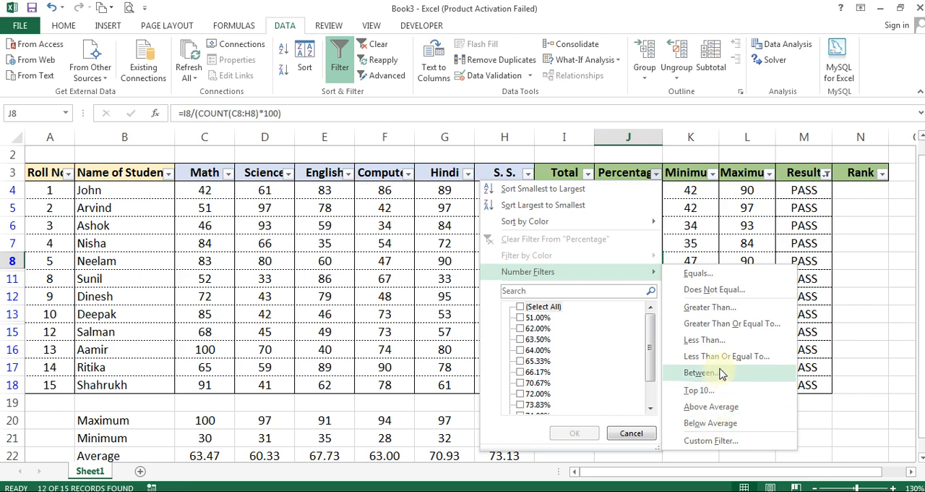
click(745, 323)
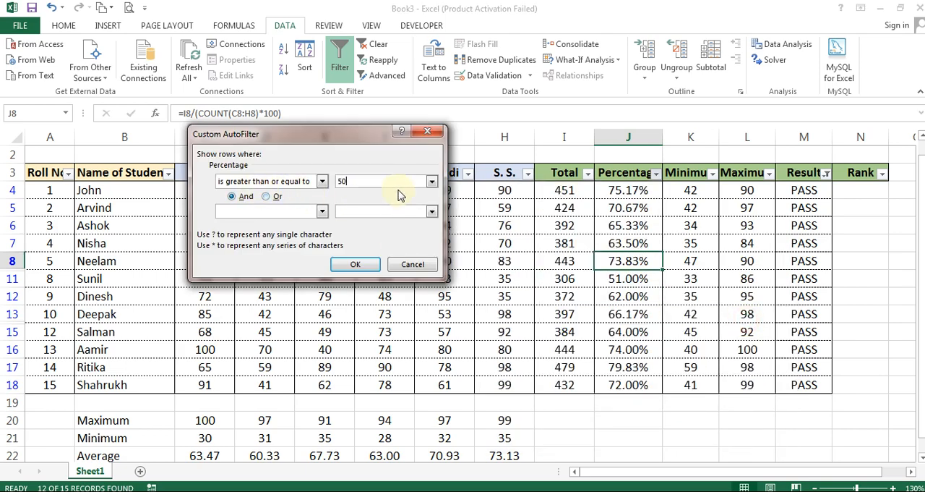
drag(295, 132, 167, 143)
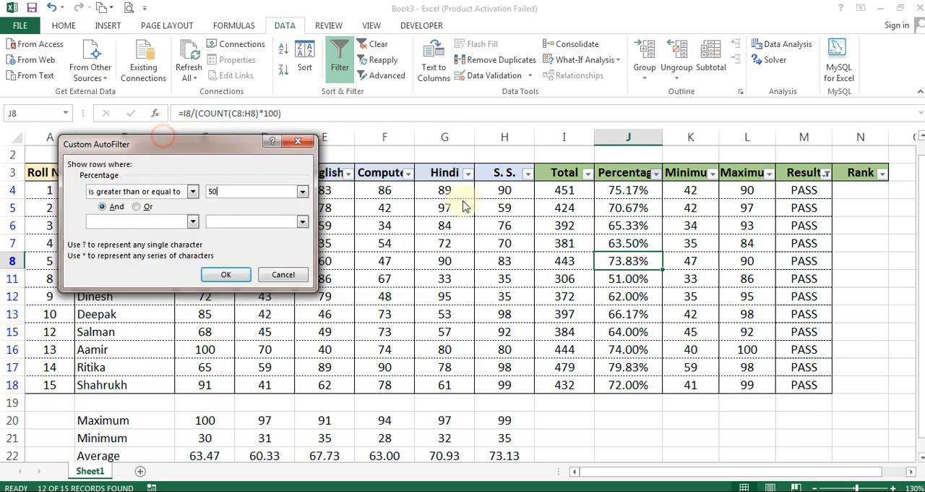
click(240, 277)
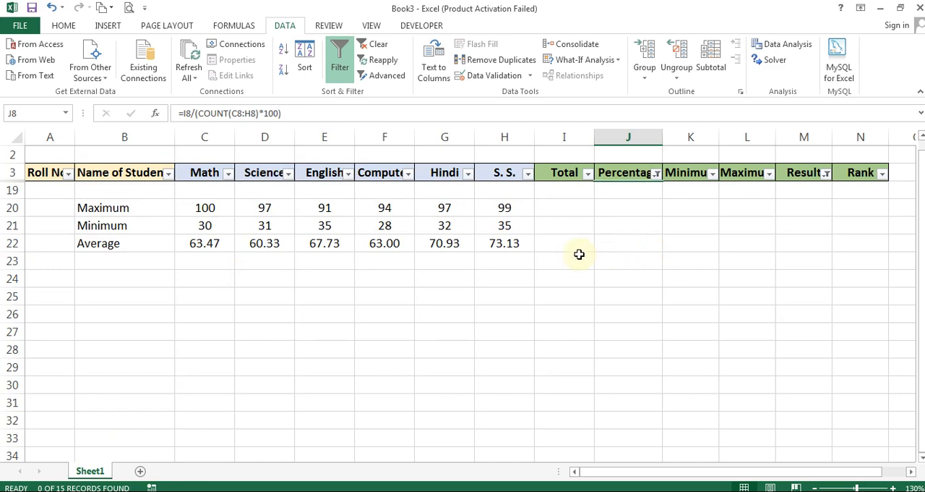
scroll(579, 253, up, 1)
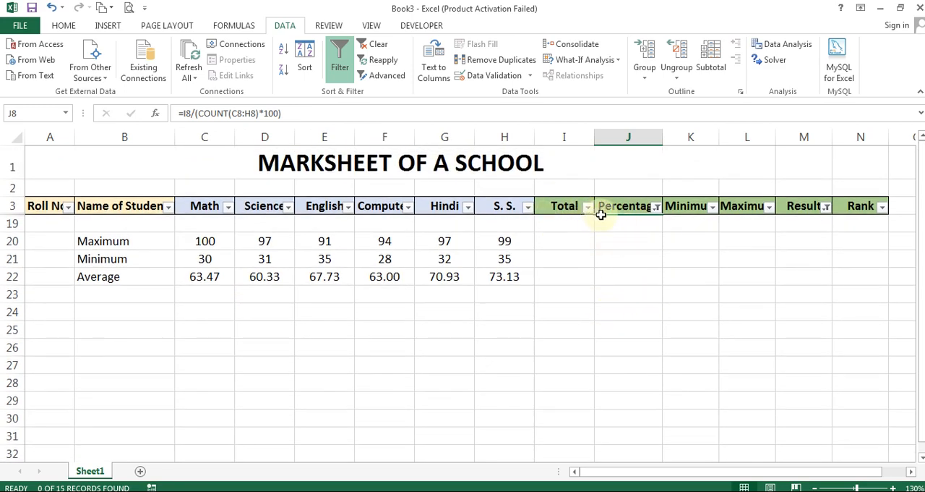
click(657, 208)
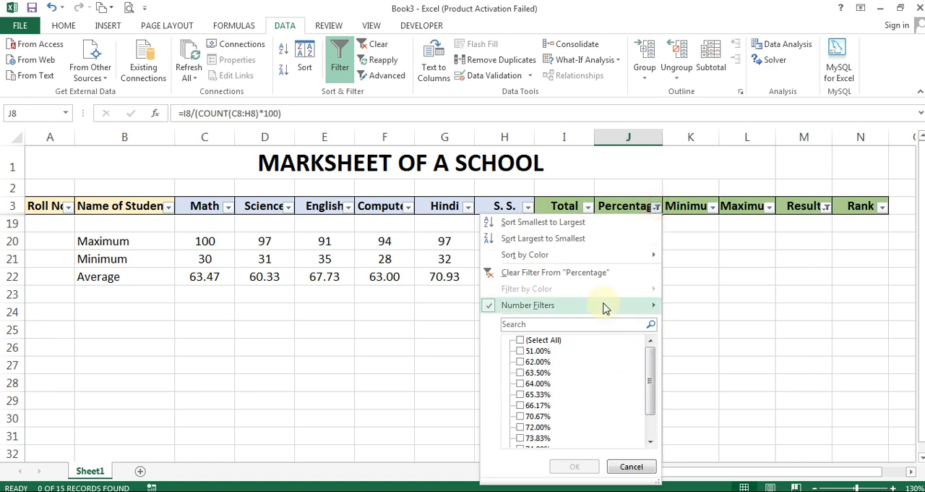
mouse_move(601, 306)
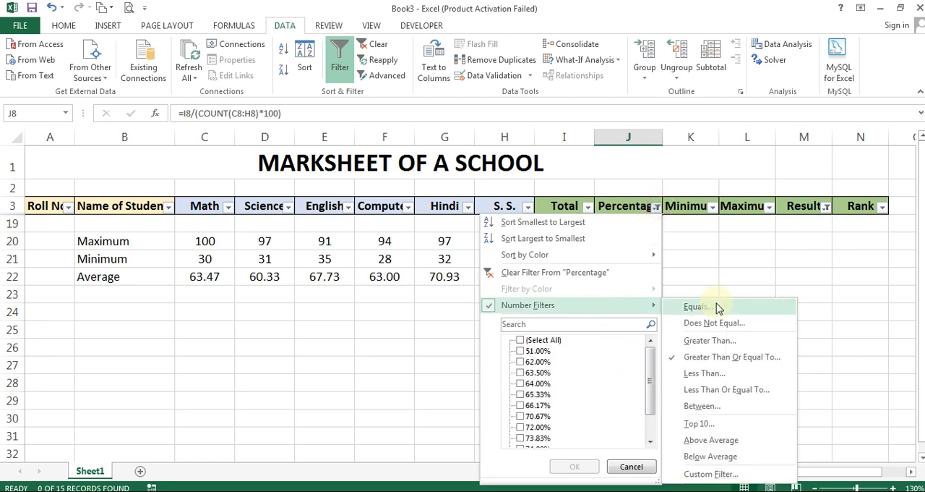
click(630, 465)
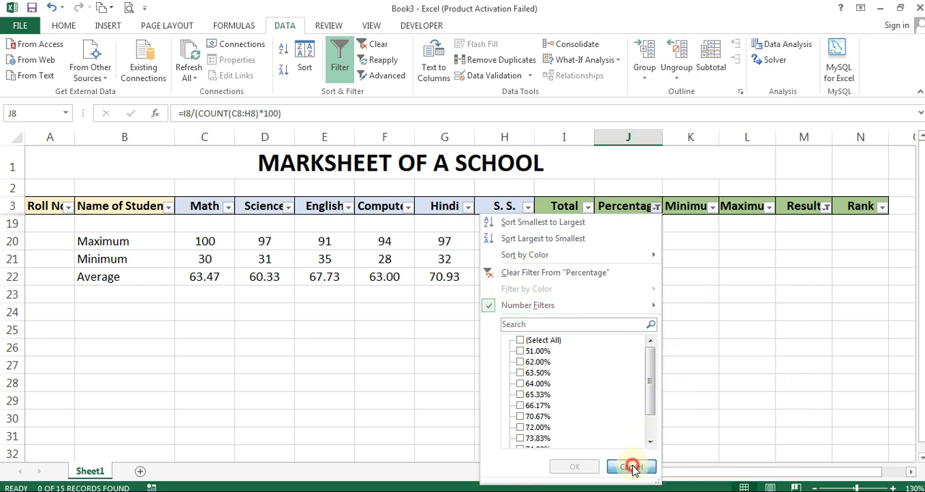
Set the Percentage column's number filter to greater than or equal to 50%
click(657, 210)
mouse_move(586, 311)
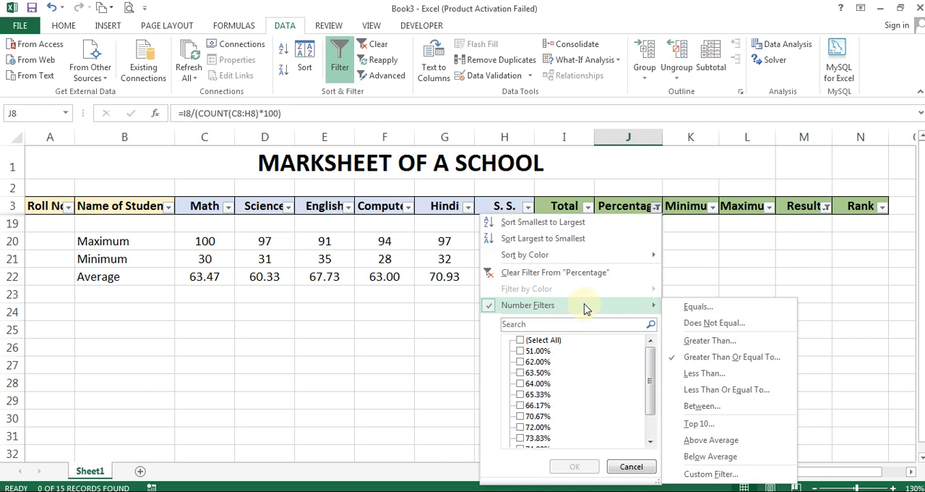
click(695, 357)
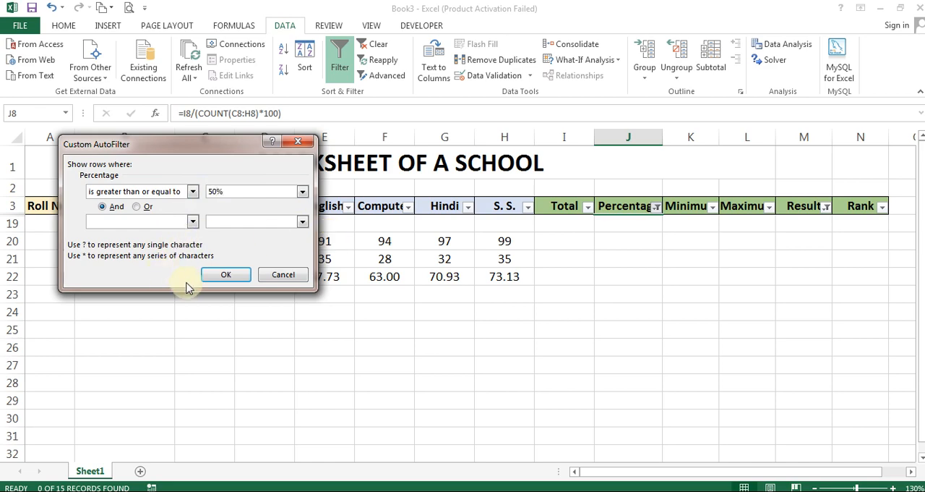
click(221, 274)
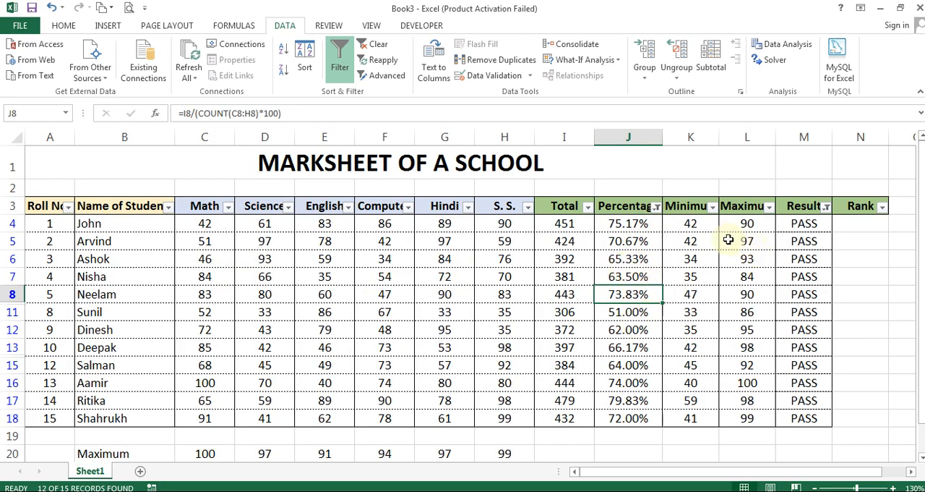
Check the criteria of the Percentage column's custom number filter and confirm the dialog unchanged
click(655, 207)
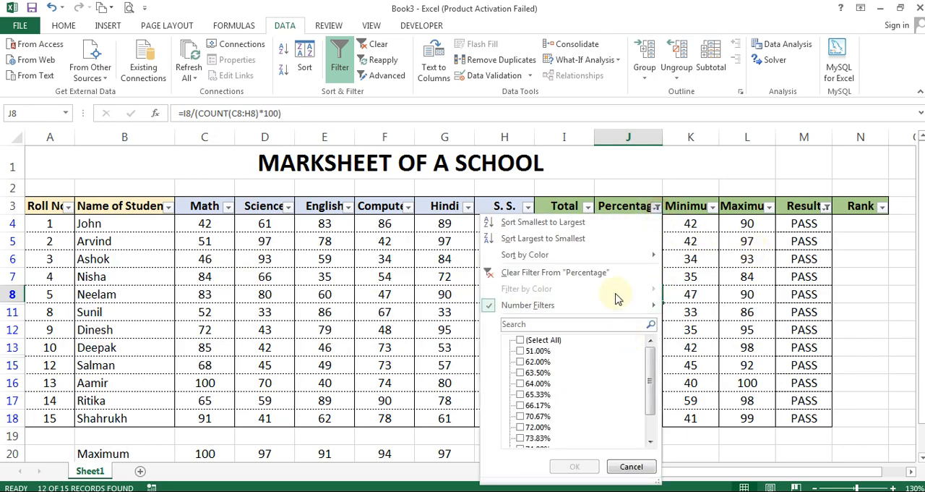
mouse_move(619, 305)
click(723, 357)
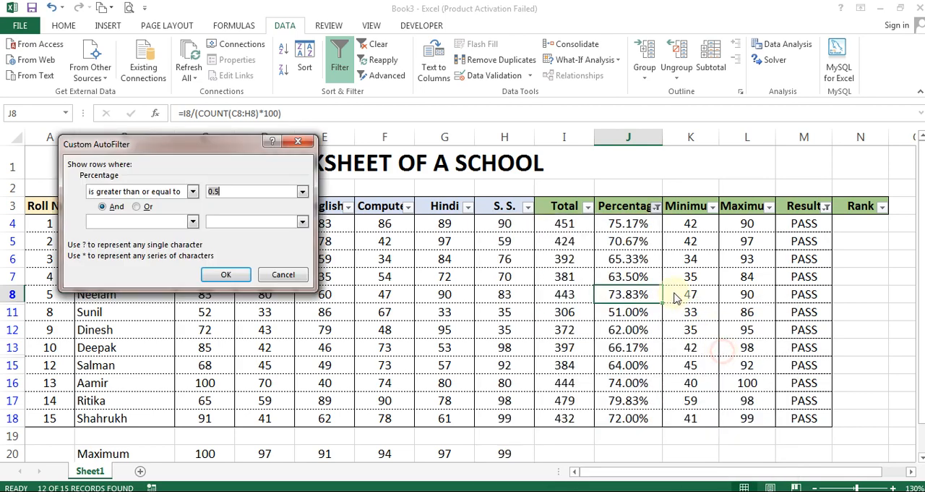
click(233, 196)
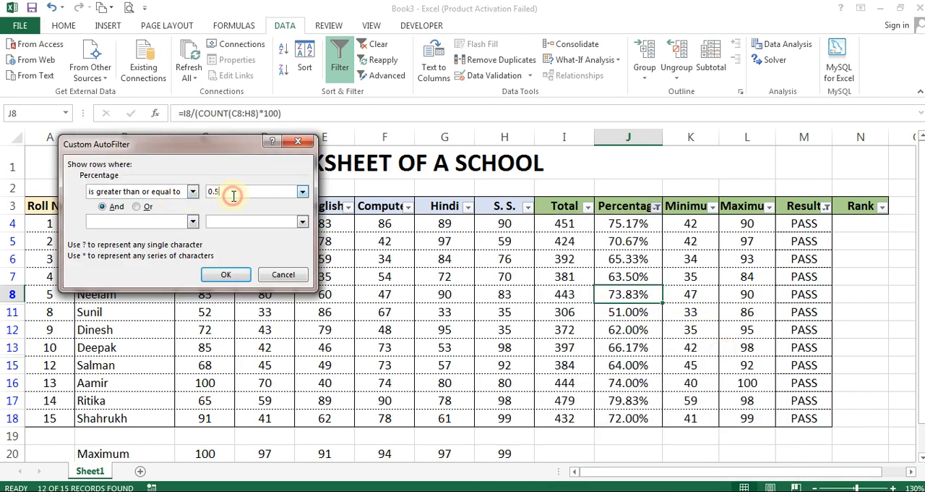
click(235, 276)
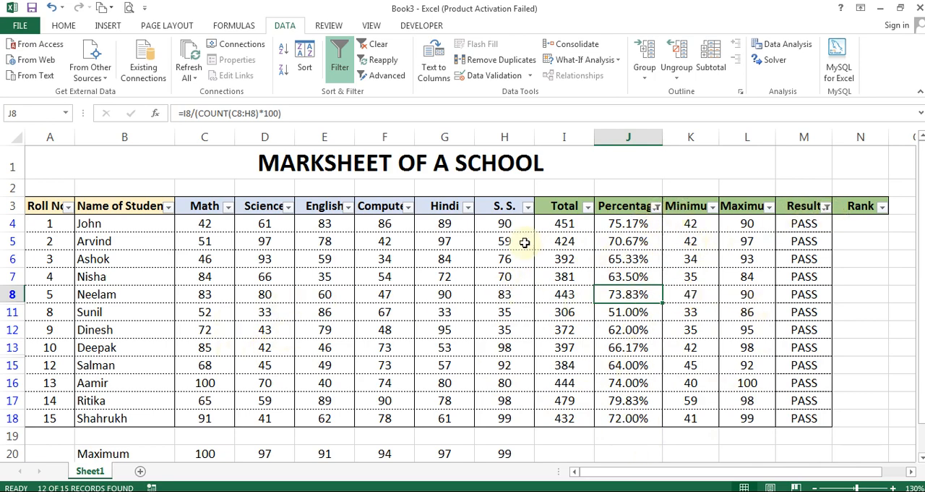
Remove the filters from the marksheet to show all student rows again
click(342, 58)
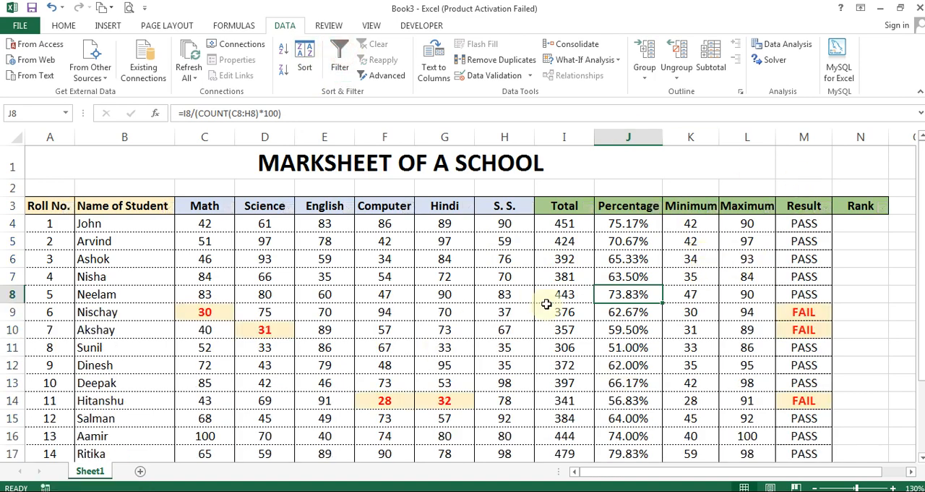
click(49, 241)
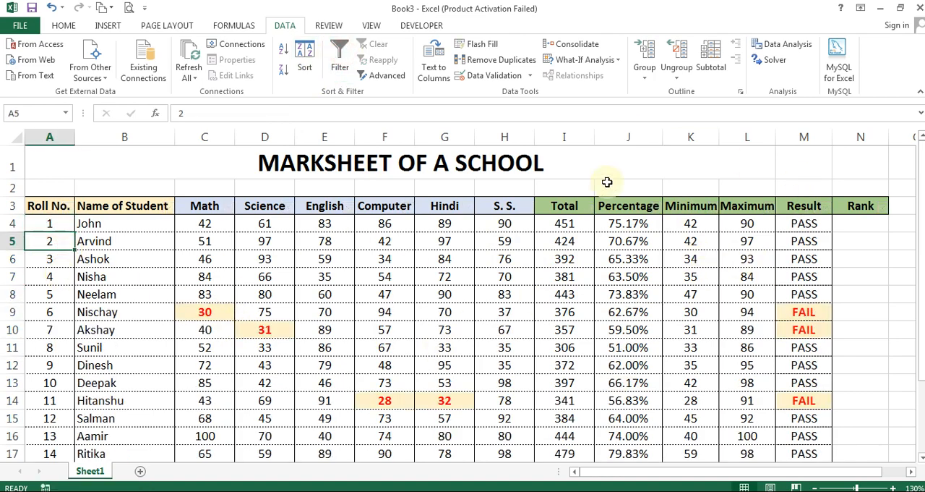
Sort the marksheet by Roll No. from smallest to largest
click(619, 225)
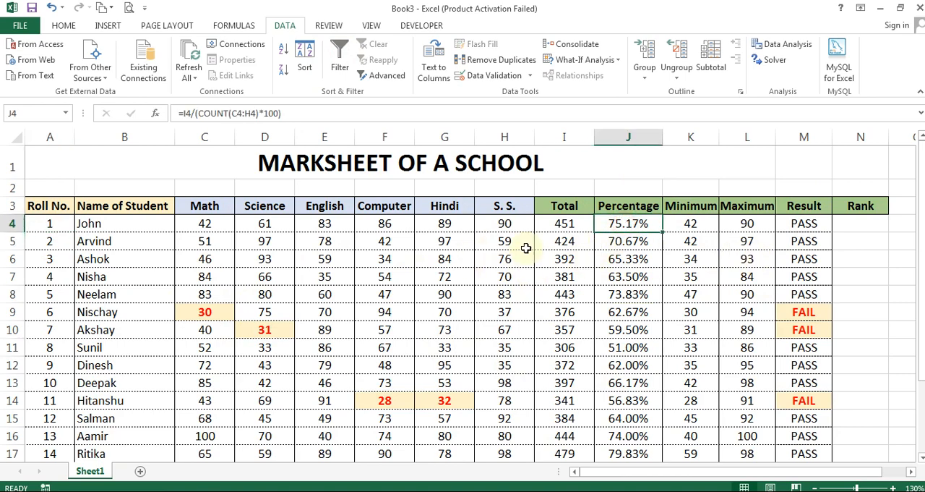
click(305, 60)
drag(252, 139, 520, 78)
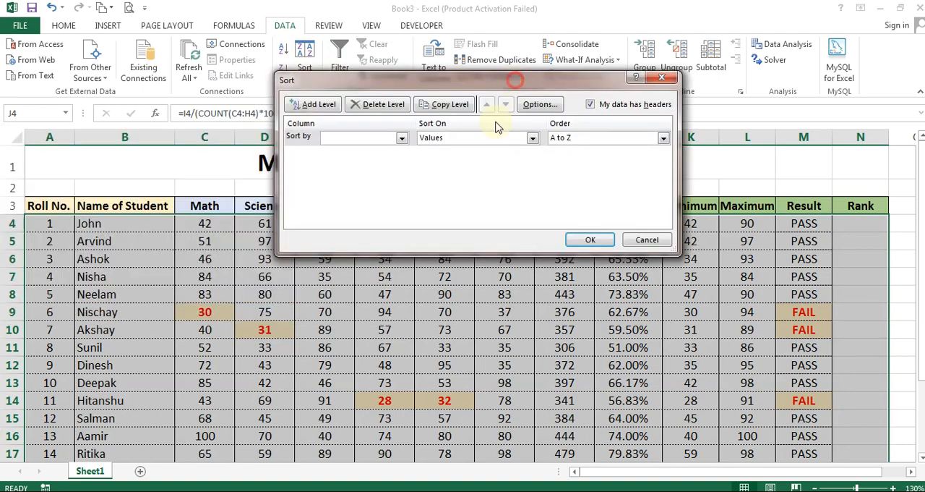
drag(427, 81, 396, 55)
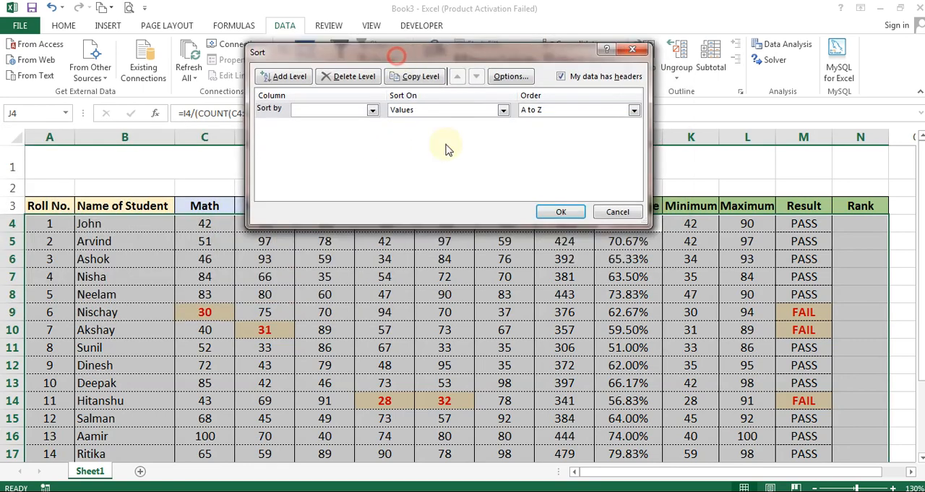
click(343, 117)
click(326, 123)
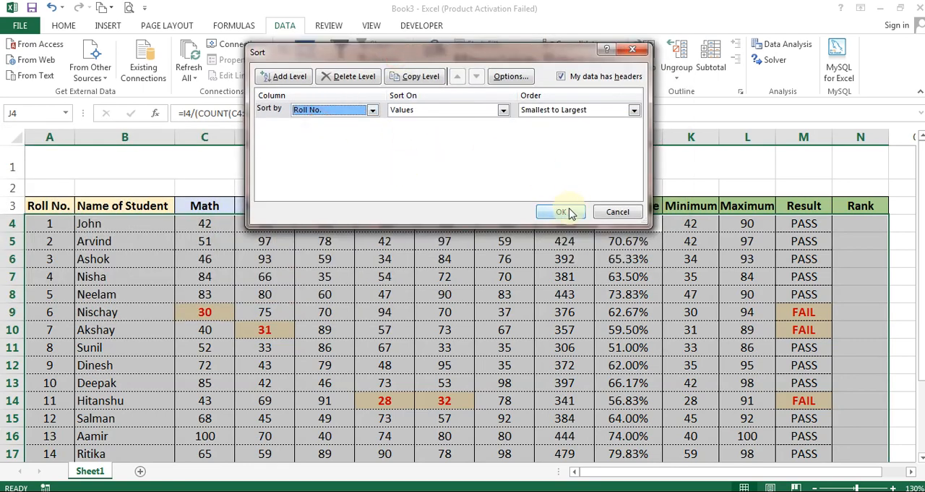
click(563, 212)
scroll(92, 300, down, 1)
scroll(91, 290, up, 1)
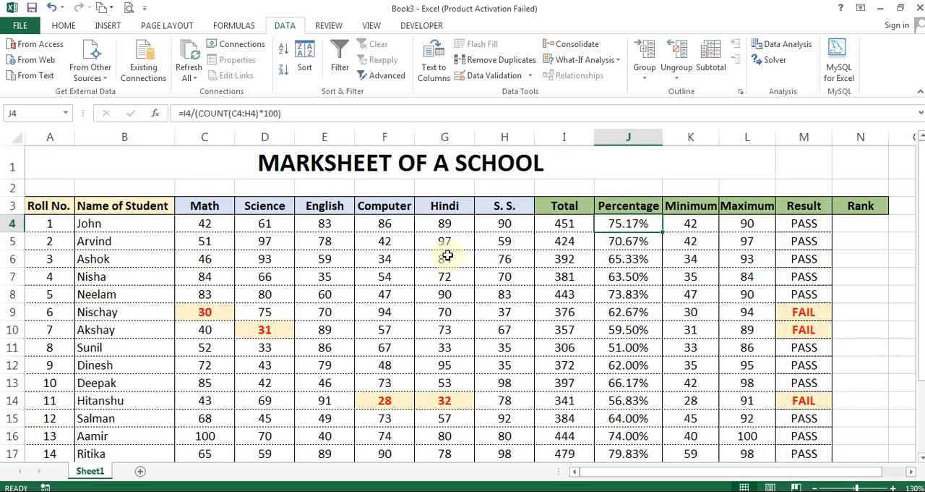
Sort the marksheet by the values in the Percentage column from largest to smallest
click(304, 60)
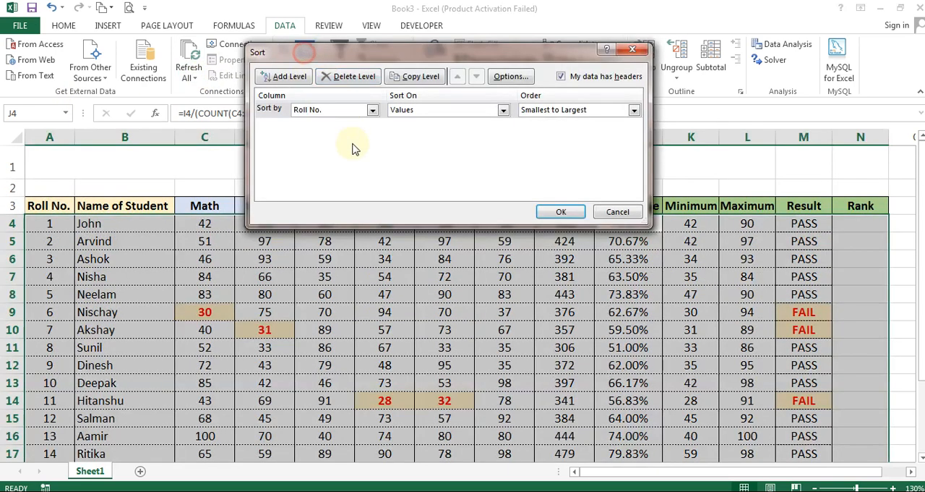
click(337, 116)
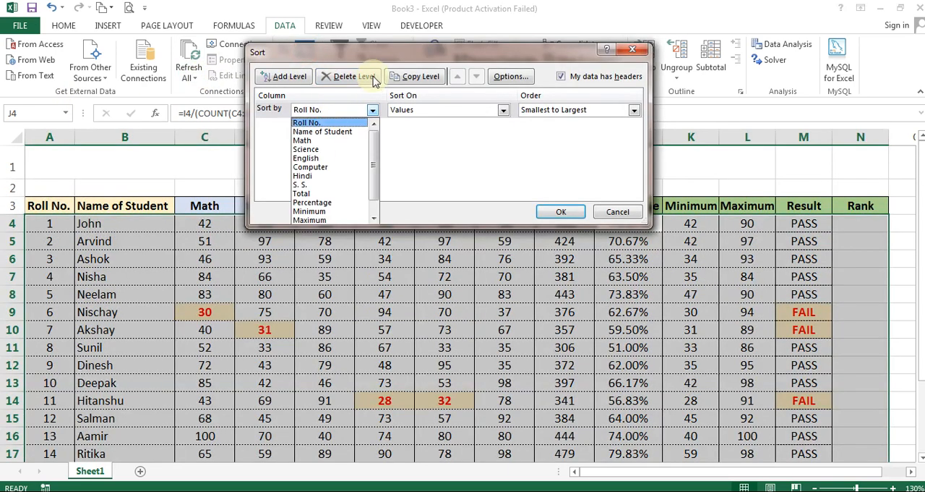
click(431, 154)
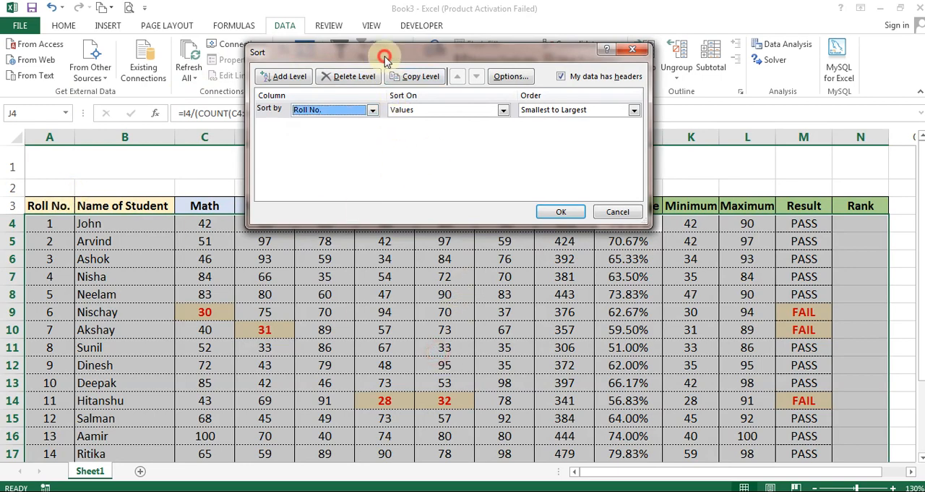
drag(384, 58, 341, 292)
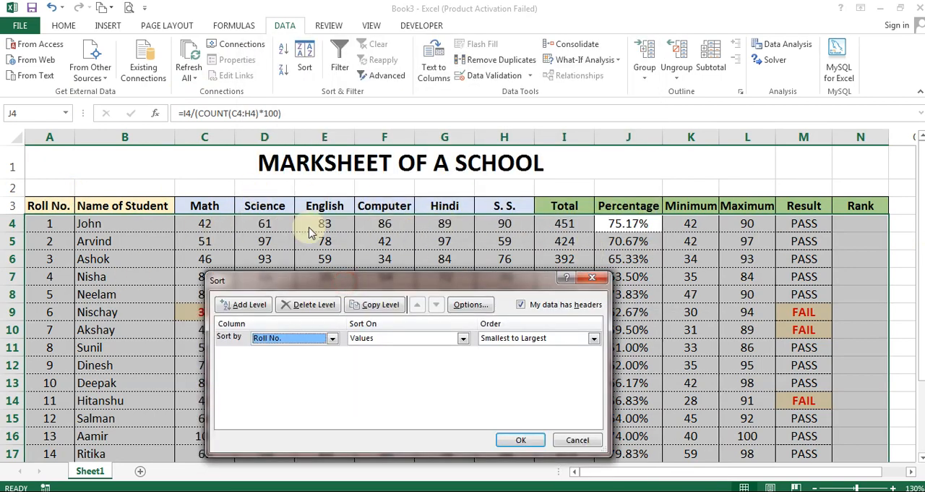
click(265, 341)
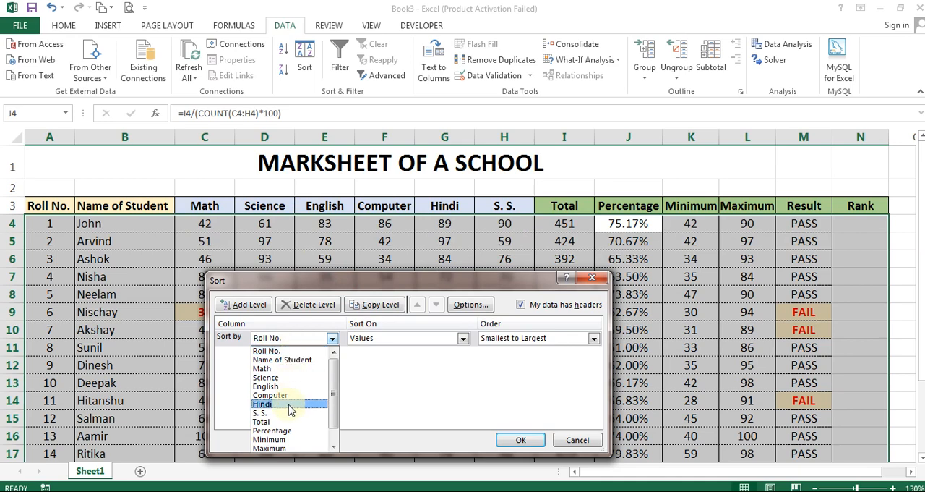
click(281, 431)
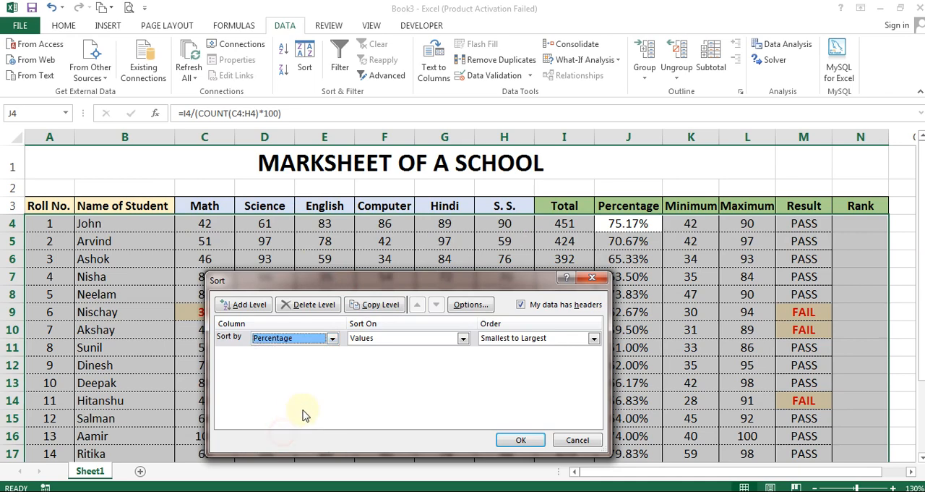
click(543, 338)
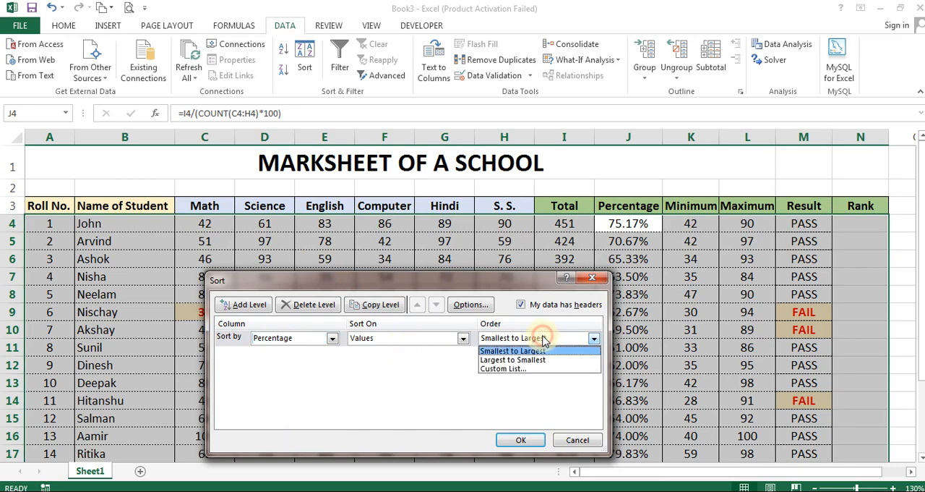
click(548, 366)
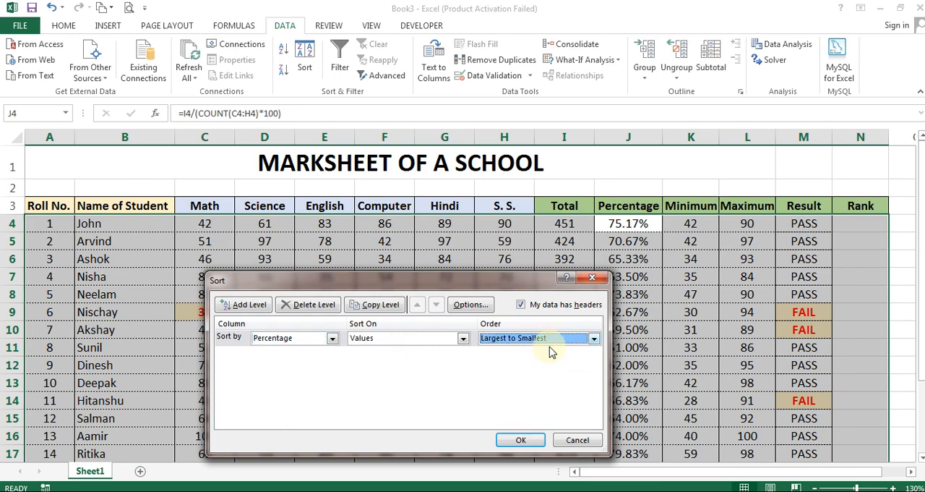
click(520, 440)
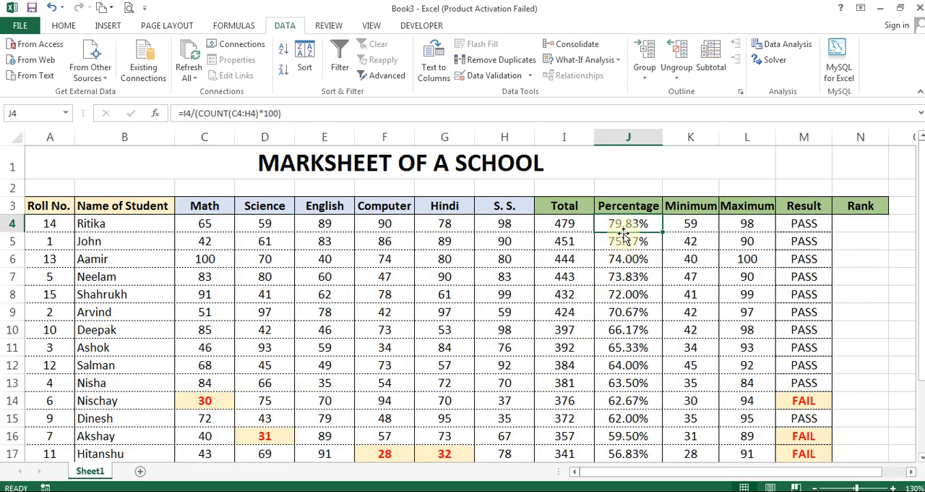
Enter the ranks 1 to 15 in order down the Rank column, cells N4 to N18
click(861, 221)
text(1)
key(Return)
text(2)
key(Return)
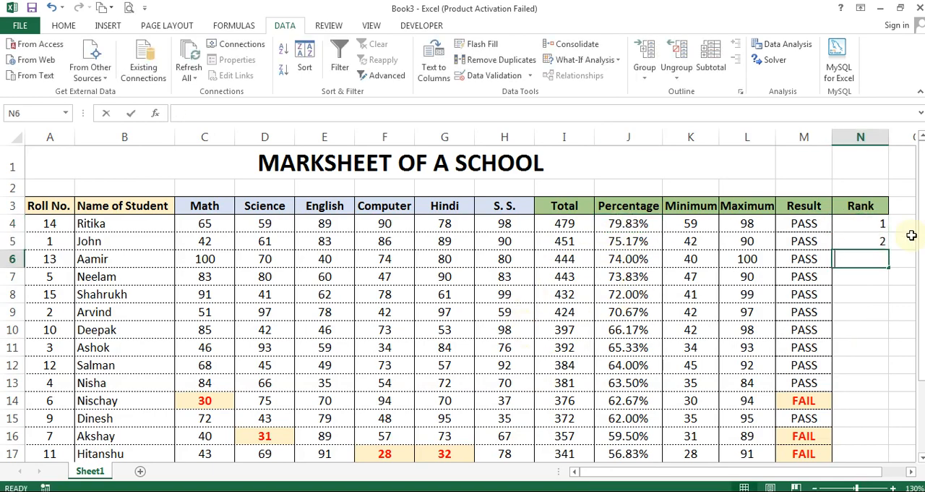
text(3 4 5 6 7 )
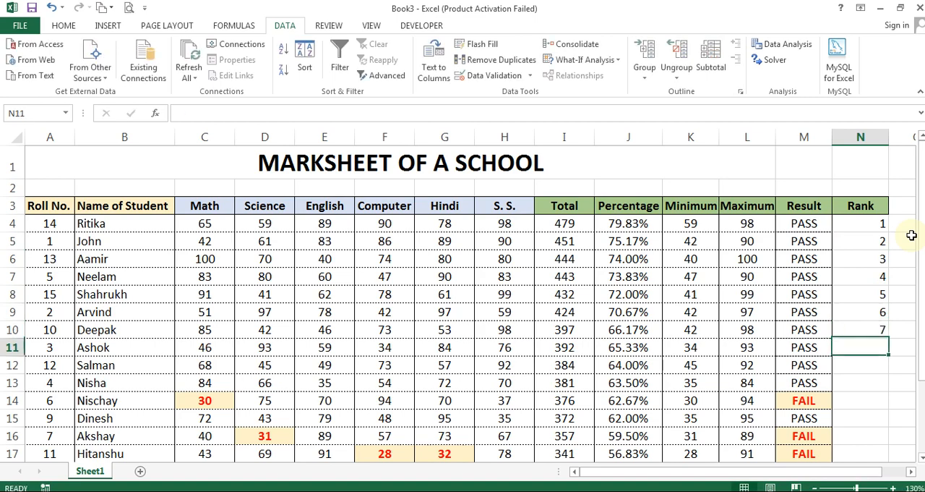
text(8 9 10 11 12)
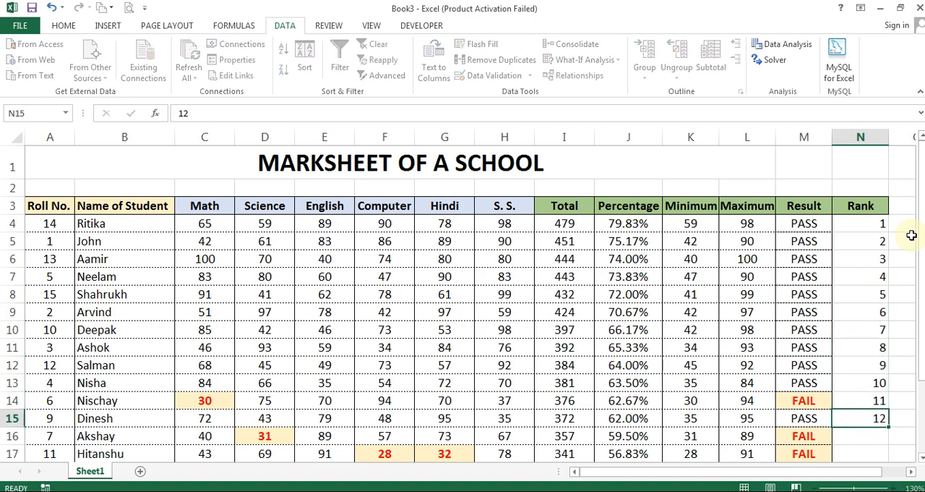
key(Return)
text(13)
key(Return)
text(14)
key(Return)
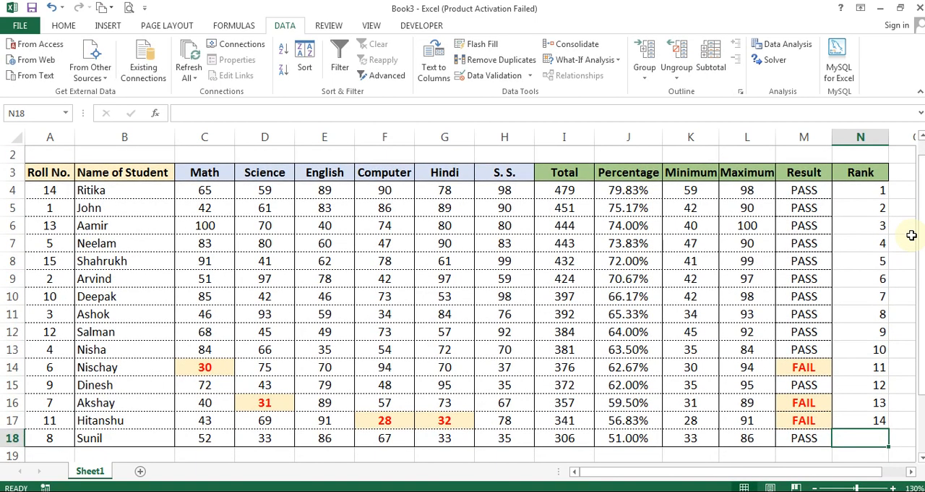
text(15)
key(Return)
key(Up)
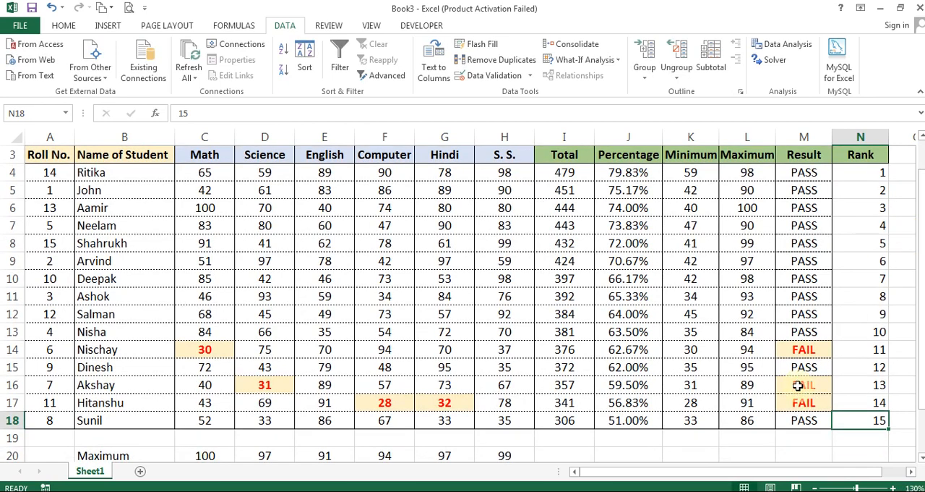
Clear the ranks of the three FAIL students and renumber the PASS students in N15 and N18 as 11 and 12
click(863, 351)
click(870, 388)
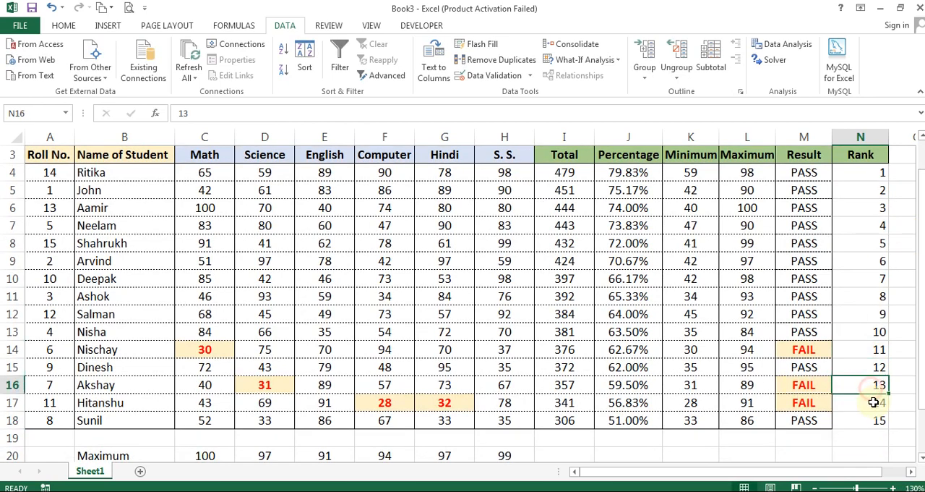
click(879, 404)
click(876, 354)
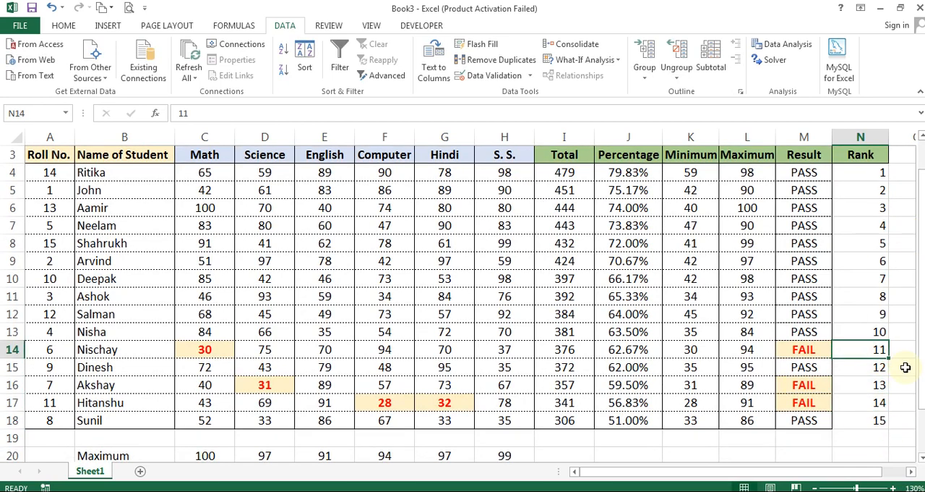
key(Delete)
key(Down)
text(11)
key(Return)
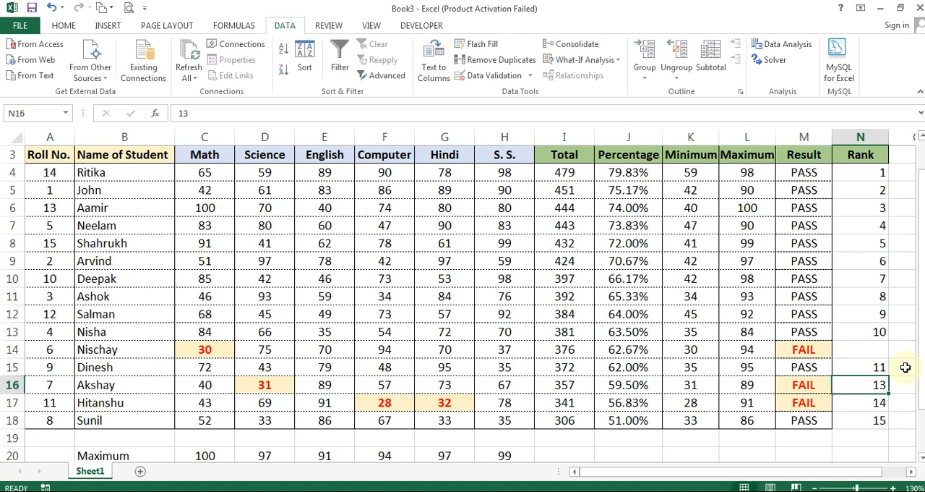
key(Down)
key(Delete)
key(Down)
text(12)
key(Return)
key(Up)
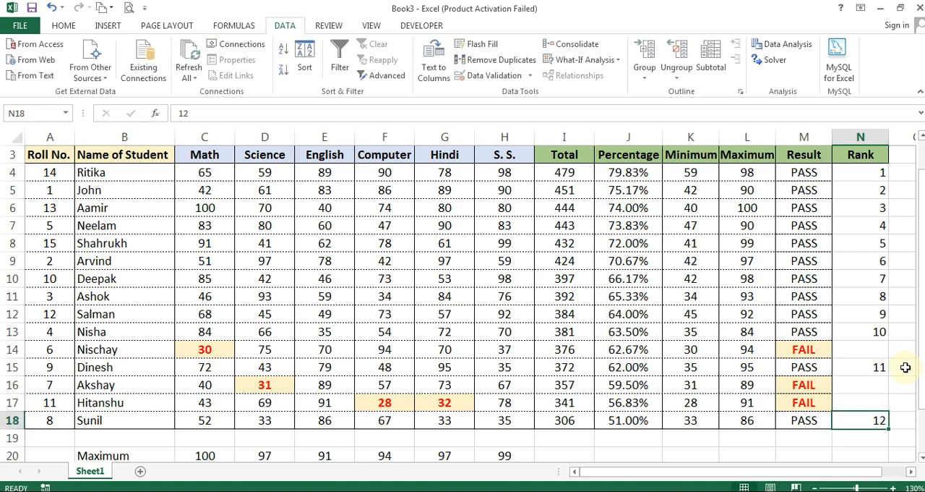
Enter a dash as the rank of the three FAIL students in N14, N16 and N17
key(Up)
key(Up)
key(Up)
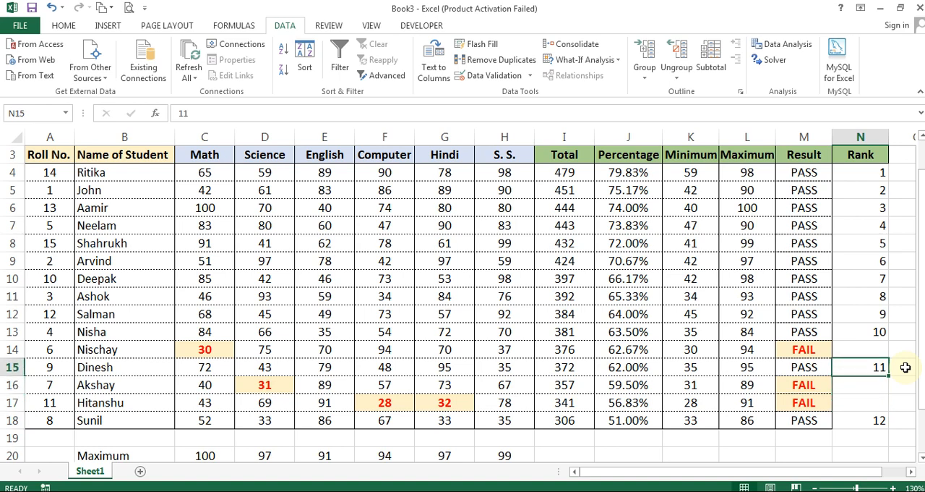
key(Up)
text(-)
key(Return)
key(Down)
text(-)
key(Return)
text(-)
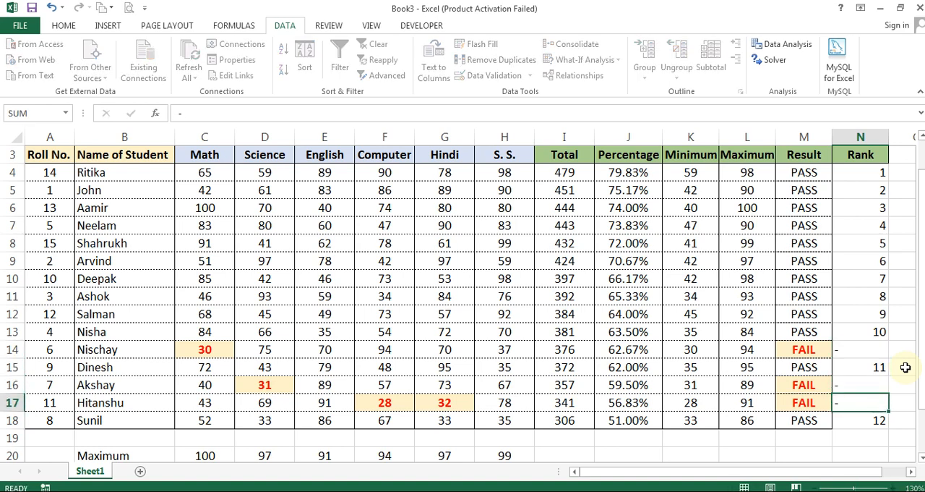
key(Return)
key(Up)
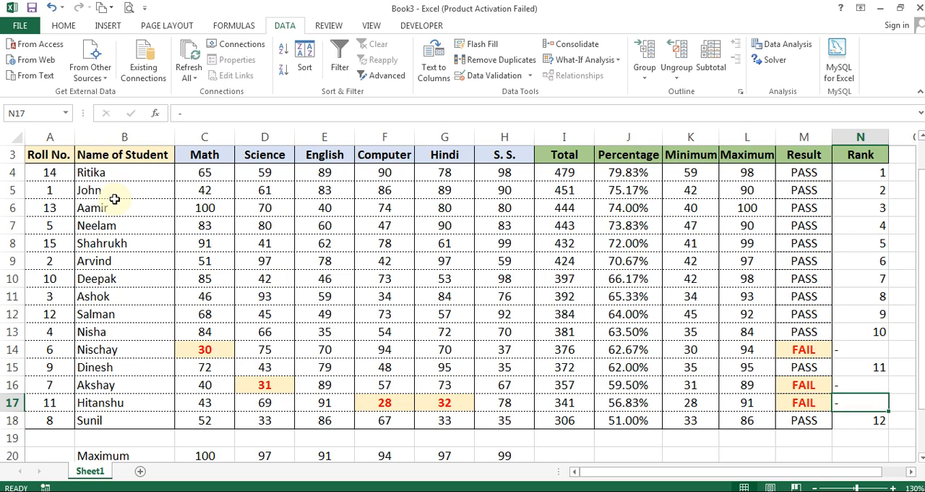
Centre the Rank cells N4 to N18 and clear their contents
key(Down)
key(ctrl+Up)
key(Down)
key(ctrl+shift+Down)
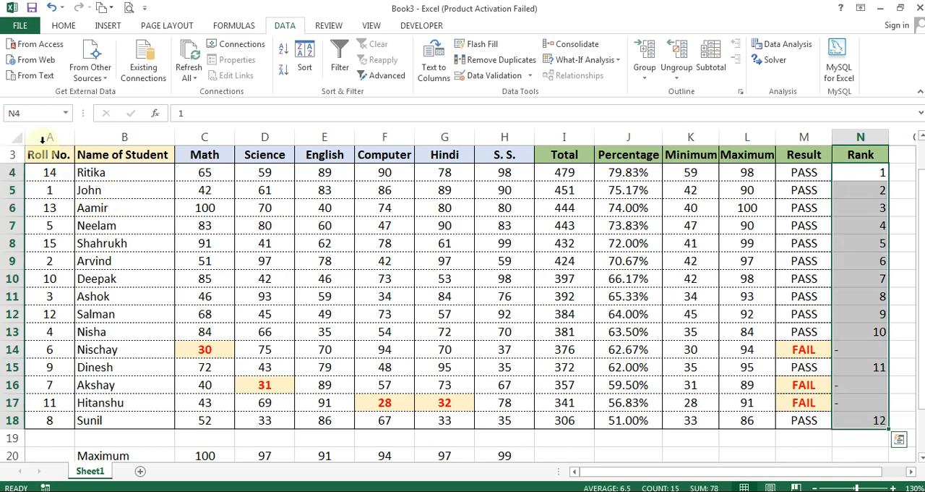
click(61, 26)
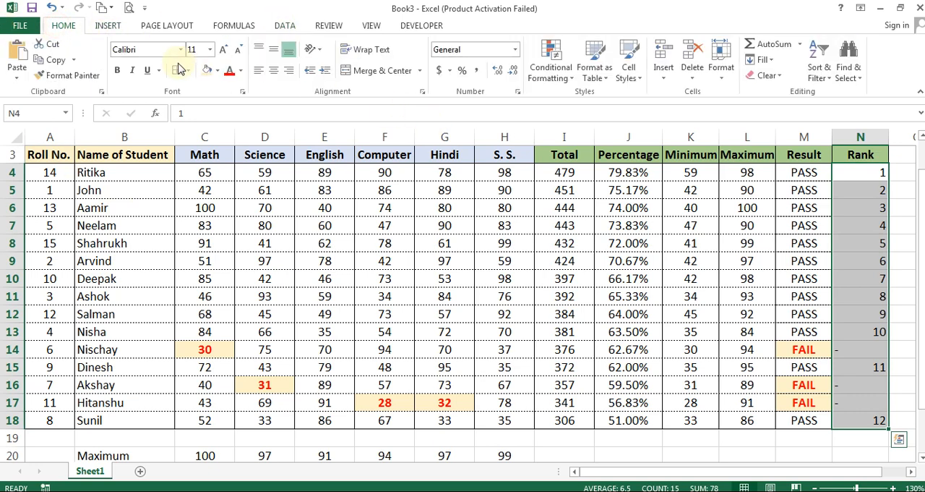
click(273, 70)
key(Delete)
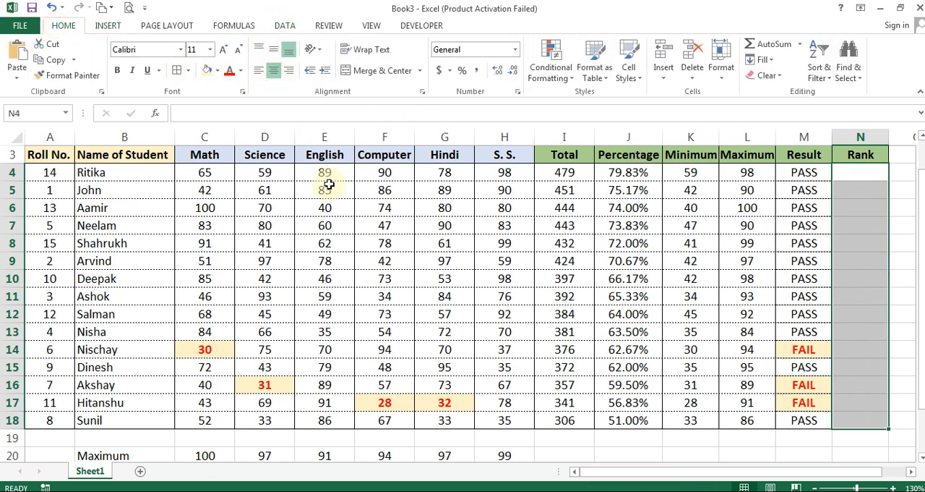
Sort the marksheet by Roll No. from largest to smallest
key(Left)
click(149, 176)
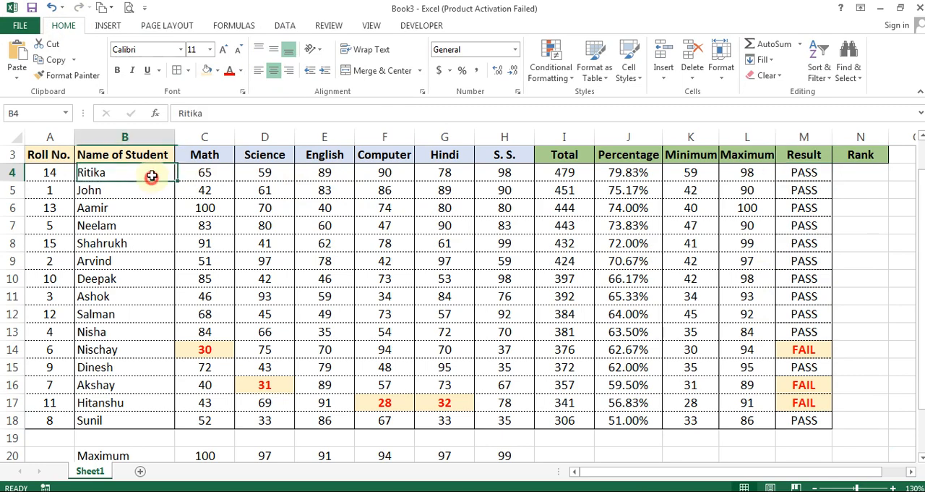
click(285, 25)
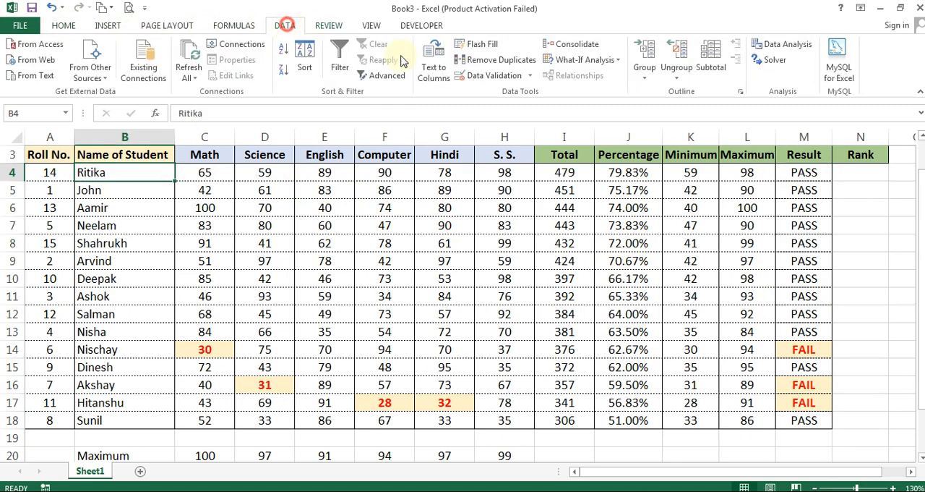
click(304, 56)
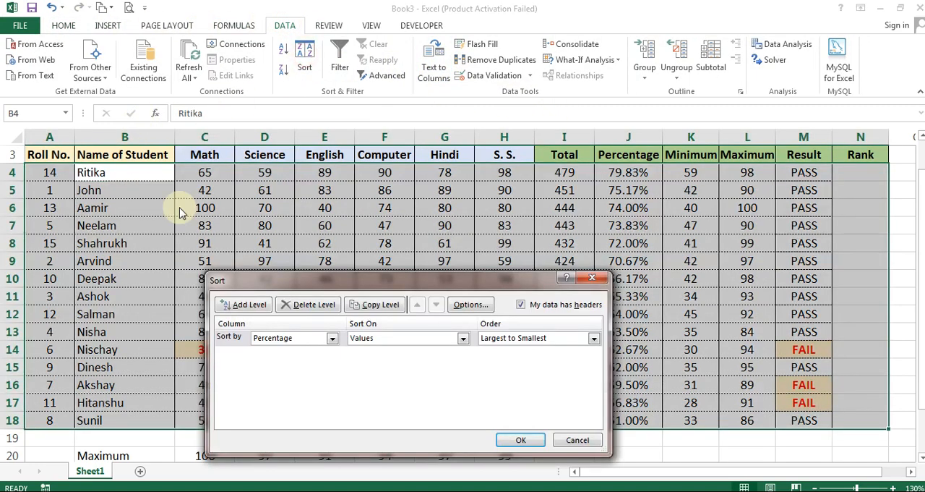
click(293, 338)
scroll(288, 383, up, 3)
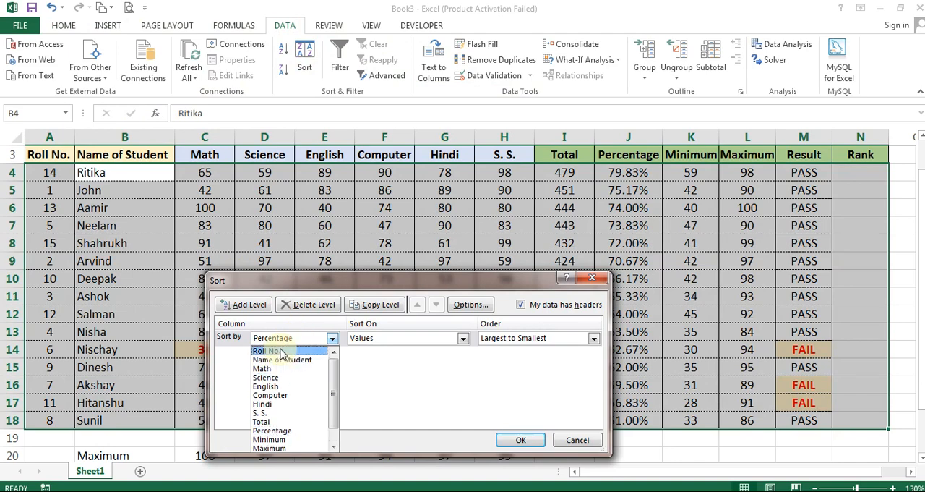
click(268, 351)
click(520, 439)
click(209, 191)
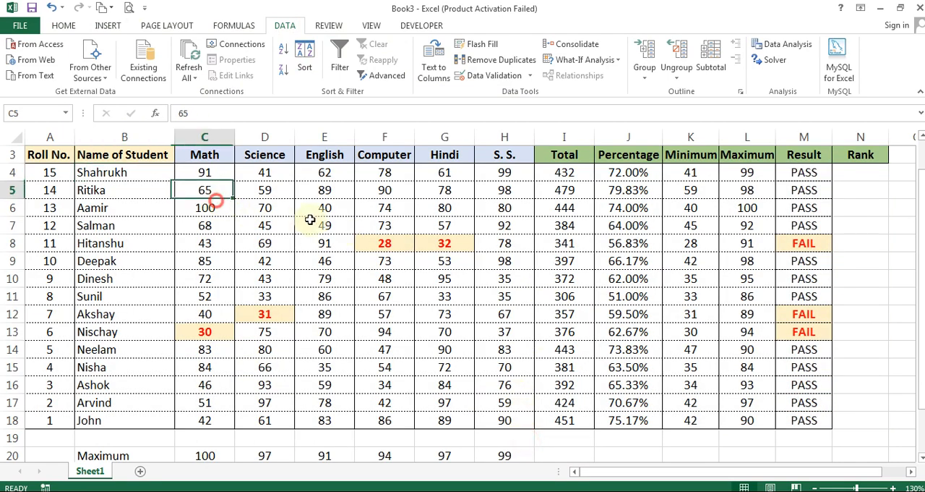
Re-sort the marksheet by Roll No. in ascending order, from smallest to largest
click(119, 184)
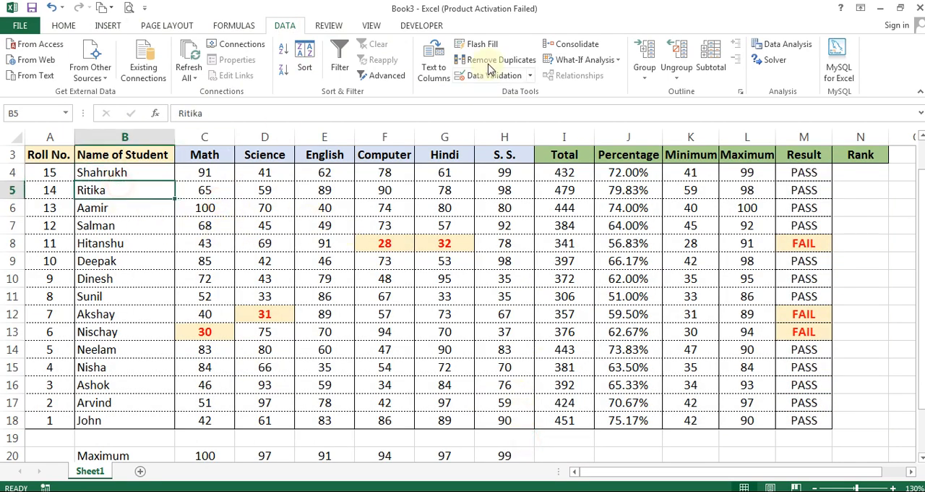
click(305, 58)
click(530, 339)
click(522, 349)
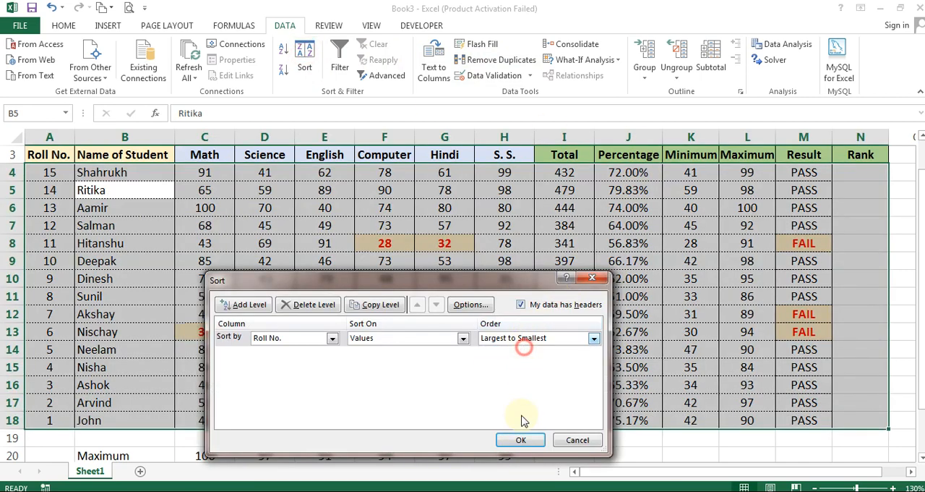
click(521, 440)
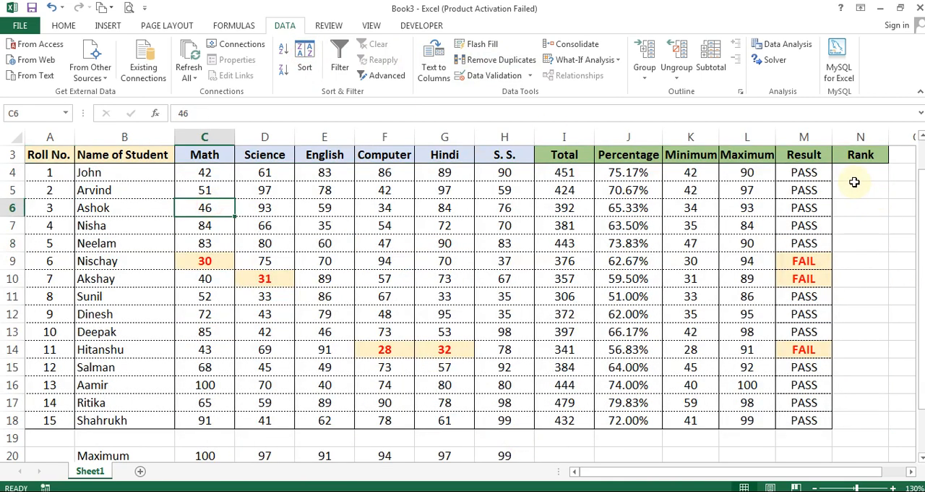
Close the Book4 workbook and return to Book3
click(856, 174)
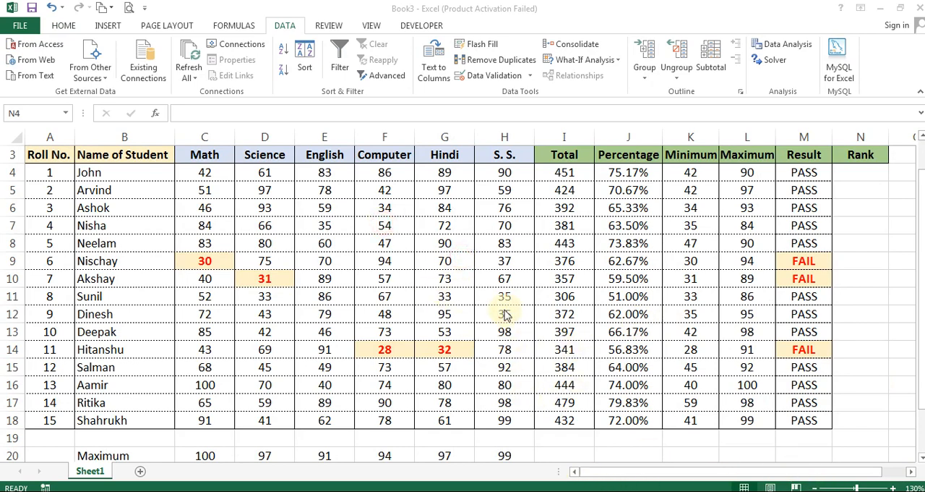
key(alt+Tab)
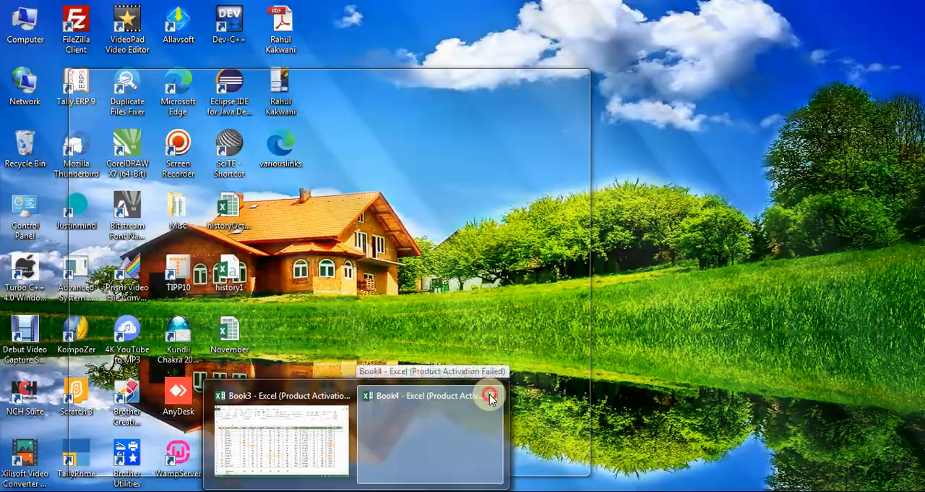
click(489, 393)
Add a new worksheet and enter the title "Rank Formula" in cell C2
click(140, 471)
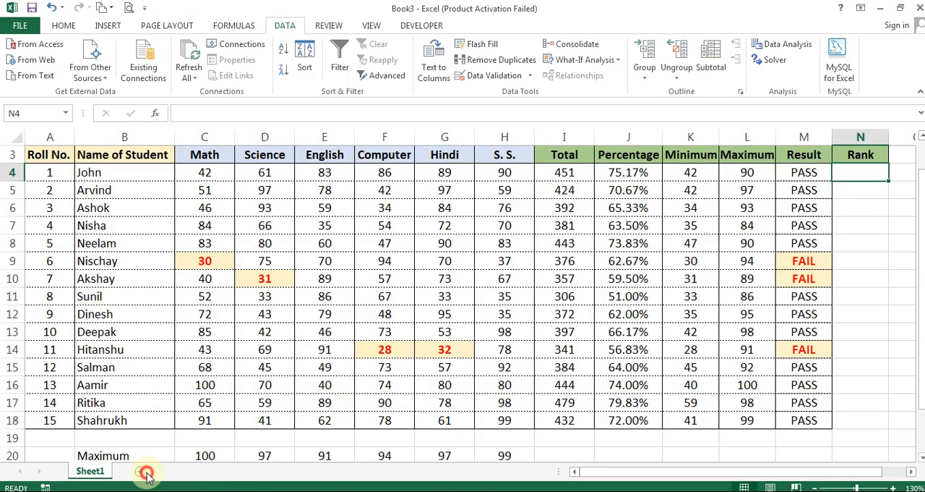
click(139, 168)
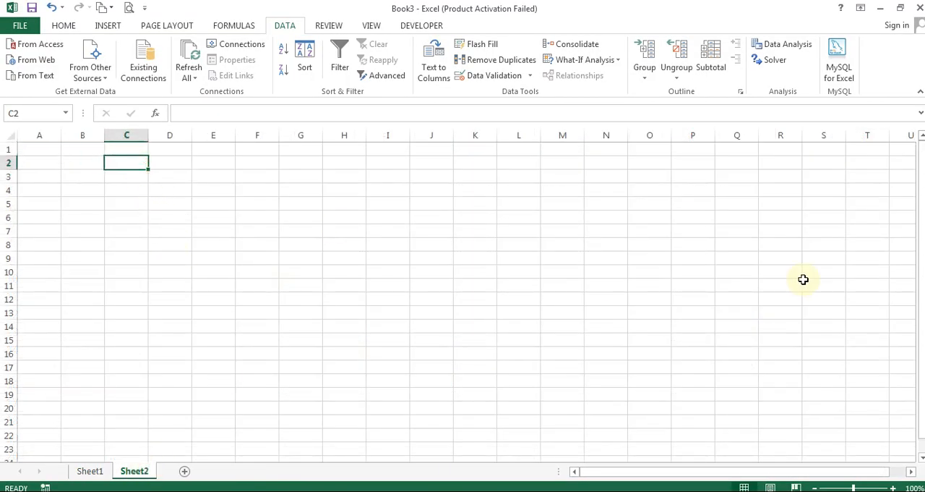
text(Rank Formula)
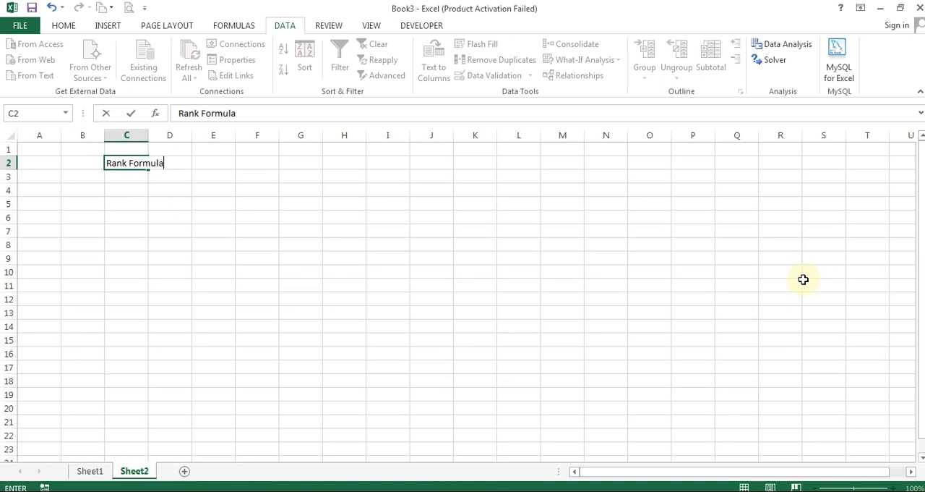
key(Return)
key(Return)
Enter the formula =RANDBETWEEN(10,100) in cell D4
key(Right)
text(=rand)
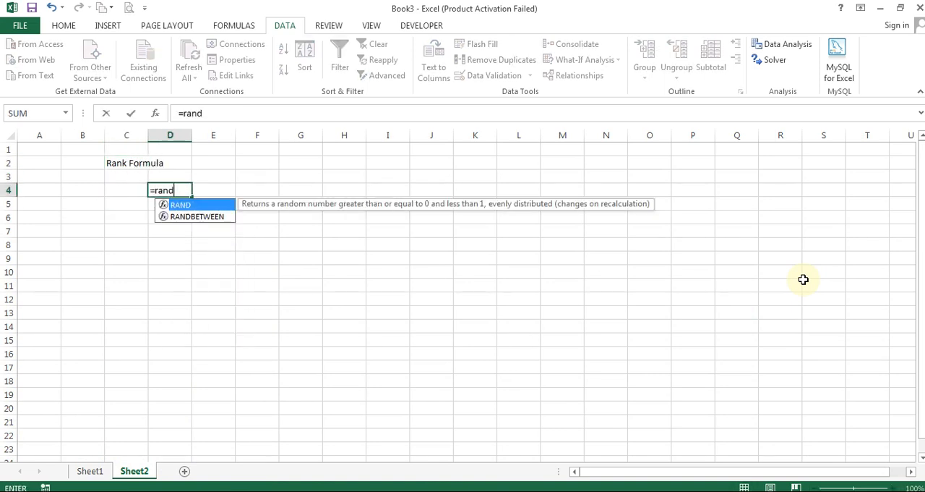
key(Down)
key(Tab)
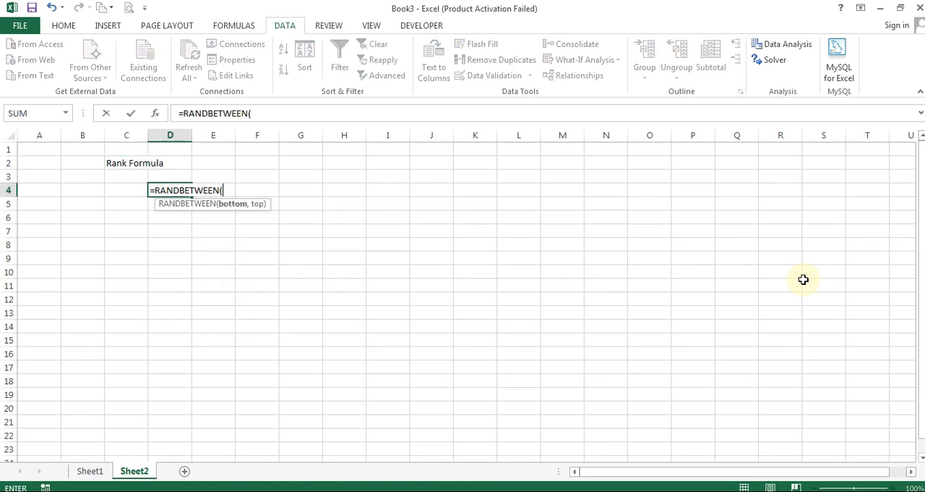
text(10,100)
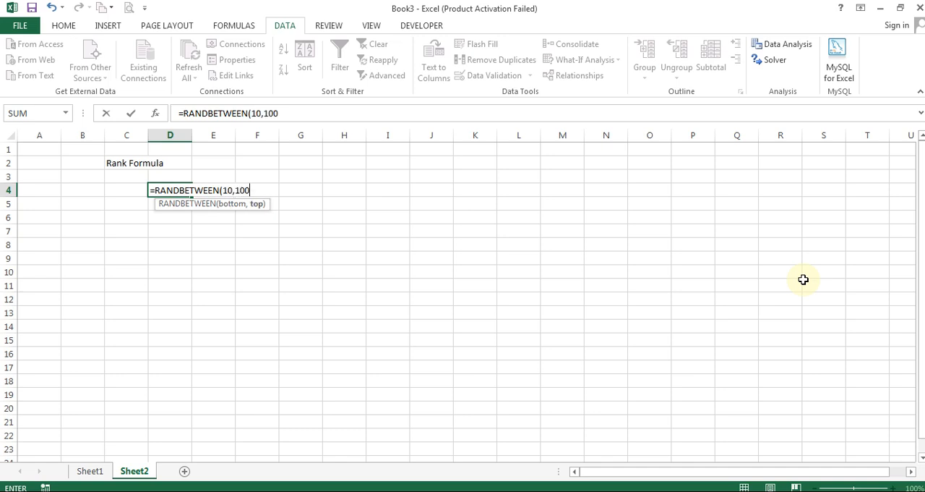
key(ctrl+Return)
Copy the random-number formula from D4 down through cell D11
key(ctrl+c)
key(shift+Down)
key(shift+Down)
key(shift+Down)
key(shift+Down)
key(shift+Down)
key(shift+Down)
key(shift+Down)
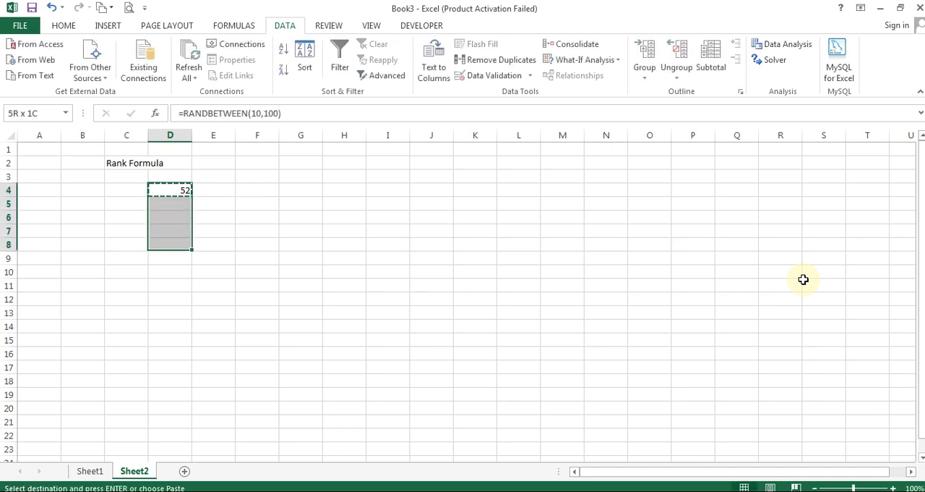
key(ctrl+v)
key(Up)
key(Down)
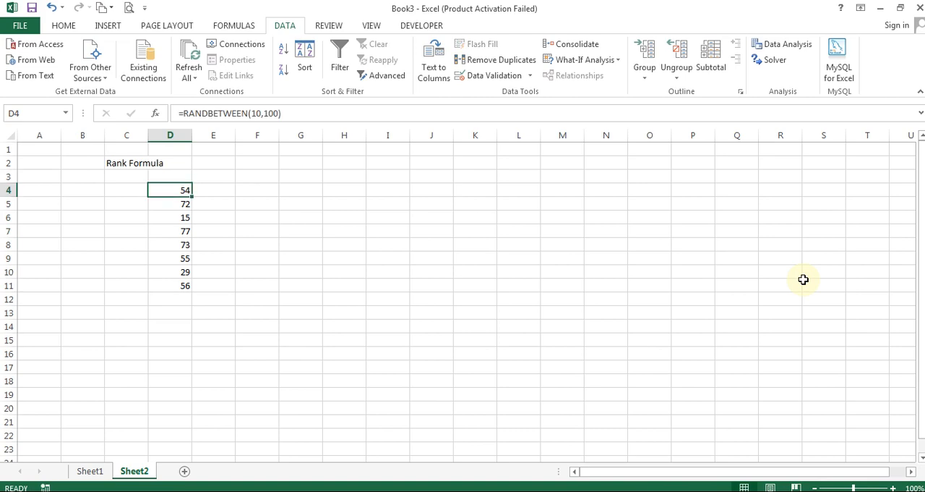
Centre the random numbers in cells D4 to D11 horizontally
key(shift+Down)
key(shift+Down)
key(shift+Down)
key(shift+Down)
key(shift+Down)
key(shift+Down)
key(shift+Down)
click(65, 26)
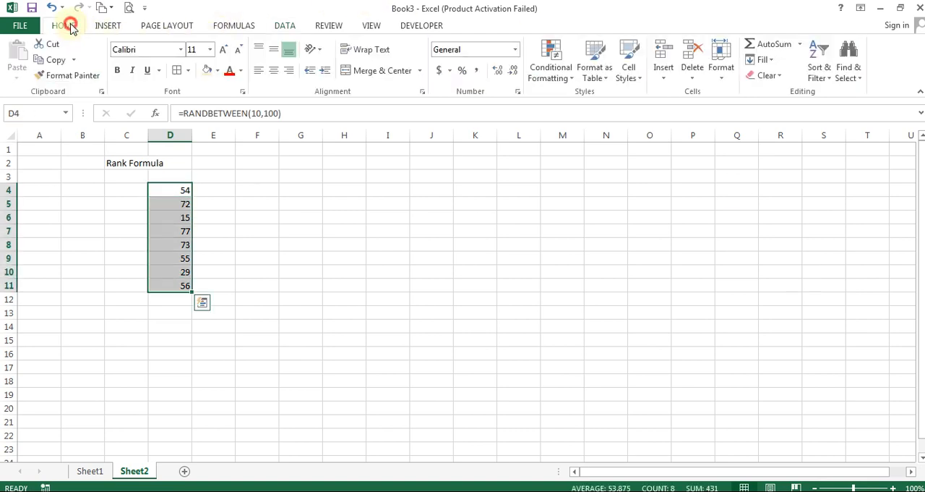
click(274, 70)
Enter the heading "Values" in cell D3 and centre it
key(Up)
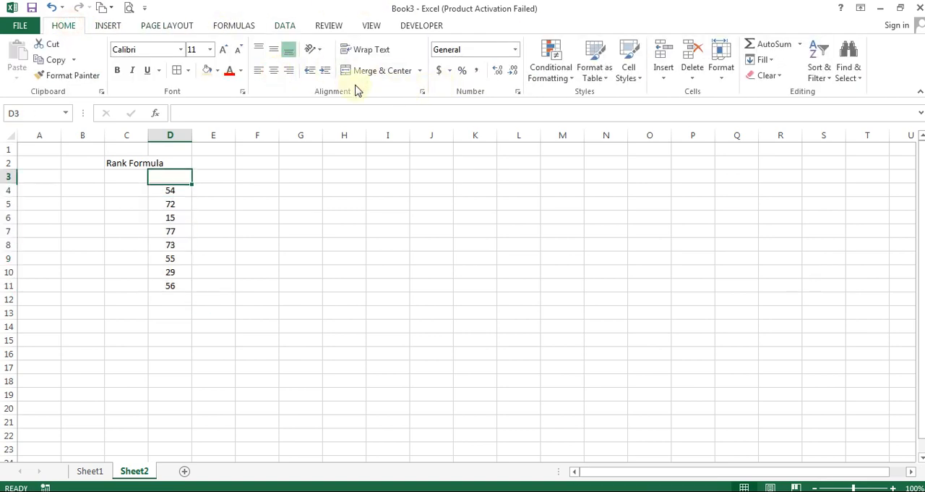
text(Values)
key(Return)
key(Up)
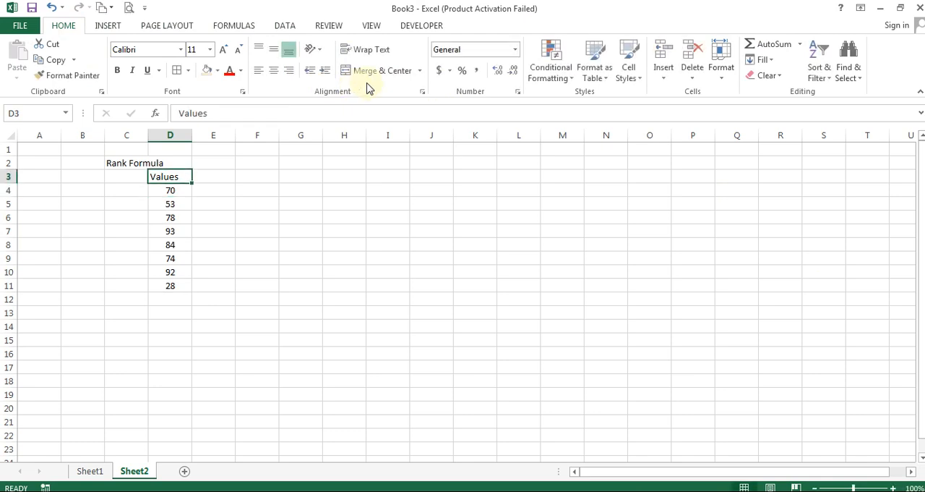
click(274, 71)
Enter the heading "Ranking" in cell E3 and centre it
key(Right)
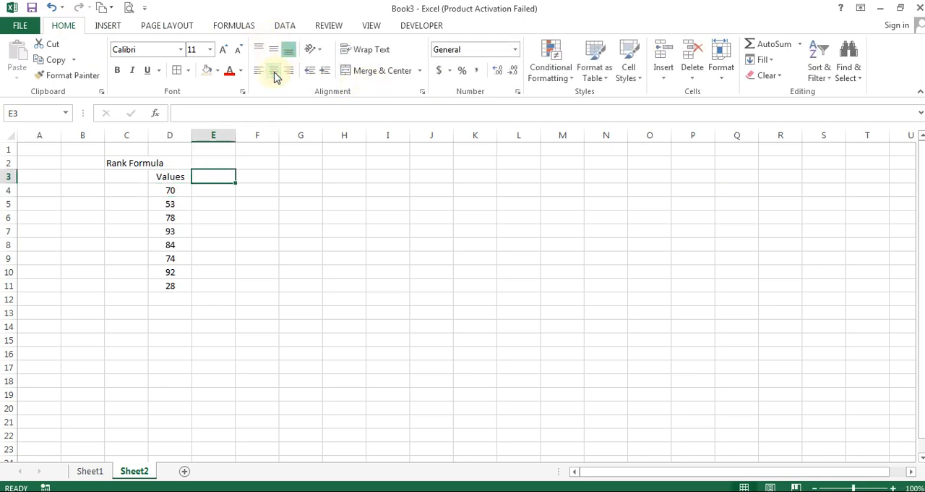
text(Ranking)
key(ctrl+Return)
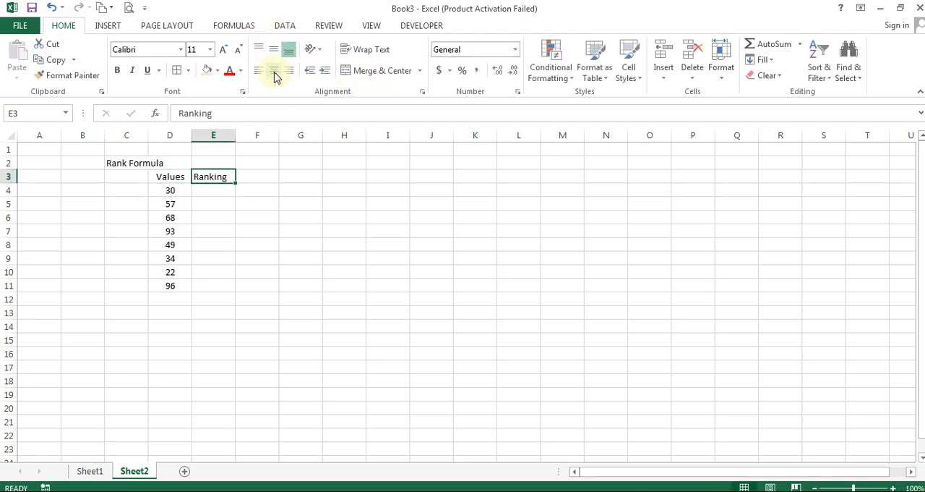
click(275, 71)
key(Right)
text(Ran)
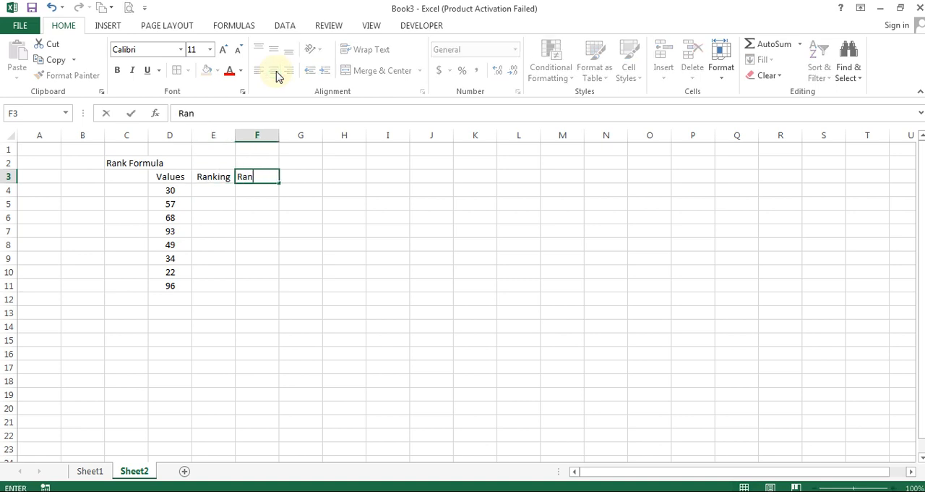
key(Escape)
key(Left)
Extend the heading in E3 to "Ranking Ascending" and autofit the width of column E
key(F2)
text(Ascending)
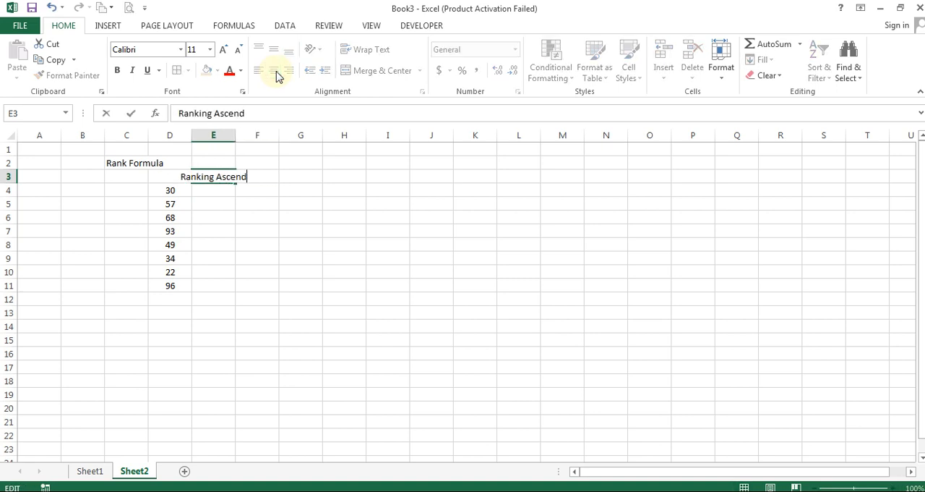
key(Return)
key(Up)
key(alt+h)
key(o)
key(i)
Give column F the same width as column E
key(Right)
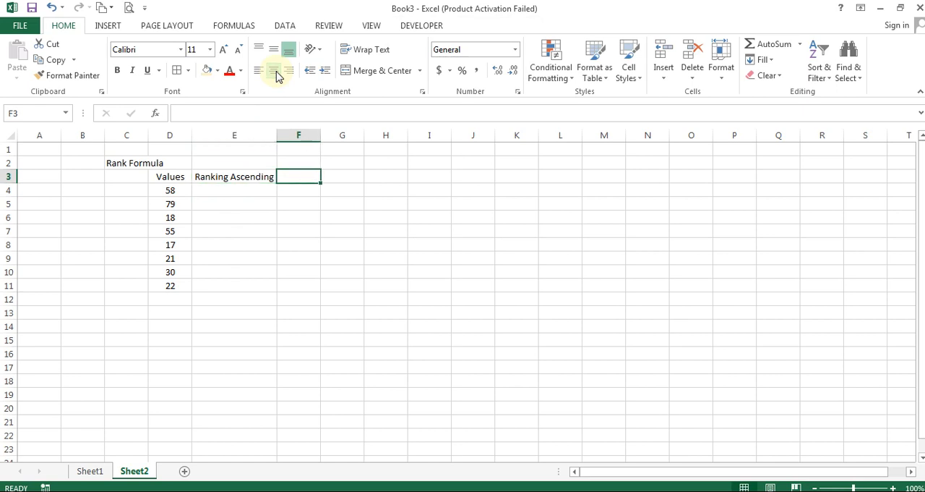
key(Left)
key(alt+h)
key(o)
key(w)
key(Return)
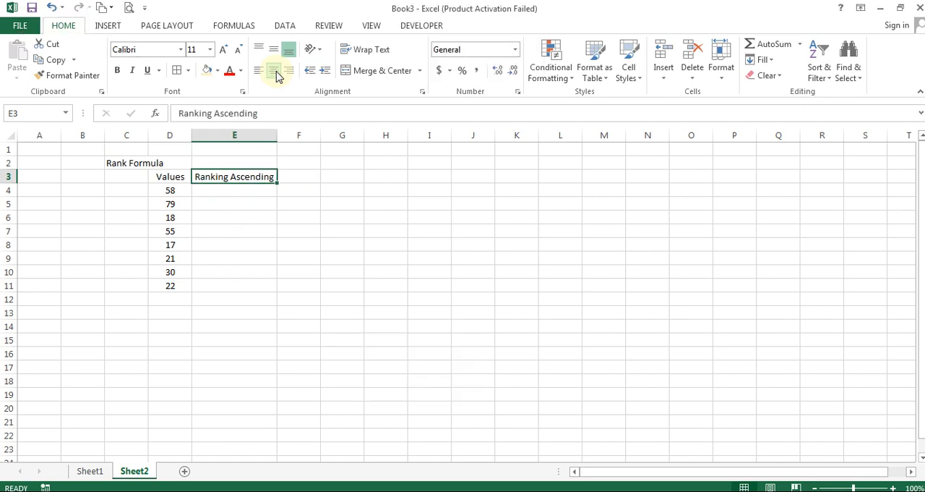
key(Right)
key(F4)
Enter the heading "Ranking Descending" in cell F3 and correct its typing errors
text(Ran)
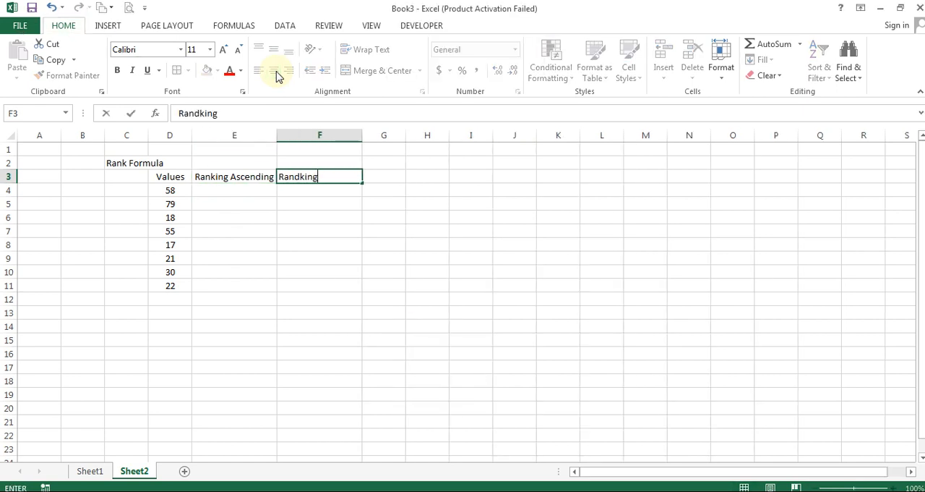
text(ding\)
key(Return)
key(Up)
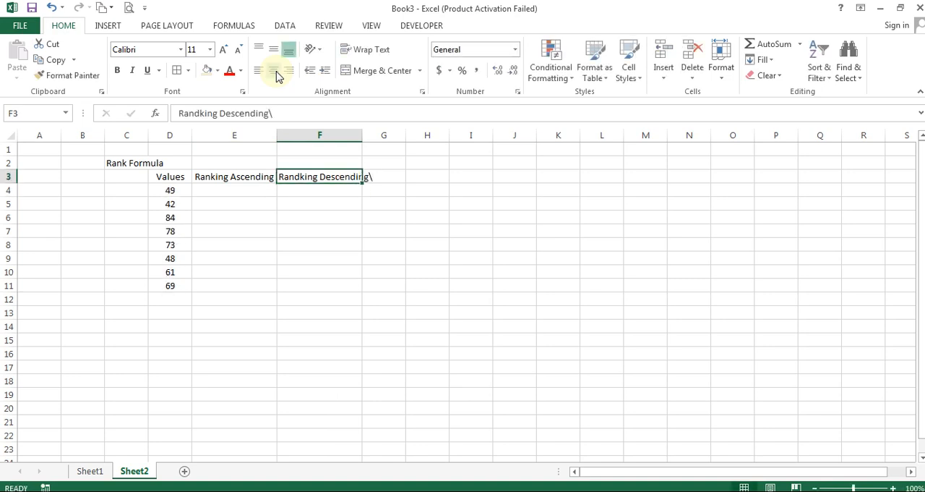
key(F2)
key(BackSpace)
key(Return)
key(Up)
key(F2)
key(Left)
key(Left)
key(Left)
key(Left)
key(Left)
key(Left)
key(Left)
key(Left)
key(Left)
key(Left)
key(Left)
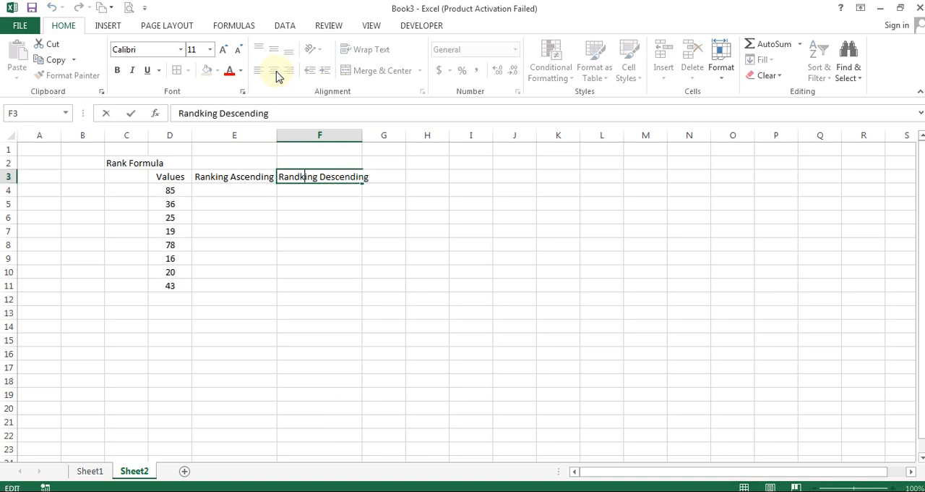
key(BackSpace)
key(Return)
key(Up)
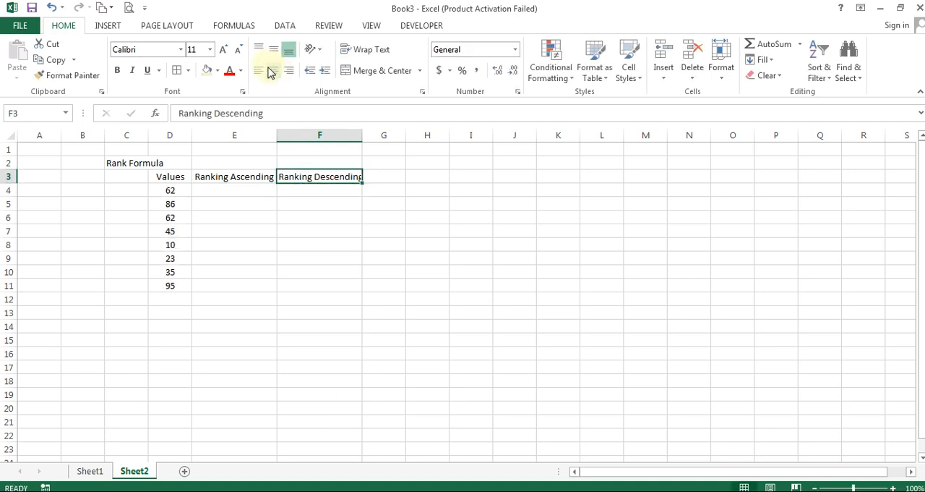
Centre the heading in F3 and autofit the width of column F
click(270, 72)
key(alt+o)
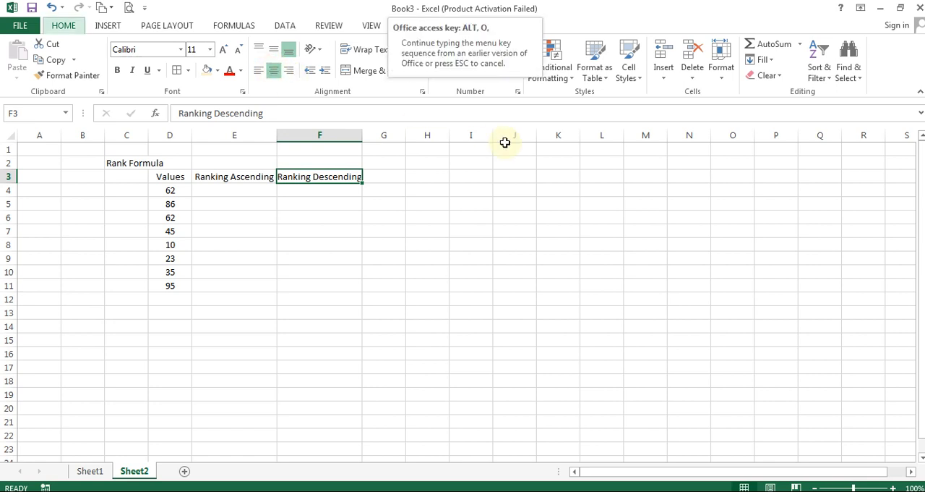
key(c)
key(a)
key(Down)
key(Left)
text(=rank)
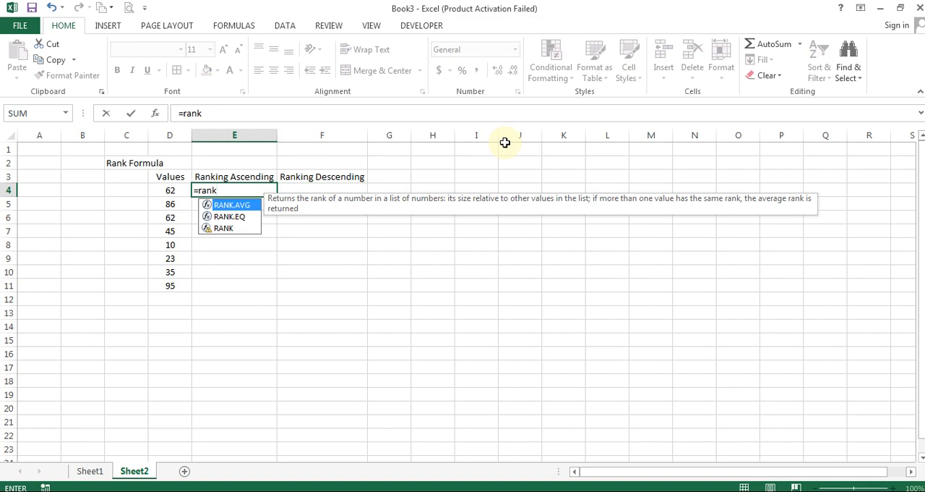
text(()
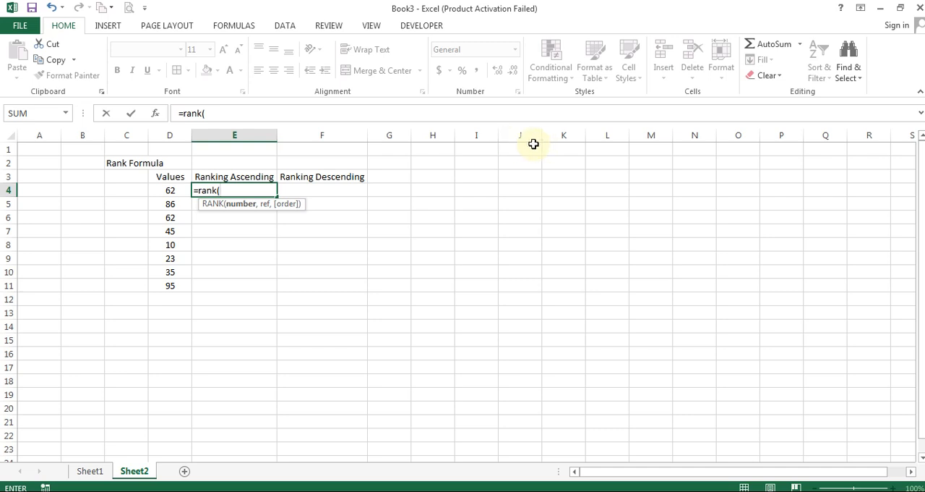
click(170, 192)
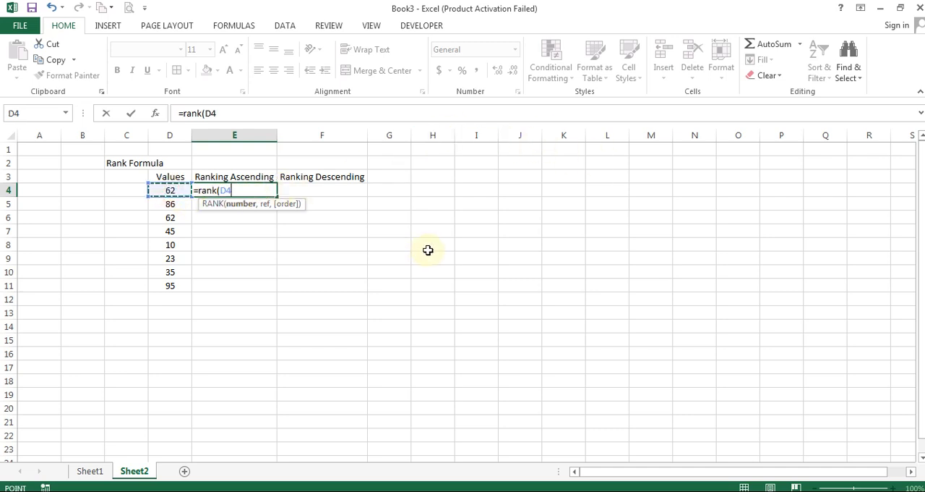
text(,)
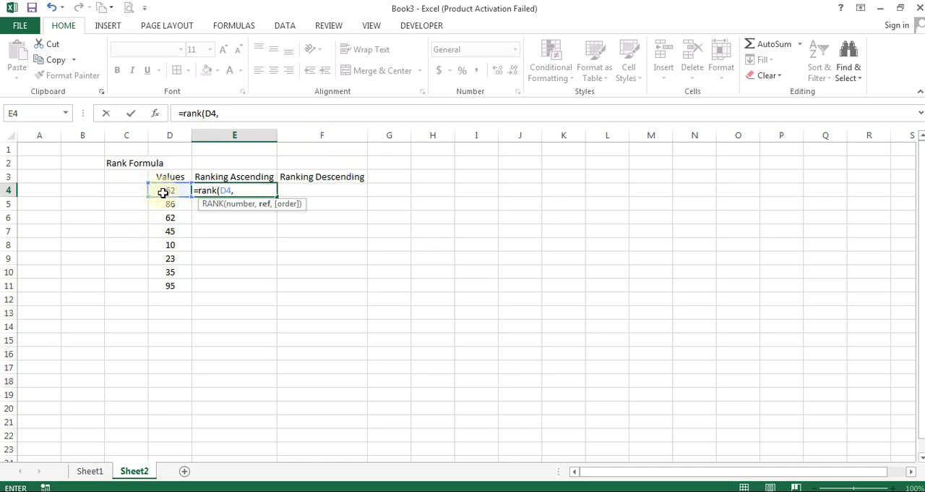
drag(162, 192, 163, 285)
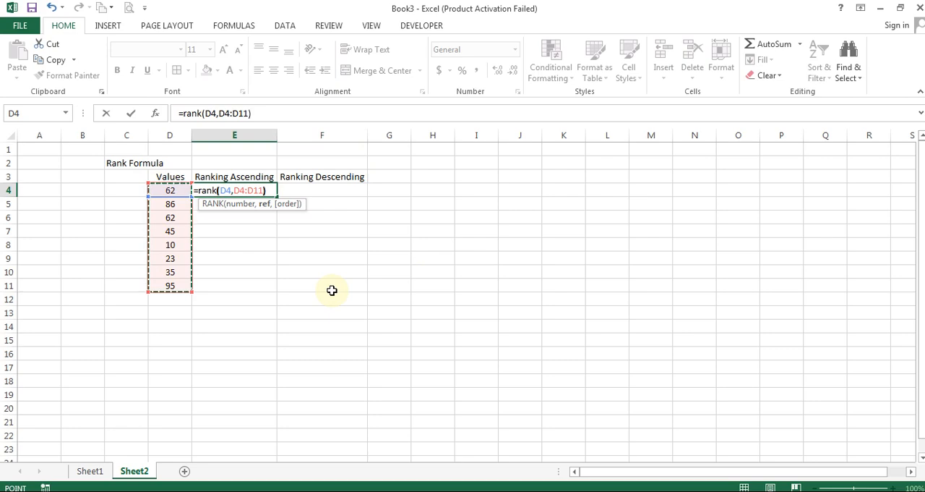
key(shift+Tab)
key(ctrl+shift+Left)
key(Right)
key(Right)
key(Left)
text(3)
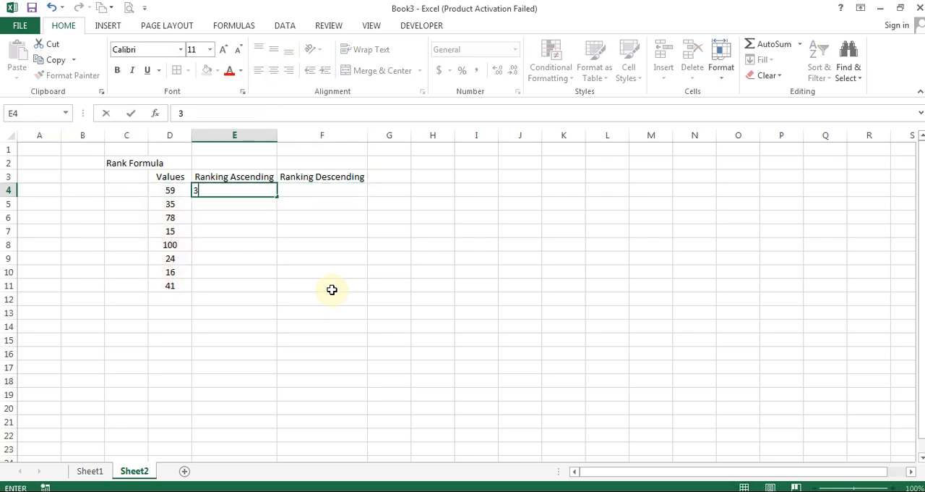
key(Escape)
key(Delete)
Enter the formula =RANK(D4,$D$4:$D$11) in cell E4
text(=rank()
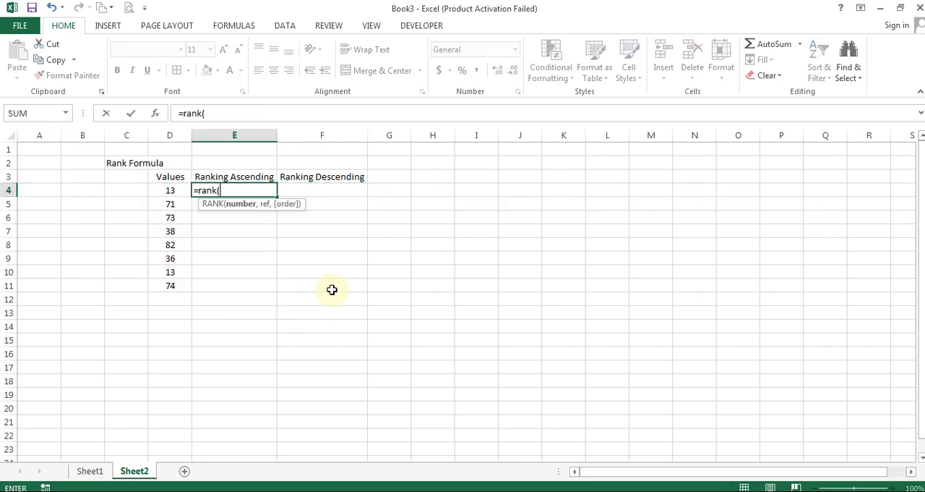
key(Left)
text(,)
key(Left)
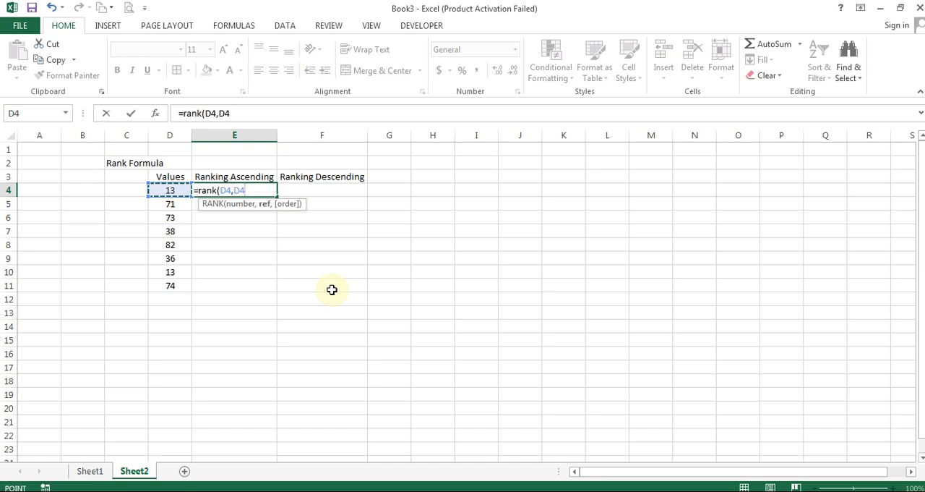
key(ctrl+shift+Down)
key(F4)
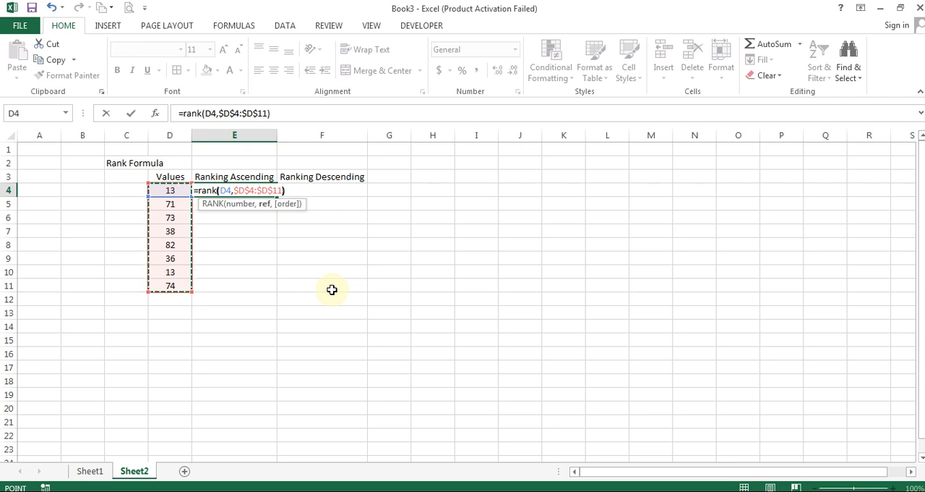
text())
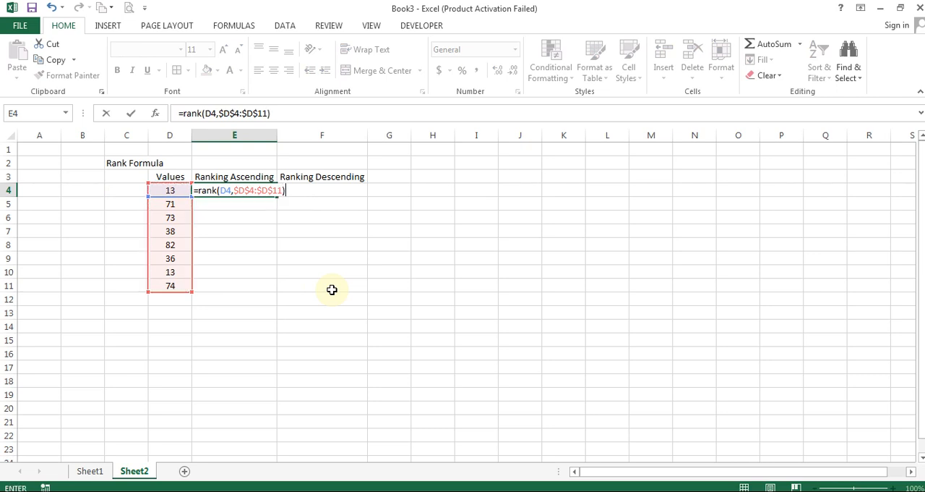
key(Return)
key(Up)
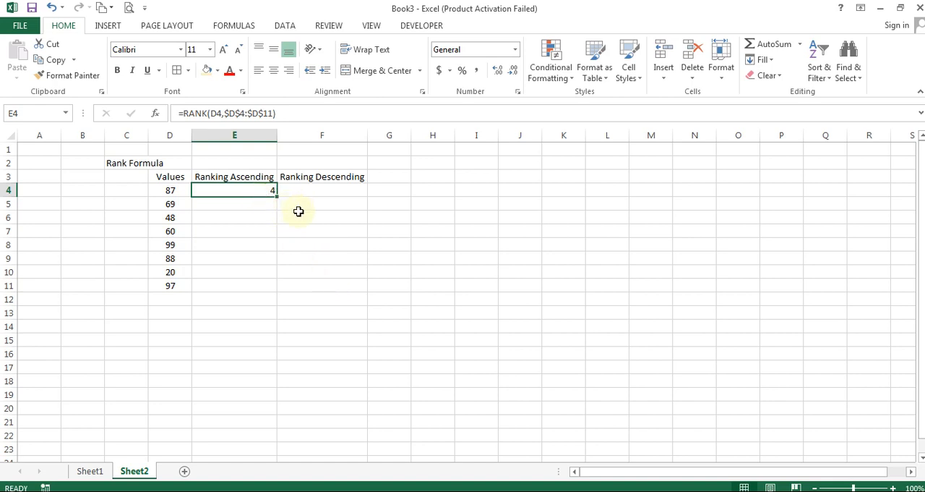
Change the reference range in E4's RANK formula to the relative range D4:D11
key(F2)
key(Left)
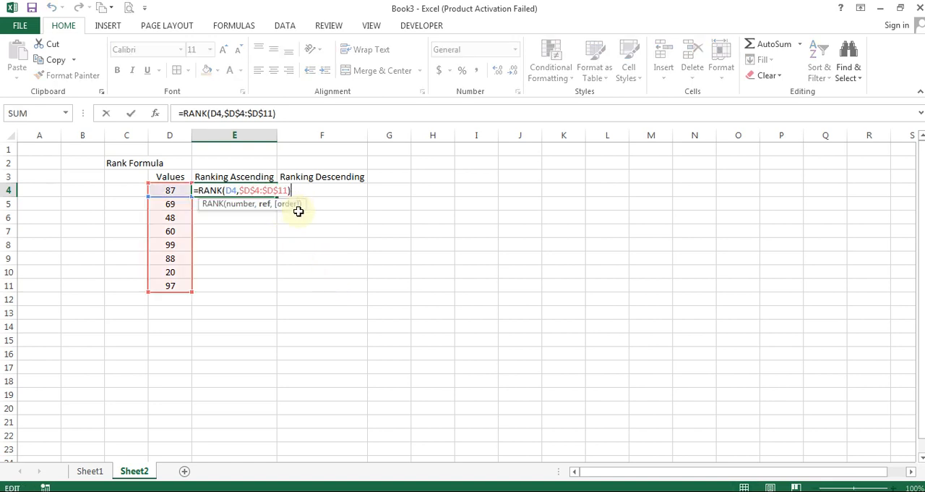
key(ctrl+Delete)
key(Left)
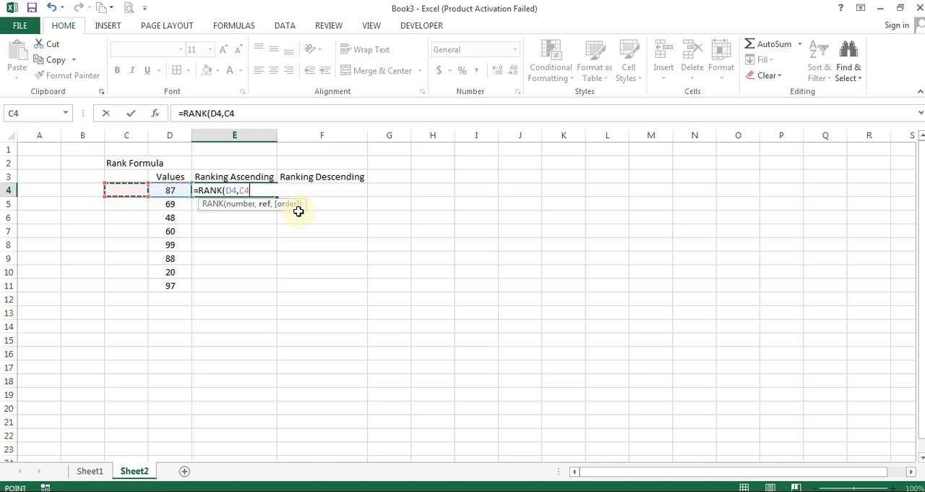
key(shift+Down)
key(shift+Down)
key(shift+Down)
key(shift+Down)
key(shift+Down)
key(shift+Down)
key(shift+Down)
key(Return)
key(Up)
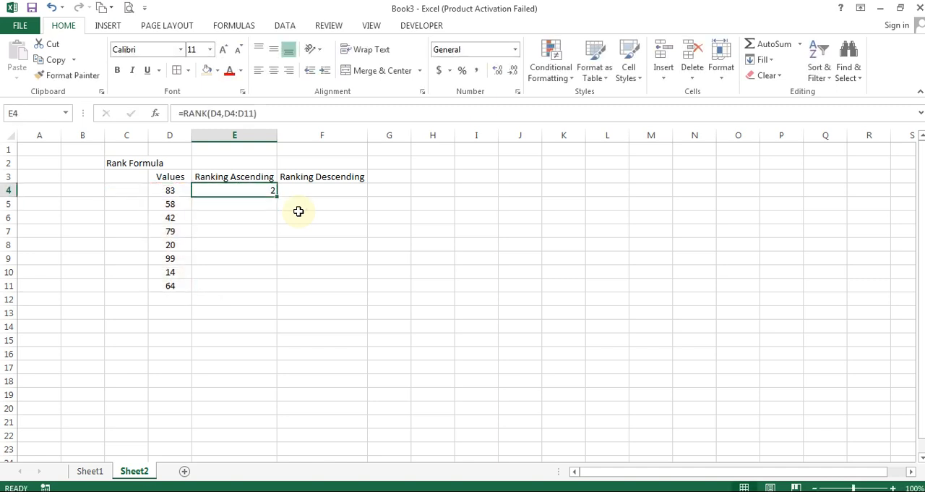
Fill the relative-range RANK formula from E4 down to E11 and refresh the random values
drag(278, 198, 270, 288)
click(324, 202)
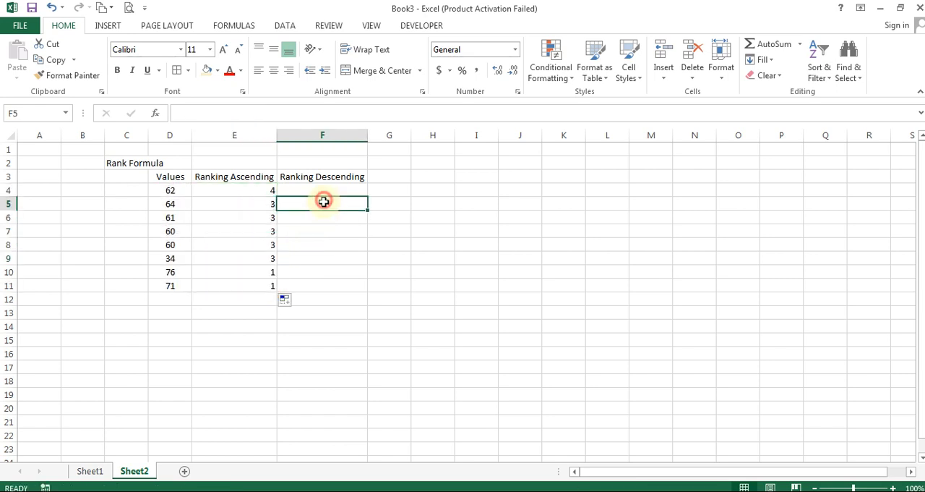
click(343, 259)
key(Delete)
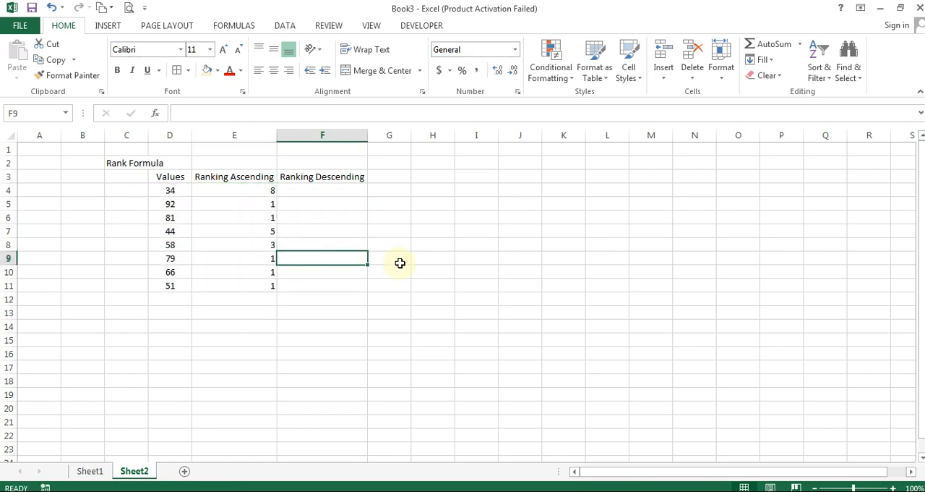
Inspect the filled RANK formulas from E4 down to E10 to see which cell ranges each one references
key(Left)
key(Right)
key(Up)
key(Up)
key(Up)
key(Up)
key(Up)
key(Left)
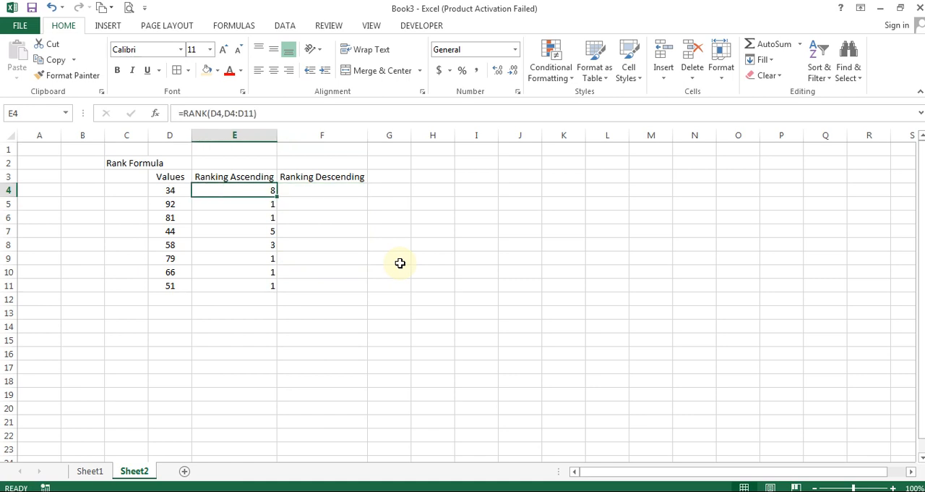
key(F2)
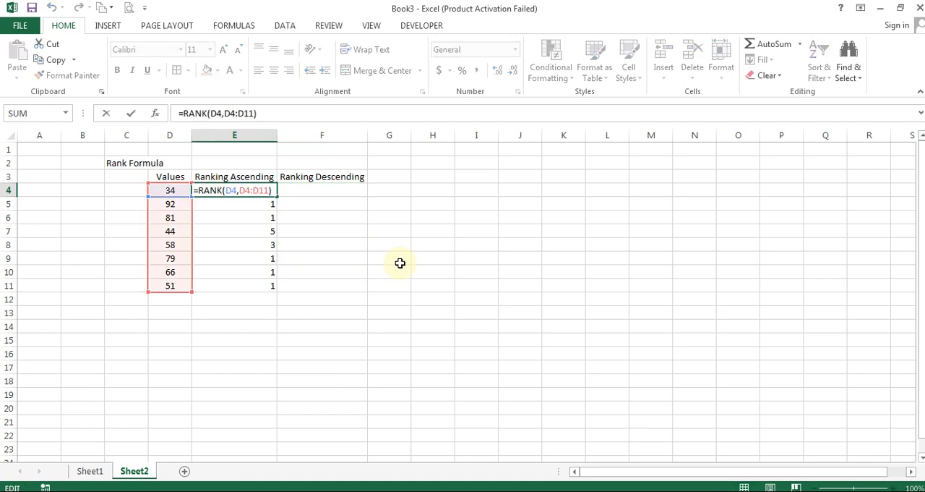
key(Return)
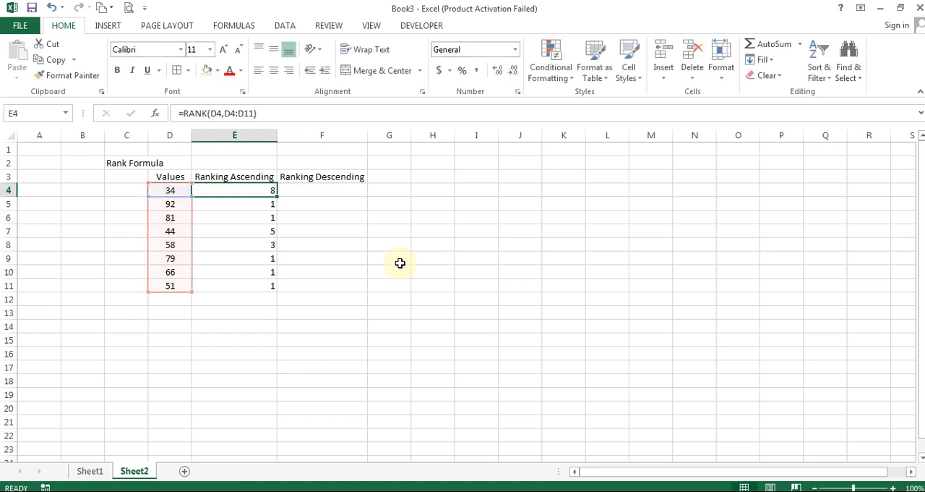
key(F2)
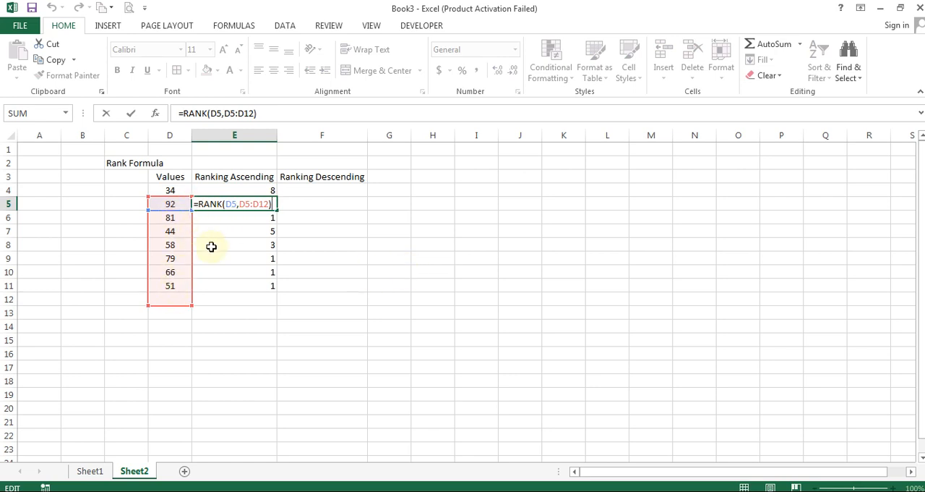
key(Return)
key(F2)
key(Escape)
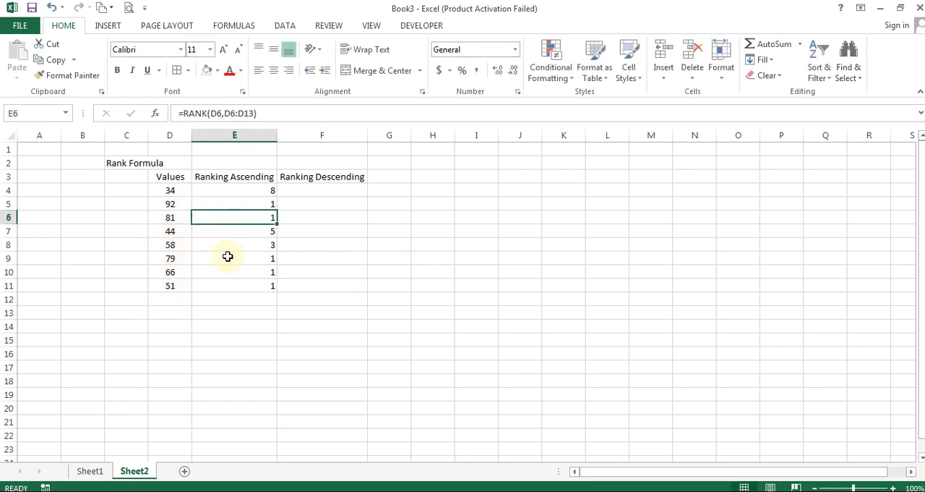
key(Return)
key(F2)
key(Return)
key(F2)
key(Return)
key(F2)
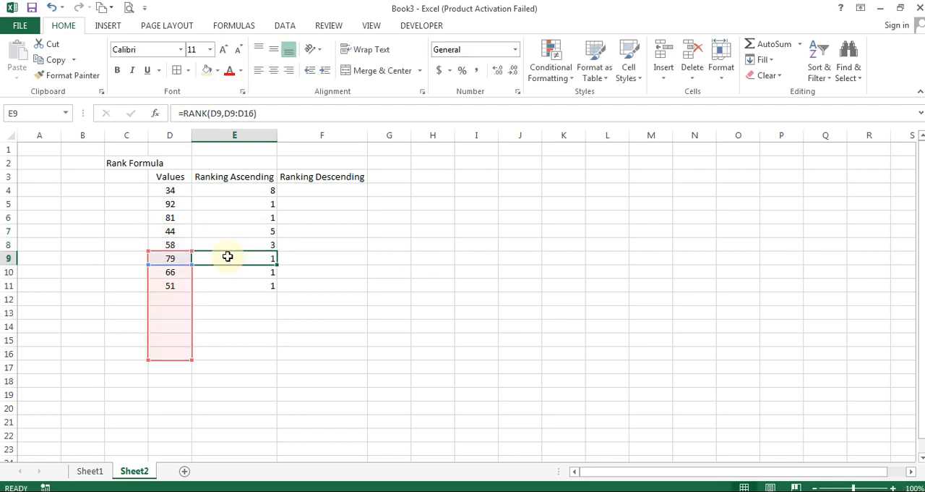
key(Return)
key(F2)
key(Escape)
key(Up)
key(Up)
key(Up)
key(Up)
key(Up)
key(Up)
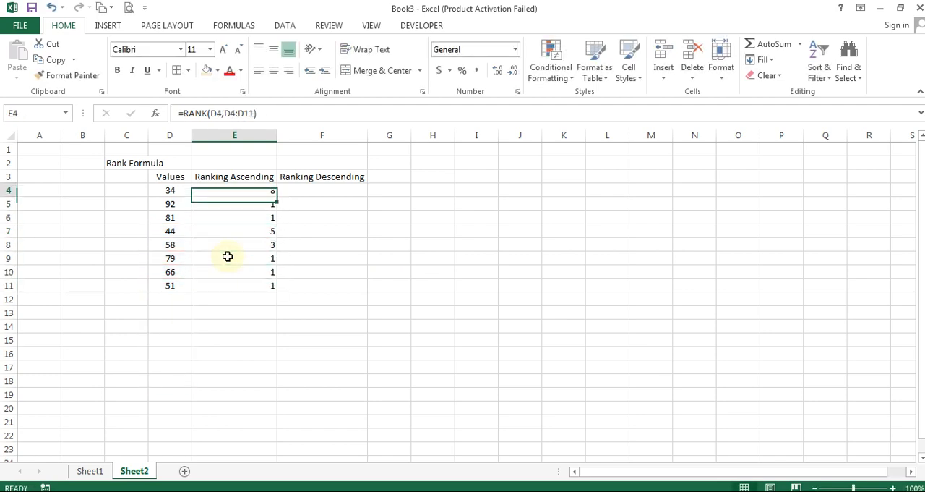
Recheck the RANK formulas in E4 to E7, comparing how their reference ranges shift from row to row
key(F2)
key(ctrl+Return)
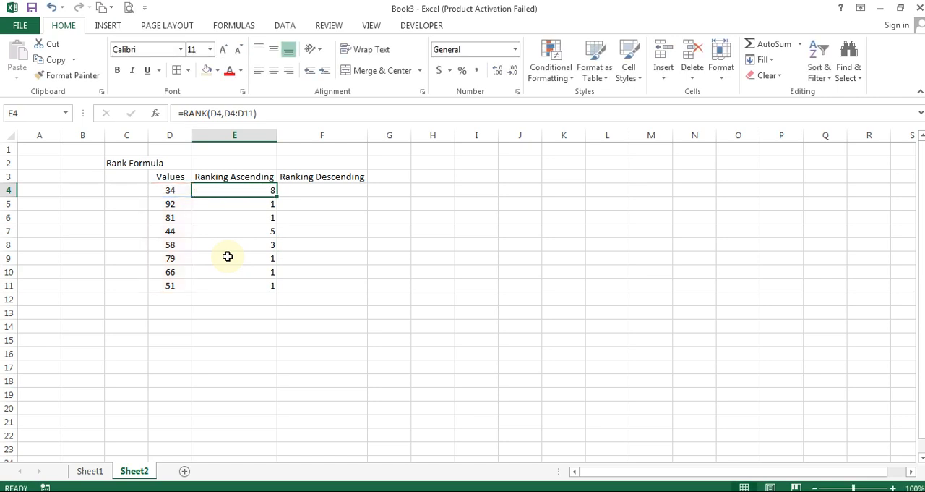
key(Down)
key(F2)
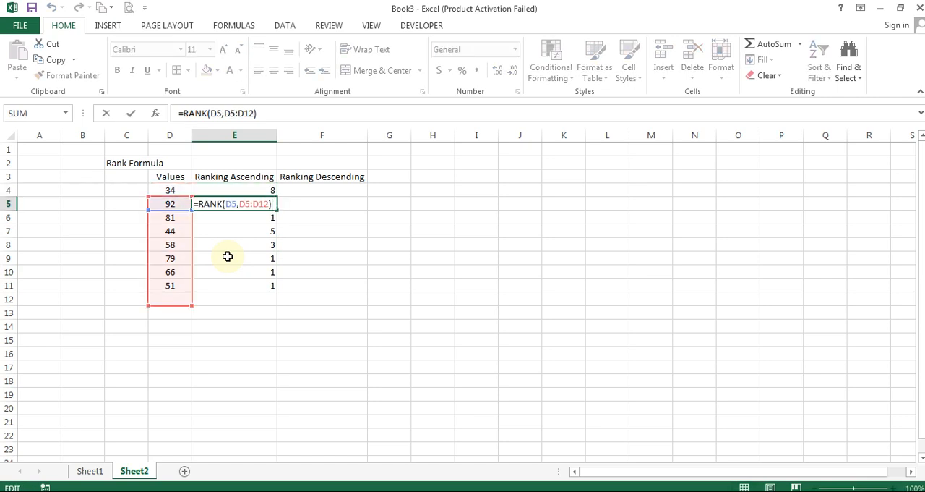
key(ctrl+Return)
key(Down)
key(F2)
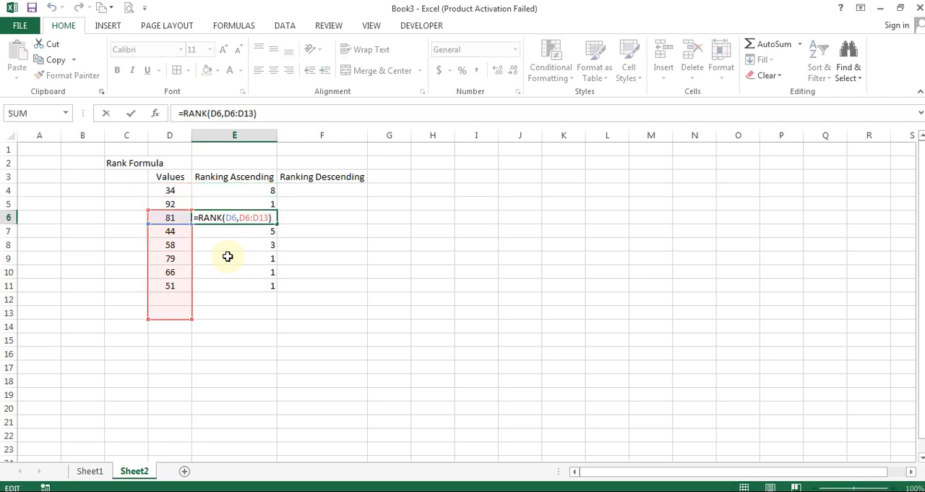
key(ctrl+Return)
key(Down)
key(F2)
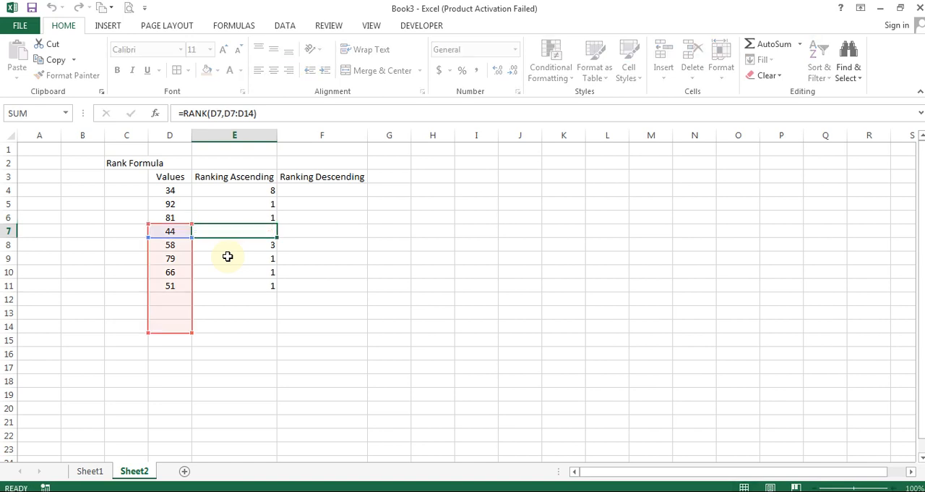
key(ctrl+Return)
Make the reference range in E4's RANK formula absolute as $D$4:$D$11
key(Up)
key(Up)
key(Up)
key(F2)
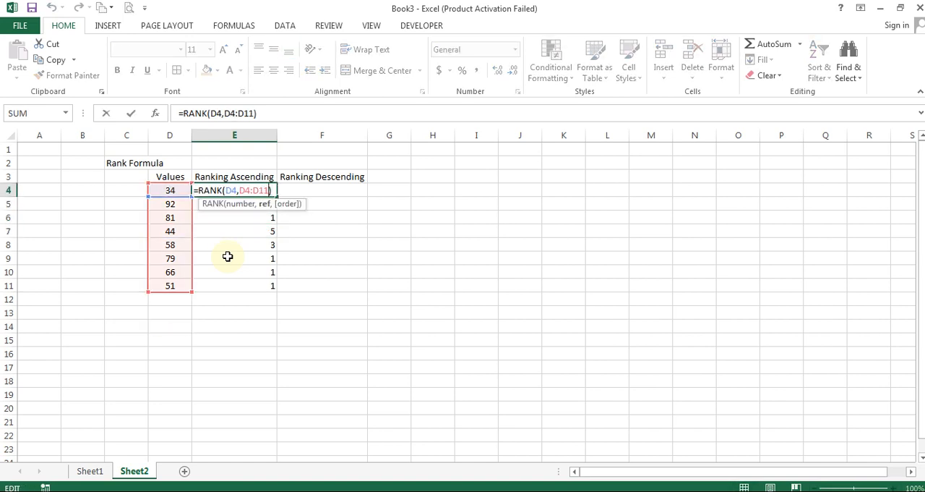
key(Left)
key(shift+Left)
key(shift+Left)
key(shift+Left)
key(shift+Left)
key(shift+Left)
key(shift+Left)
key(F4)
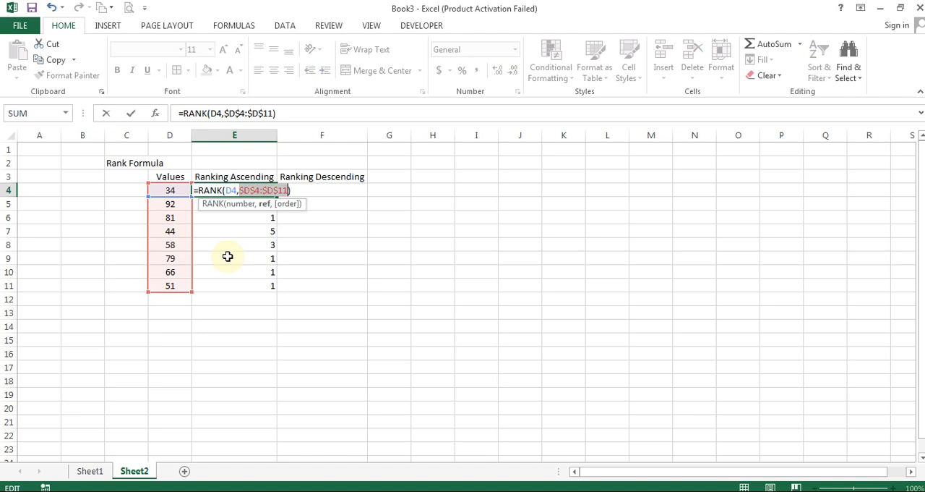
key(ctrl+Return)
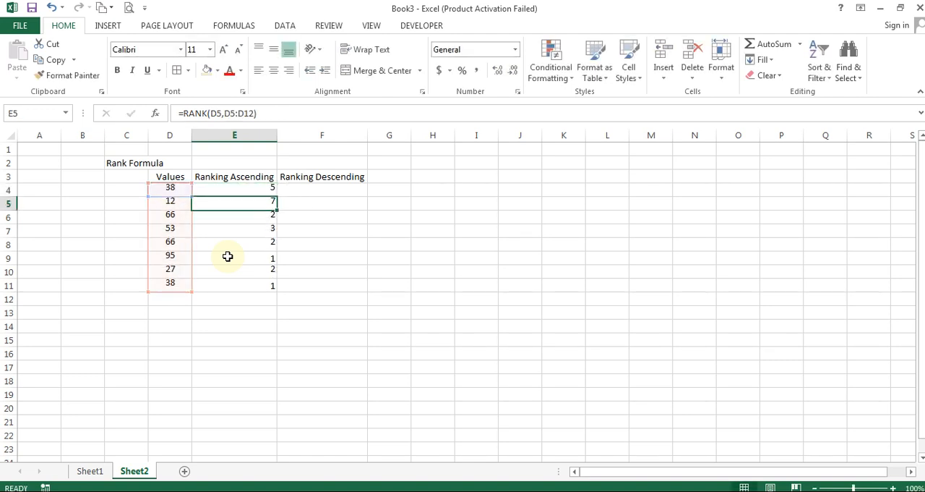
Fill the absolute-range RANK formula from E4 down to E11 and recalculate the random values
drag(276, 197, 273, 286)
click(321, 202)
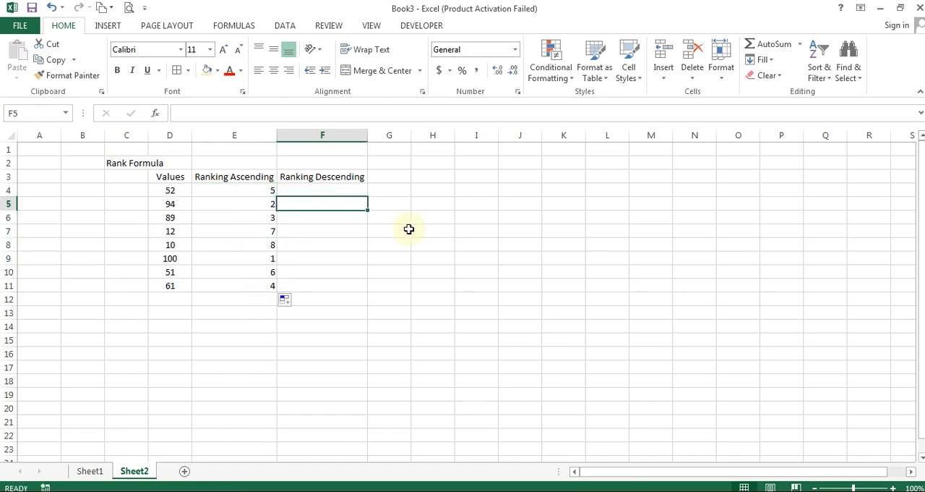
key(F9)
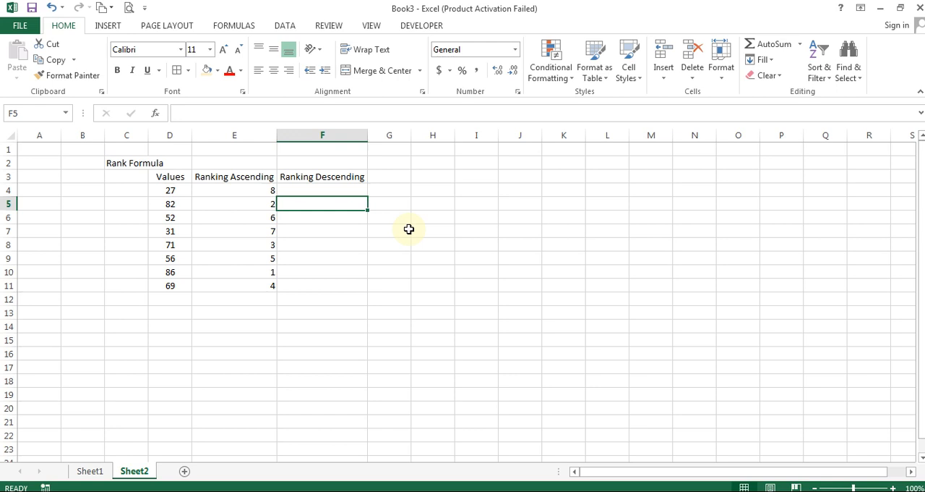
Compare the rank in E10 with its value in D10, and check E4 against the heading in E3
click(259, 271)
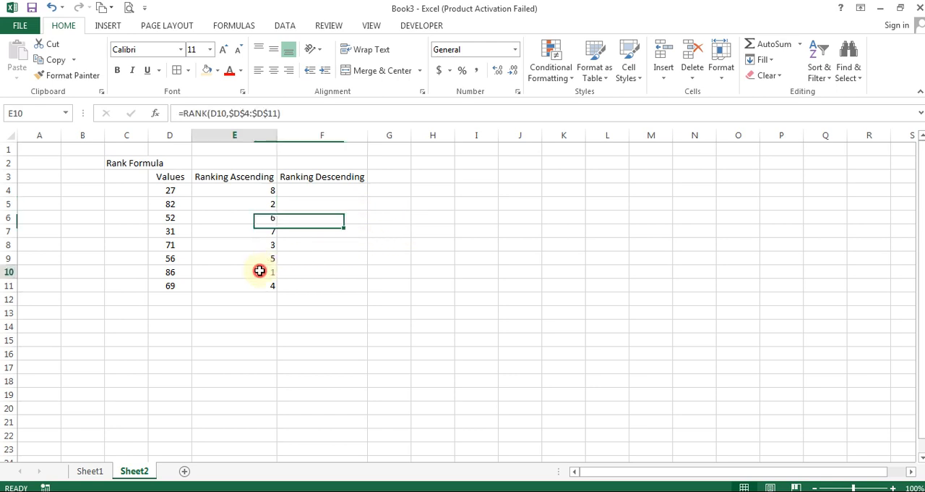
click(179, 271)
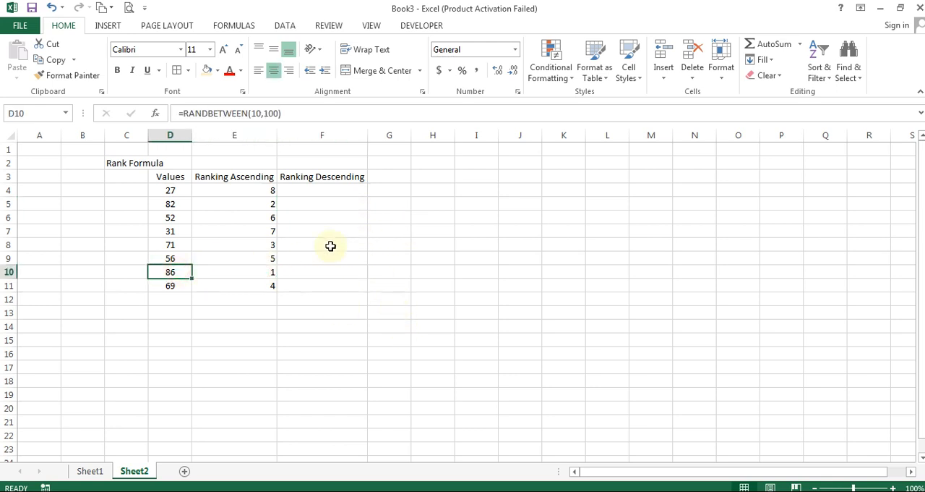
click(267, 190)
click(257, 180)
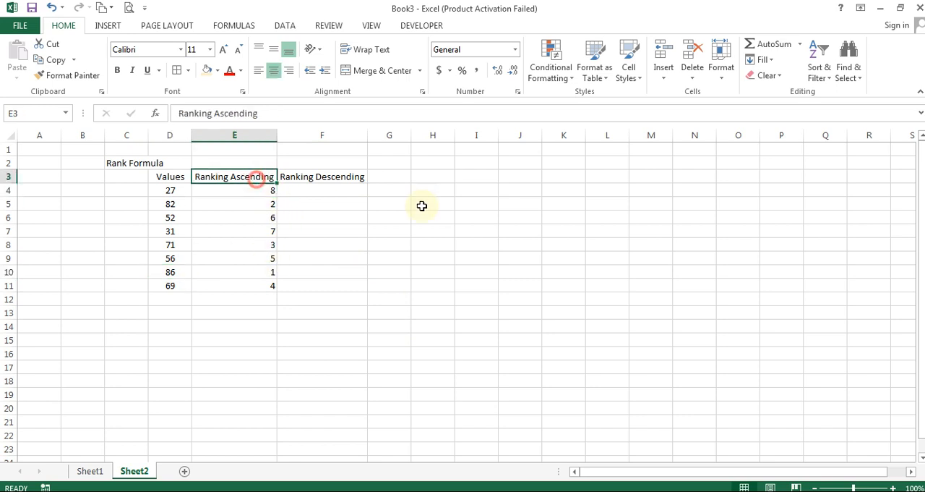
key(F2)
key(Tab)
key(ctrl+c)
key(Left)
key(Left)
key(Escape)
key(Right)
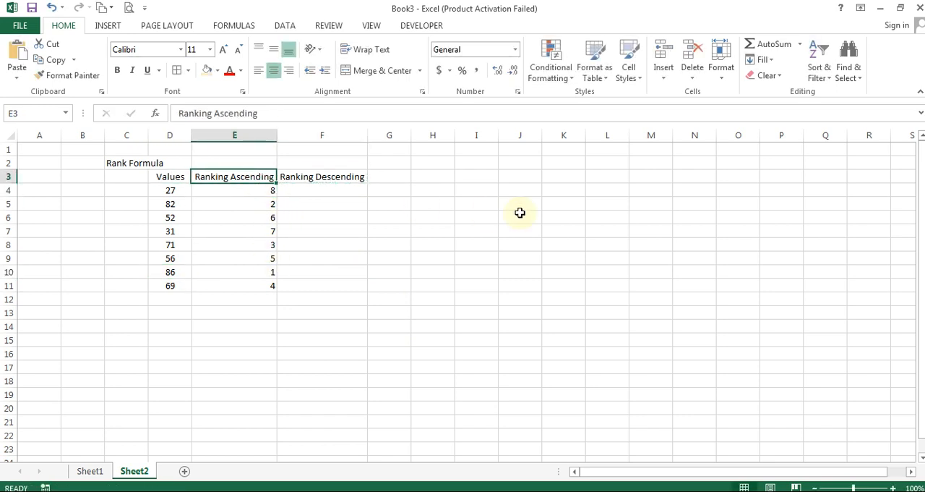
Move the Ranking Descending heading from F3 to before Ranking Ascending in E3, and autofit column E to its text
key(Right)
key(ctrl+x)
key(Left)
key(ctrl+shift+equal)
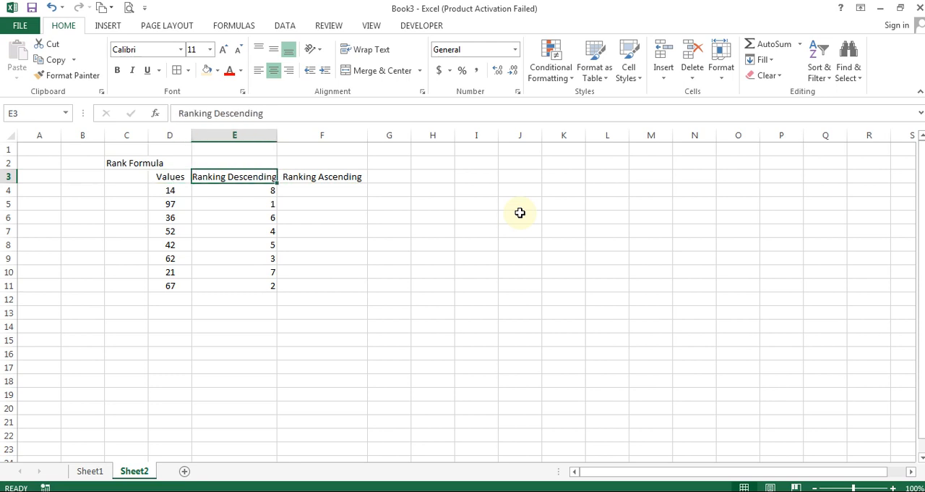
key(alt+h)
key(o)
key(i)
Start a RANK formula in F4 under Ranking Ascending, with D4 as the number to rank
key(Right)
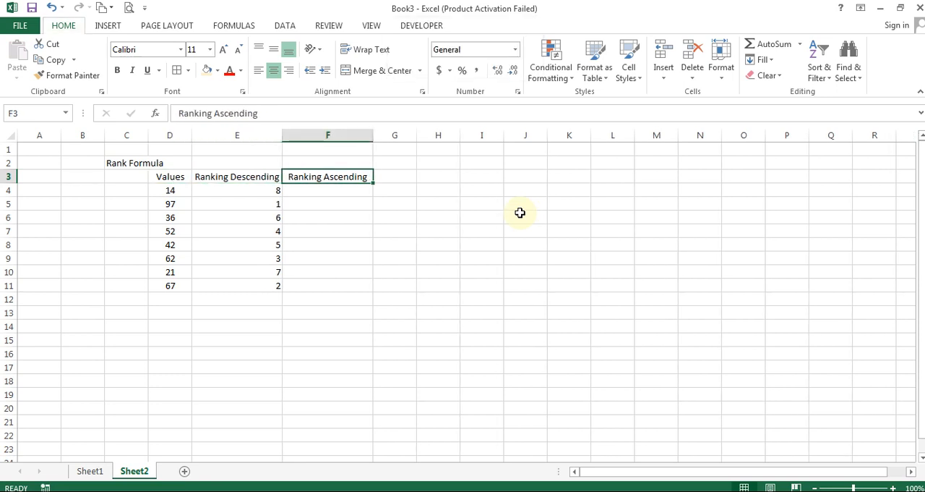
key(Down)
key(Left)
key(Right)
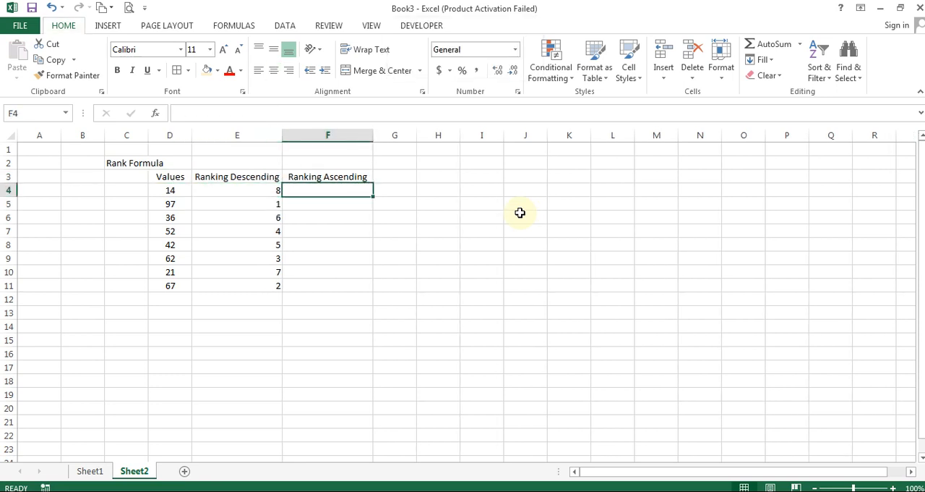
text(=rank)
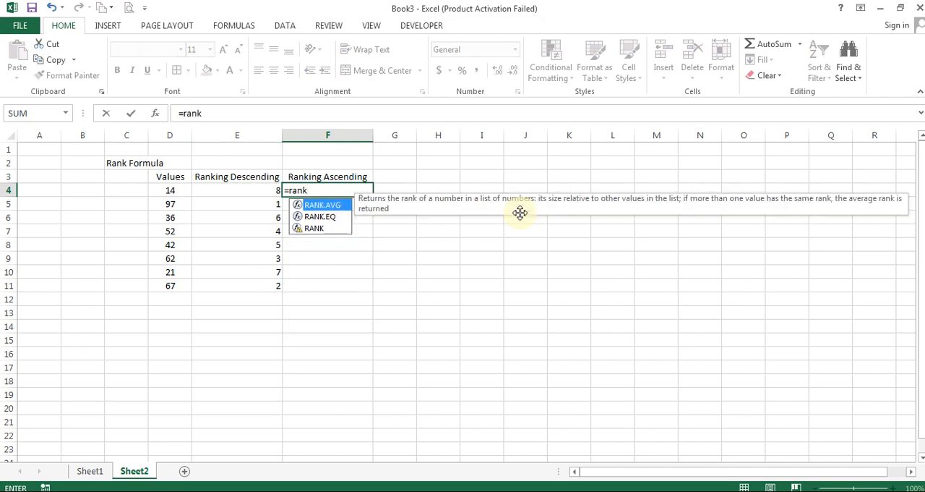
key(Down)
key(Down)
key(Tab)
key(Left)
key(Left)
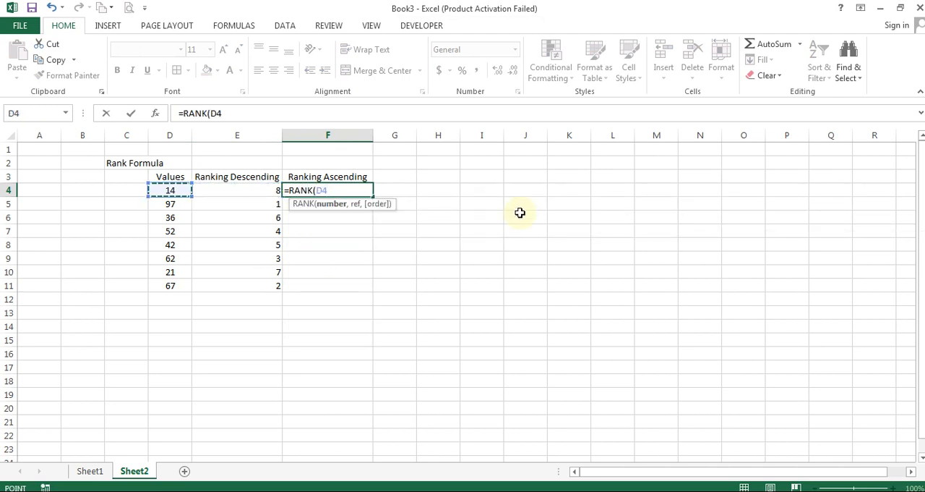
Complete F4's RANK formula with D4:D11 as the reference and 1 (Ascending) as the order
text(,)
key(Left)
key(Left)
key(ctrl+shift+Down)
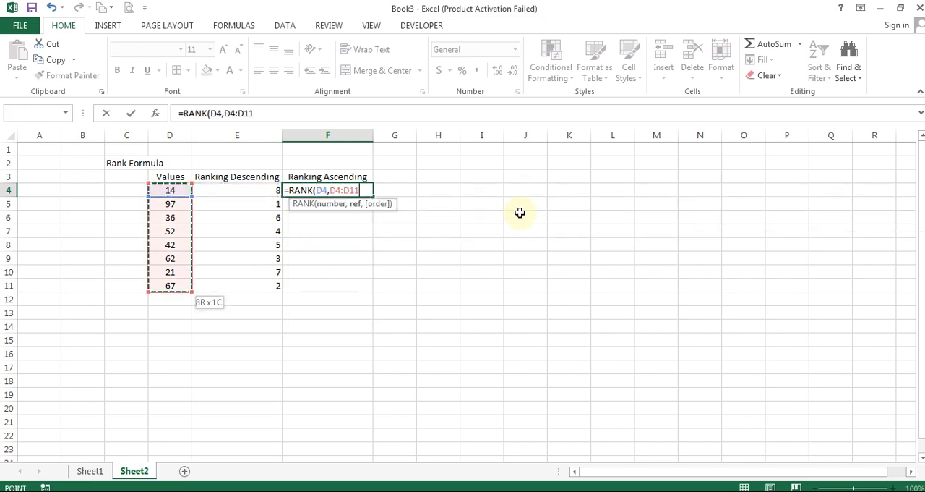
text(,)
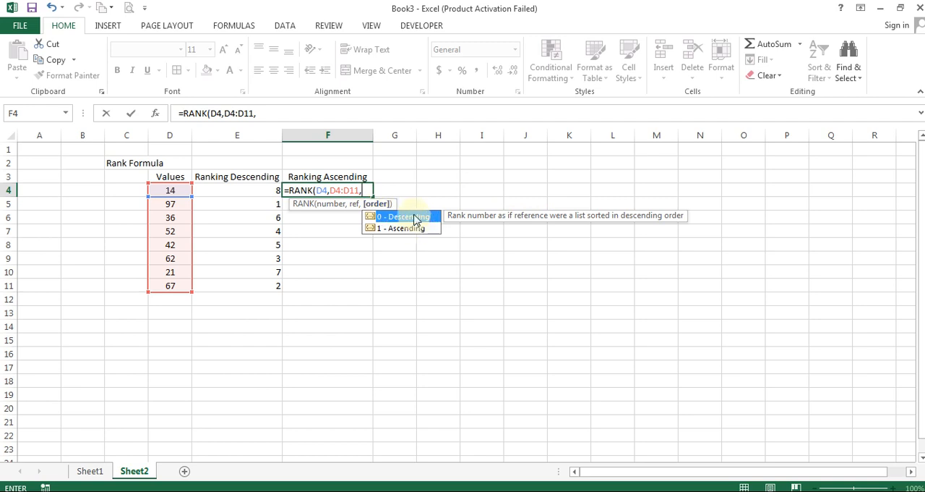
click(374, 228)
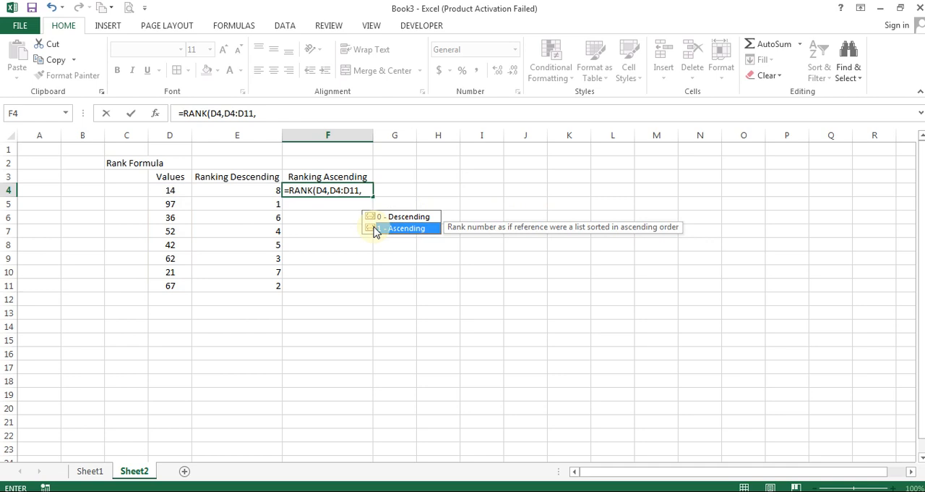
double_click(375, 228)
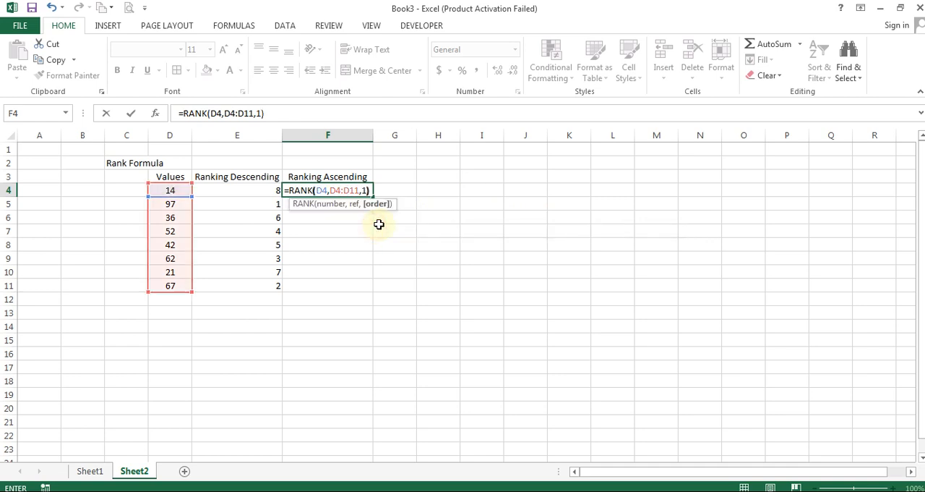
key(ctrl+Return)
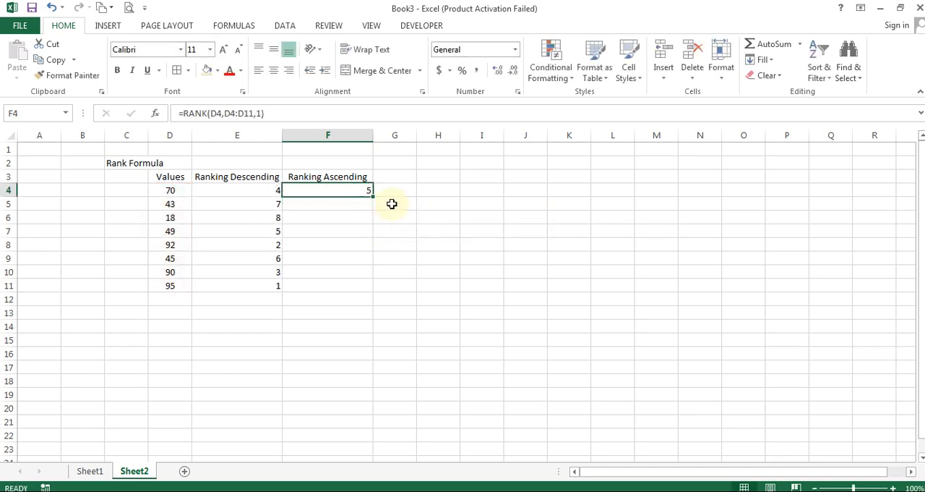
Make the reference range in F4 absolute as $D$4:$D$11 and fill the formula down to F11
key(F2)
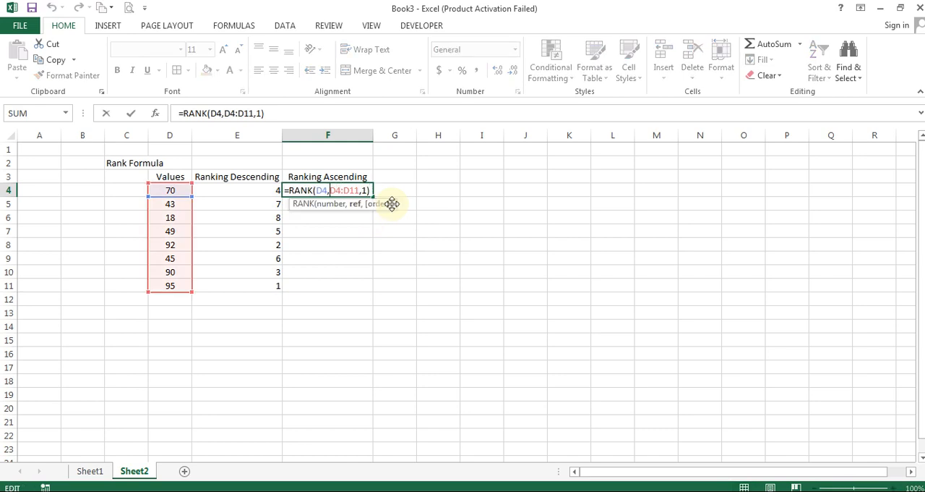
key(F4)
key(ctrl+Return)
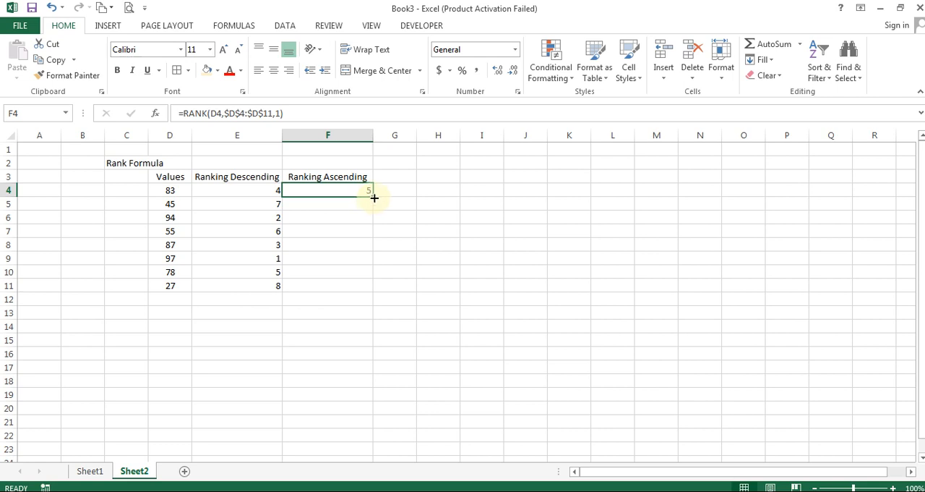
double_click(374, 197)
click(423, 179)
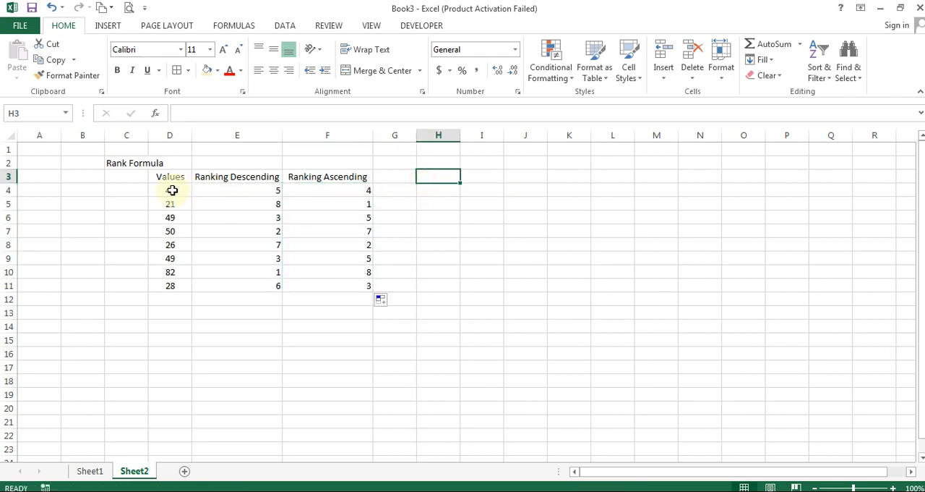
Recalculate the random values in column D four times to refresh both ranking columns
click(172, 190)
key(Left)
key(F9)
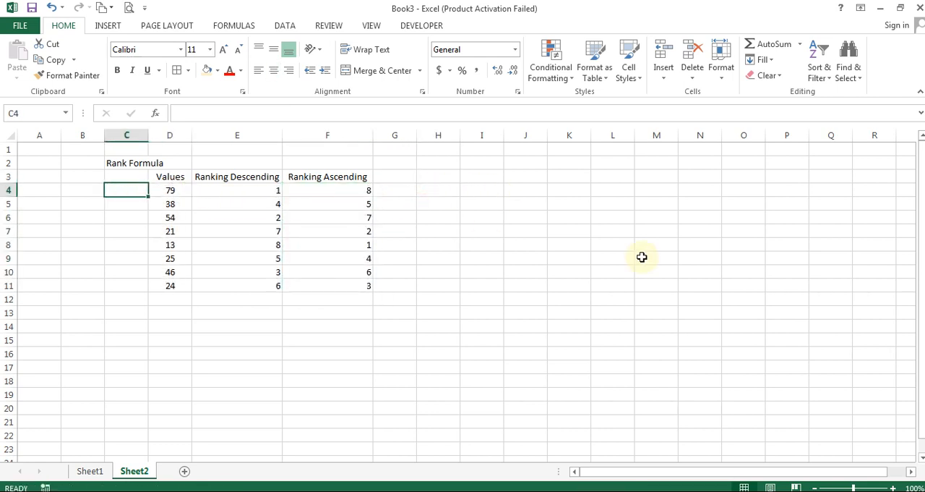
key(F9)
key(F9)
key(F9)
key(F9)
key(F9)
key(F9)
key(F9)
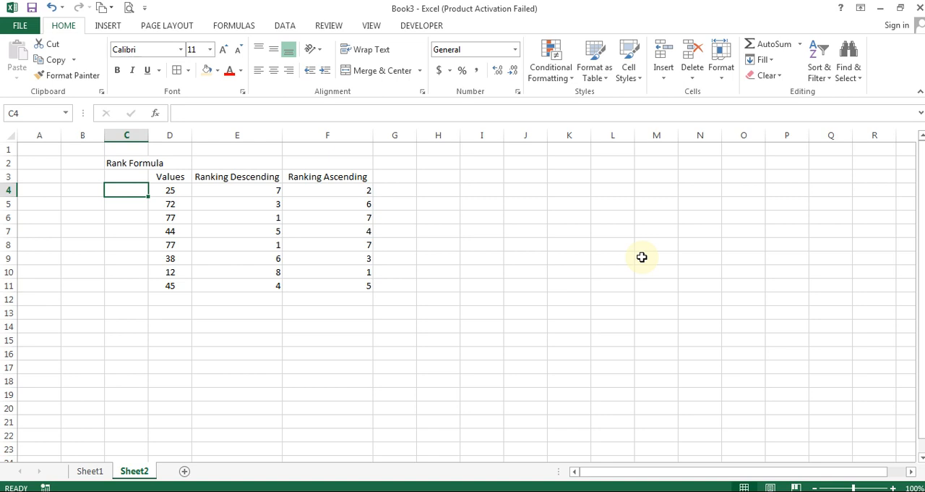
Compare the ascending ranks in F6 and F8 with their values in D6 and D8
click(357, 217)
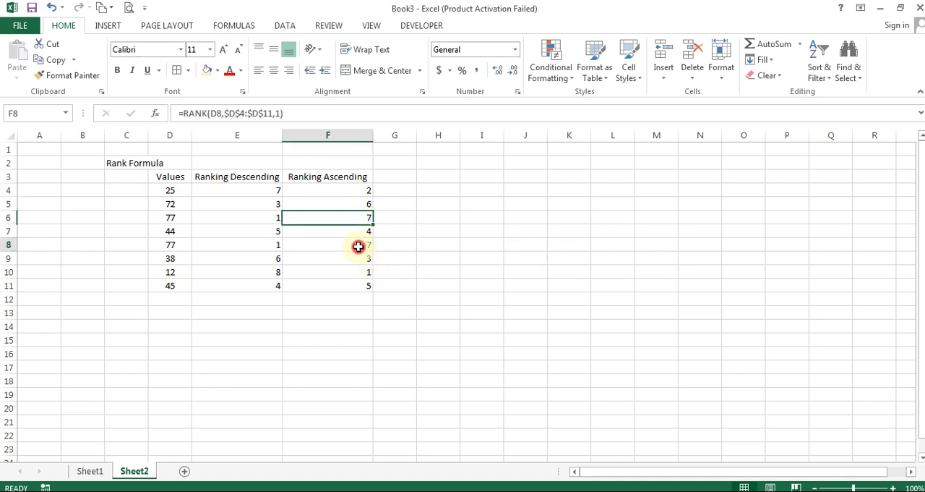
click(360, 246)
click(183, 248)
click(172, 218)
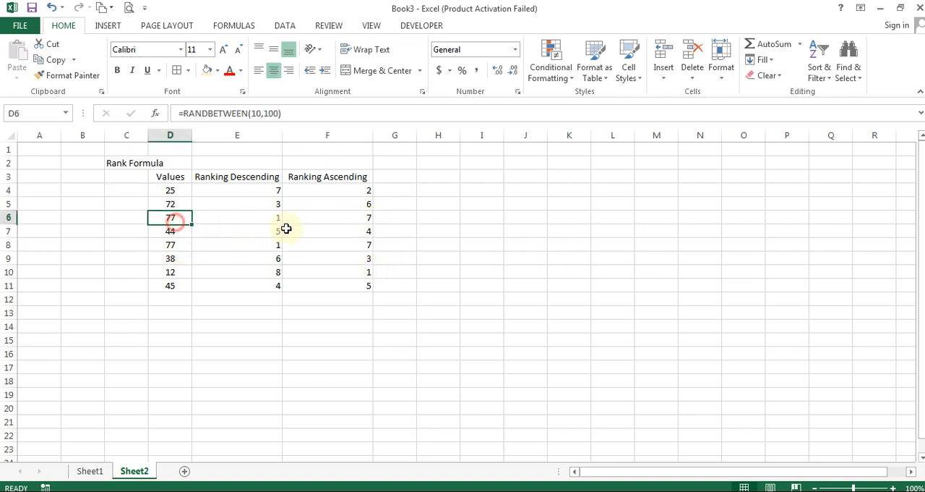
click(339, 219)
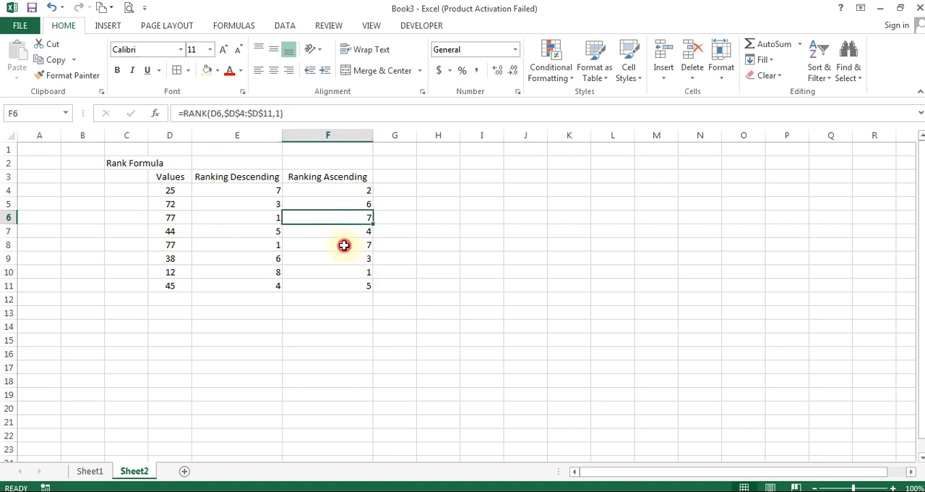
click(344, 245)
Trace the ascending ranks in column F from the lowest upward, starting at F10, and recheck rows 6 and 8 against column D
click(355, 273)
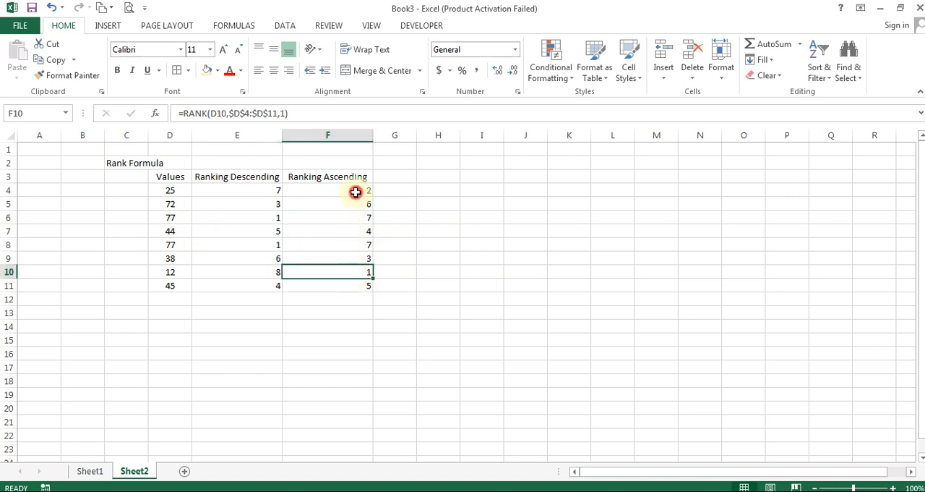
click(356, 191)
click(353, 263)
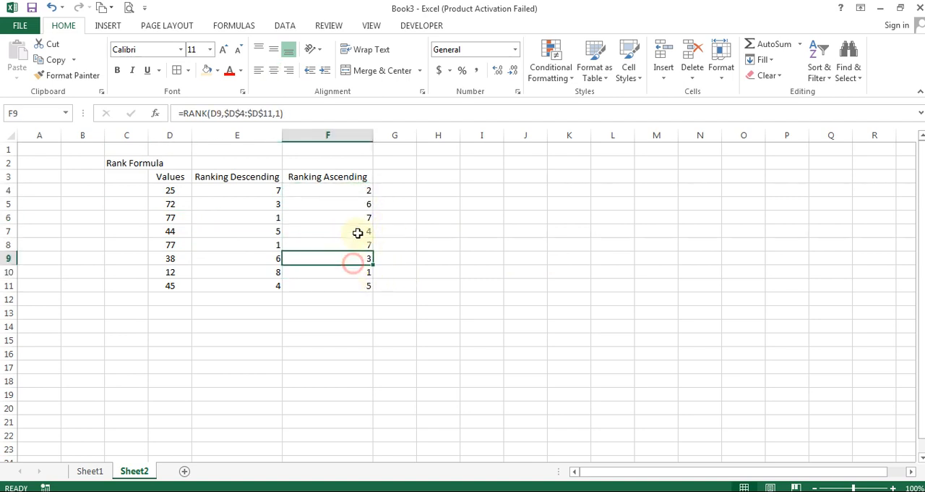
click(358, 232)
click(350, 287)
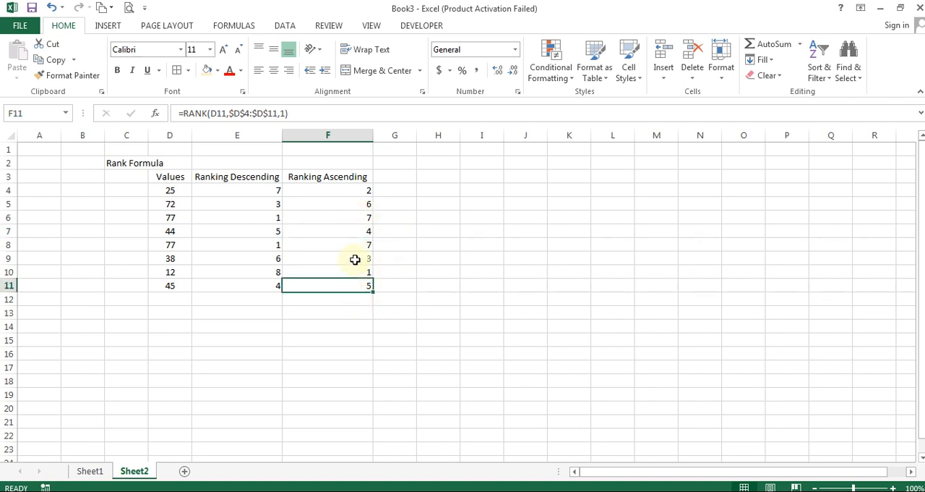
click(368, 208)
click(352, 220)
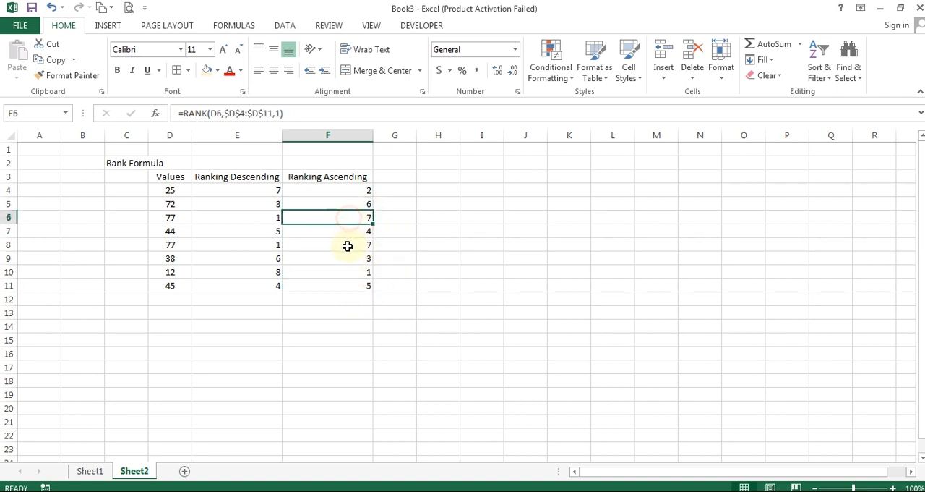
click(347, 245)
click(173, 219)
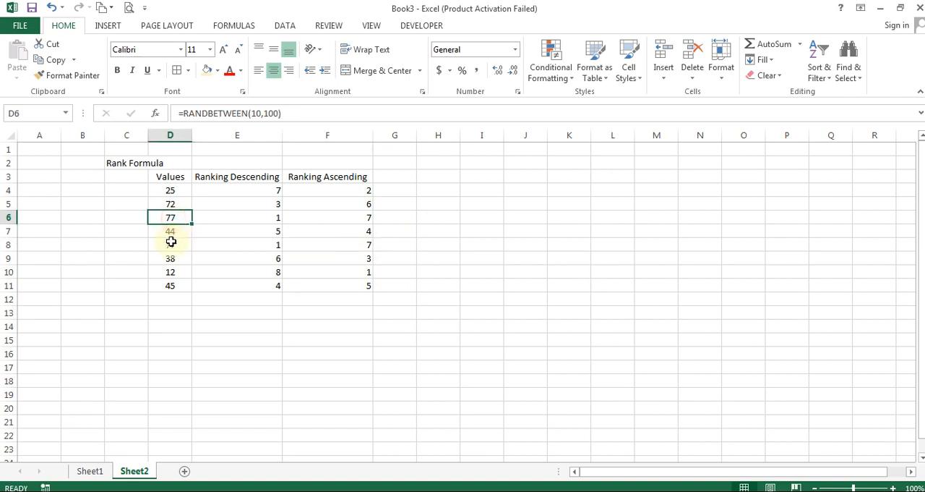
click(172, 243)
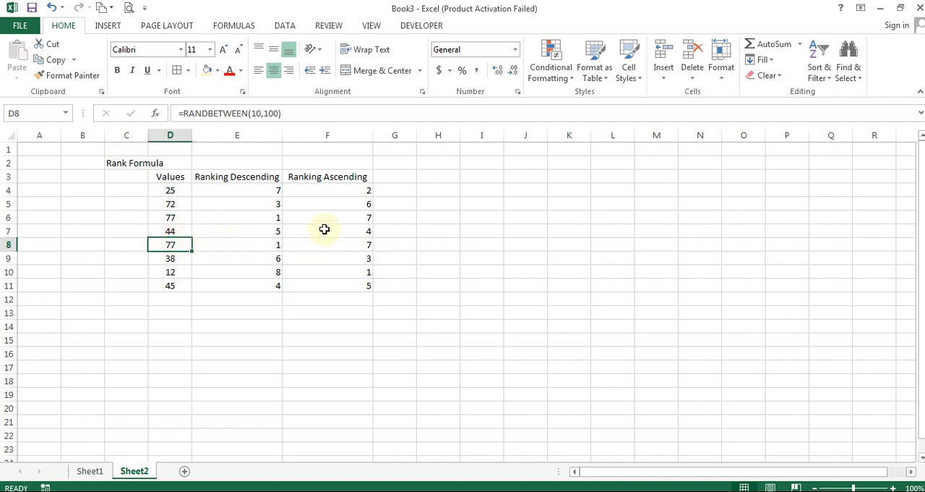
Replace the RANDBETWEEN formulas in D4:D11 with their current results by copying and pasting them as values
key(Up)
key(Up)
key(Up)
key(Up)
key(ctrl+shift+Down)
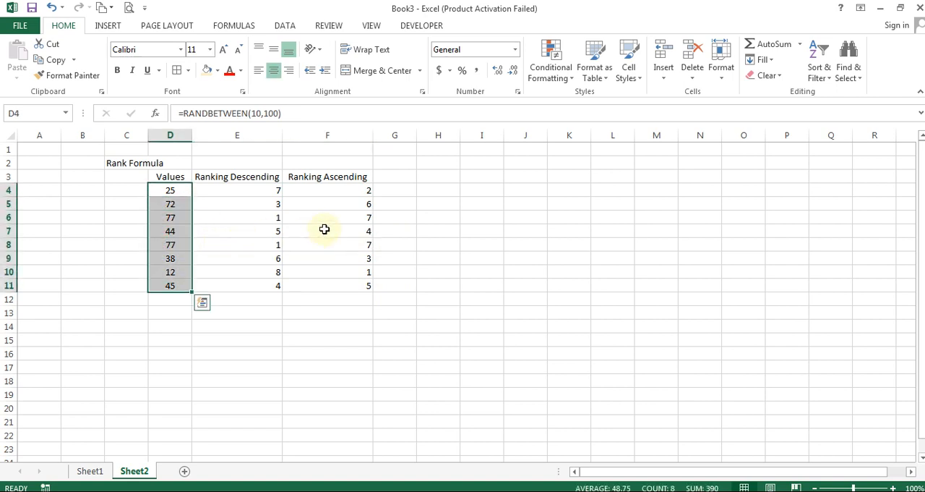
click(54, 59)
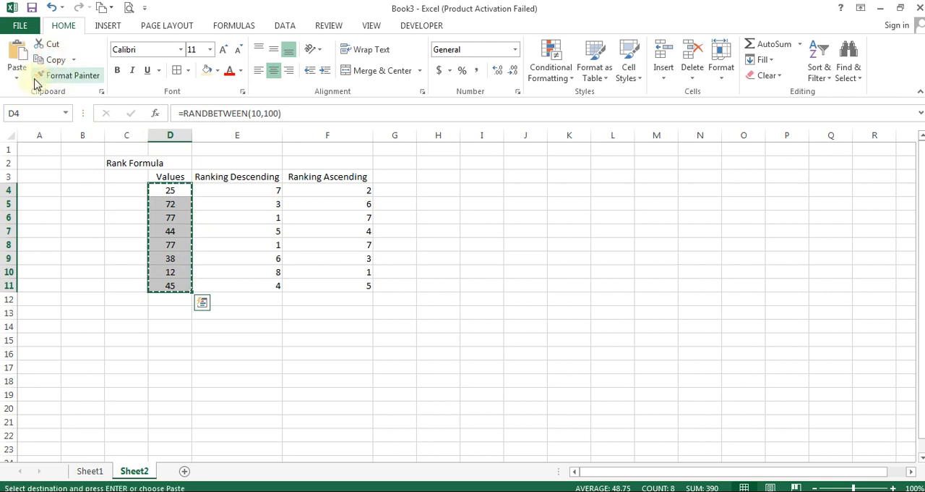
click(20, 71)
click(15, 166)
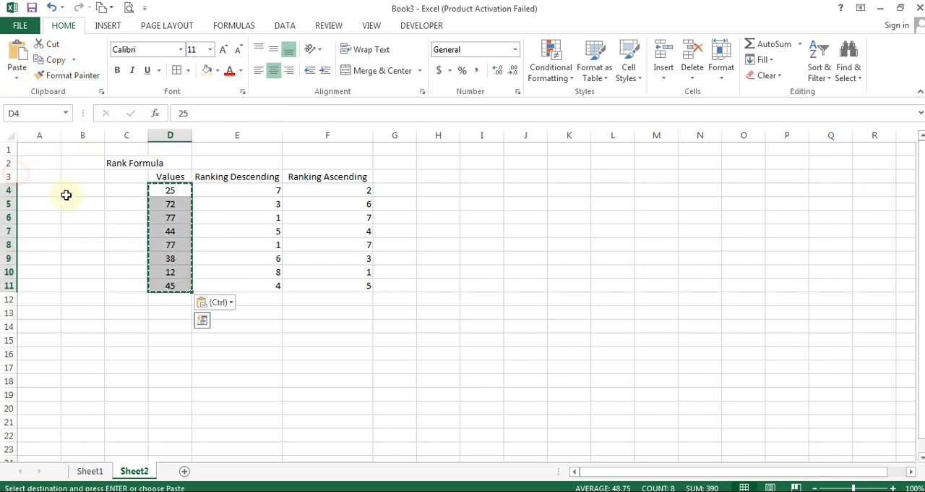
click(18, 79)
click(15, 165)
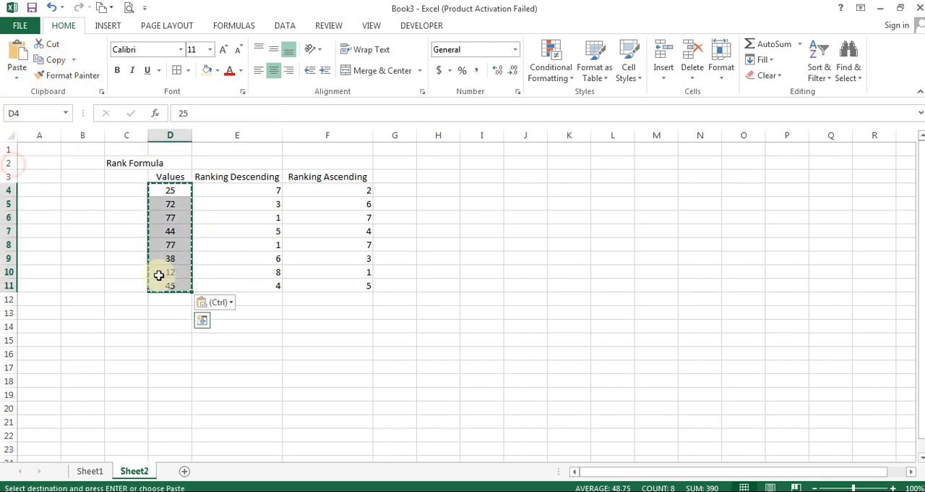
Set the value in D6 to 44 so it duplicates the value in D7
click(172, 228)
key(Up)
text(44)
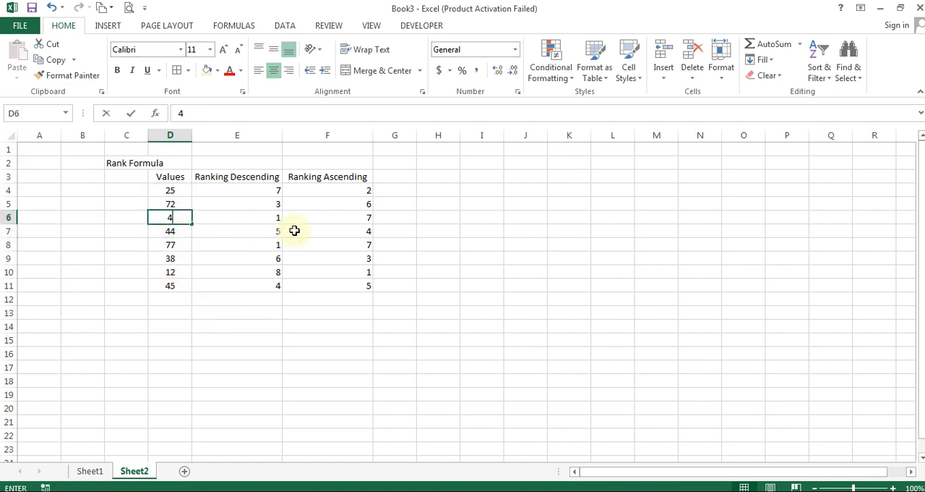
key(Return)
key(Up)
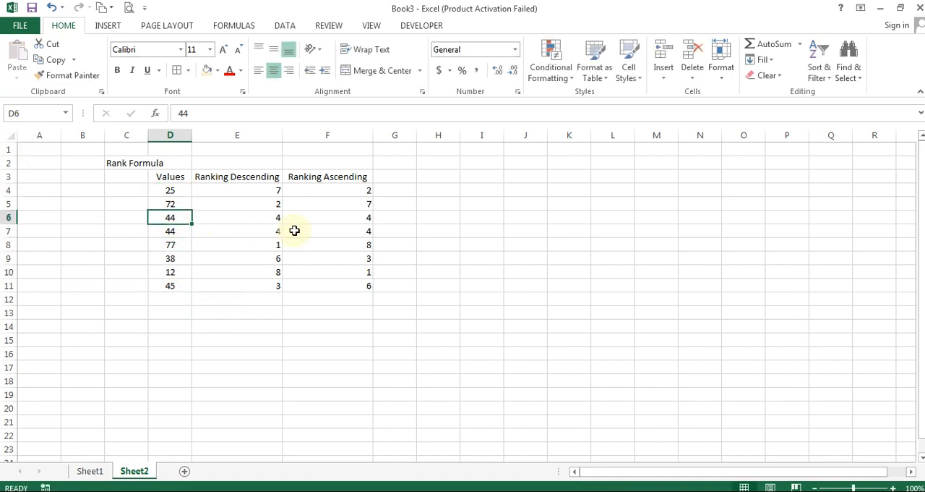
Follow the ascending rank sequence through F10, F4, F9, F6, F7 and F11 to examine how RANK numbers duplicate values
click(363, 273)
click(360, 192)
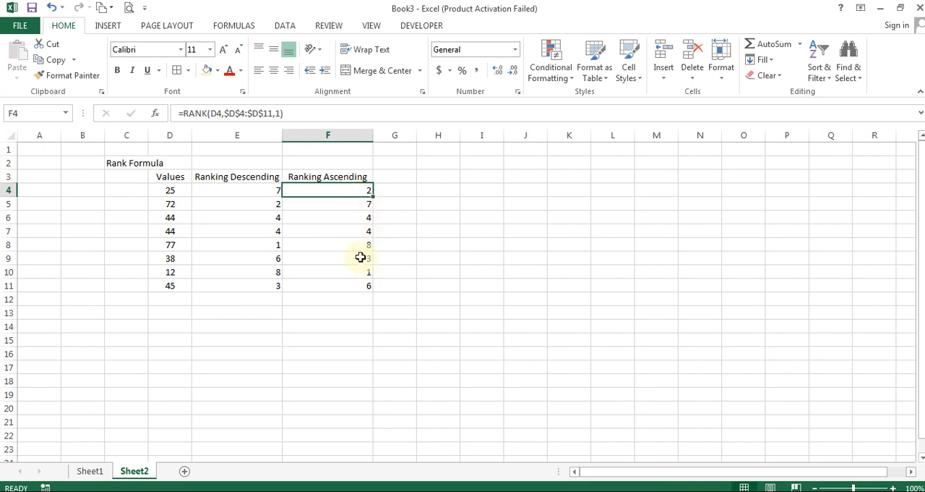
click(358, 256)
click(365, 218)
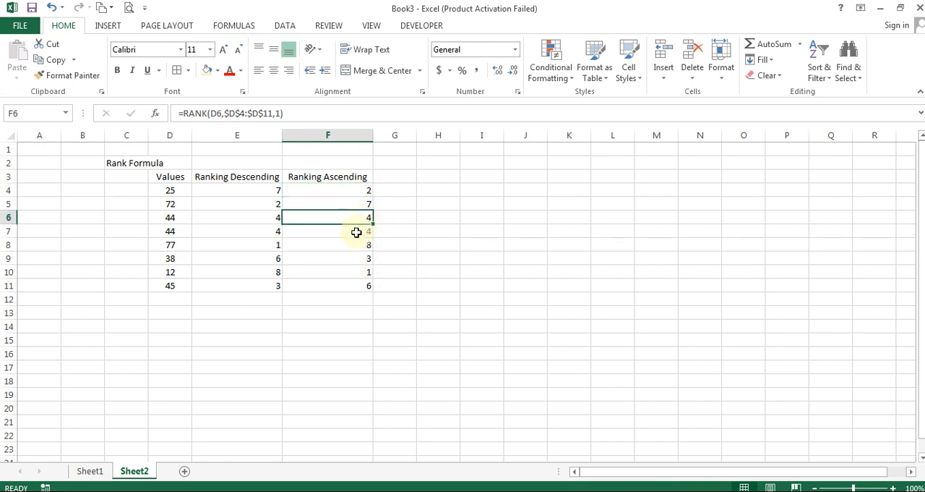
click(356, 232)
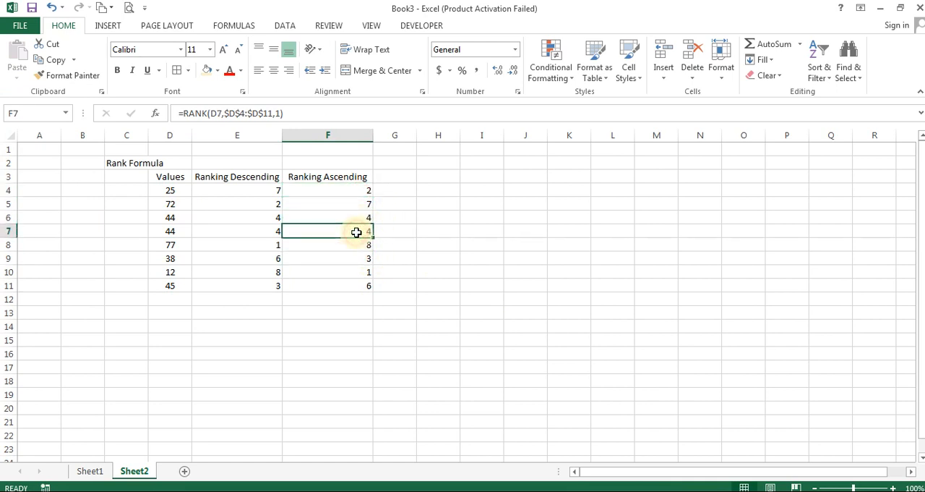
click(353, 287)
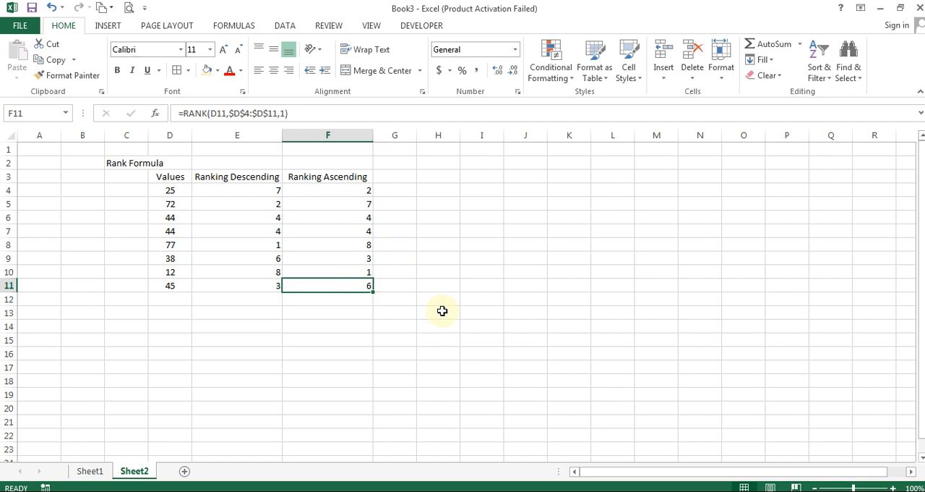
Compare the values in D10, D8 and D4 with their ascending and descending ranks to examine how the two orders differ
click(364, 273)
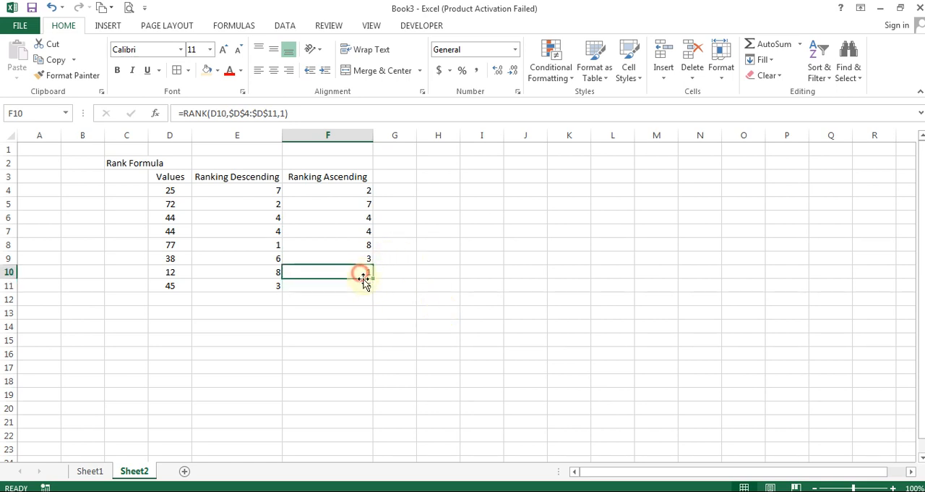
click(173, 272)
click(345, 275)
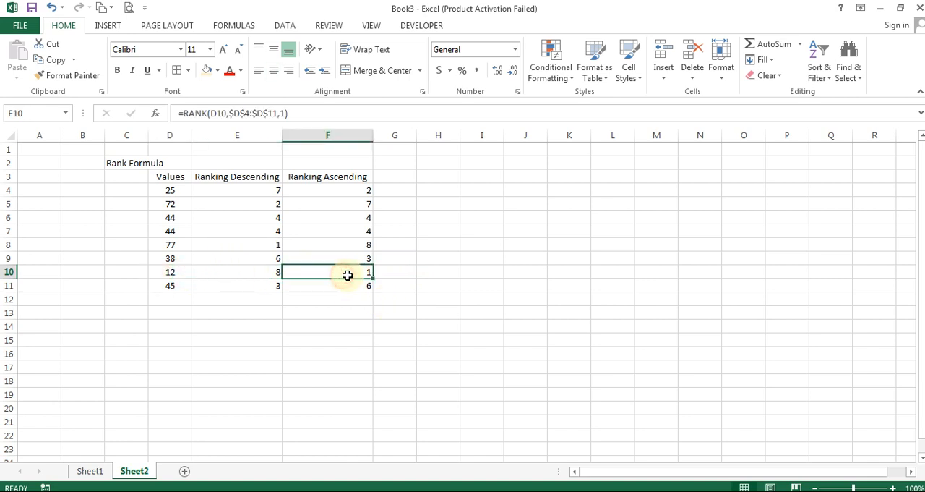
click(286, 243)
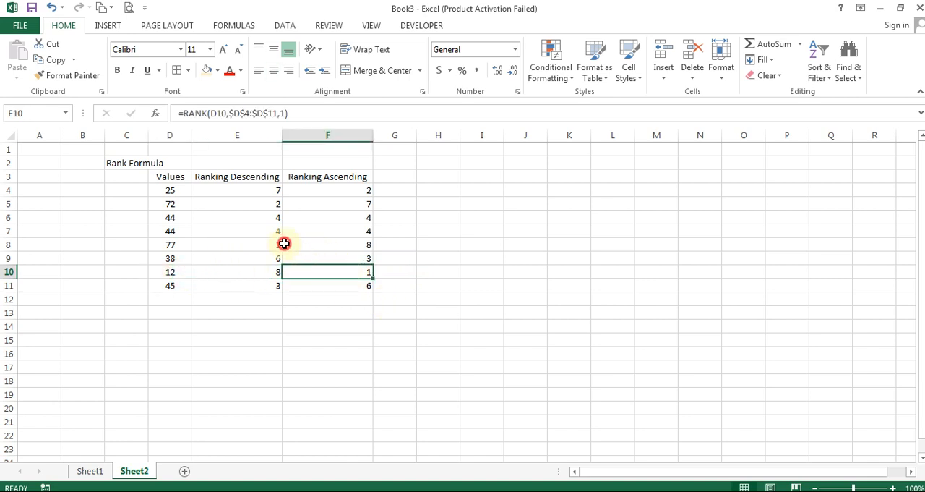
click(185, 243)
click(240, 244)
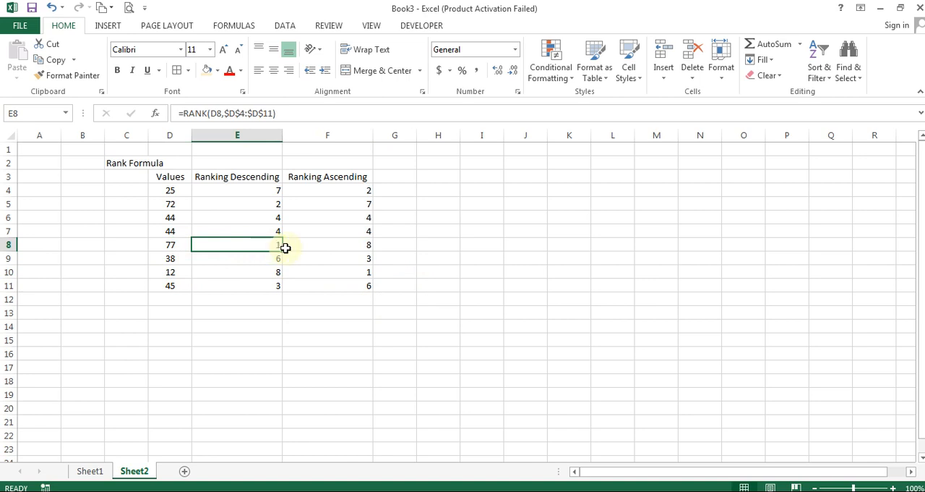
click(178, 190)
click(211, 190)
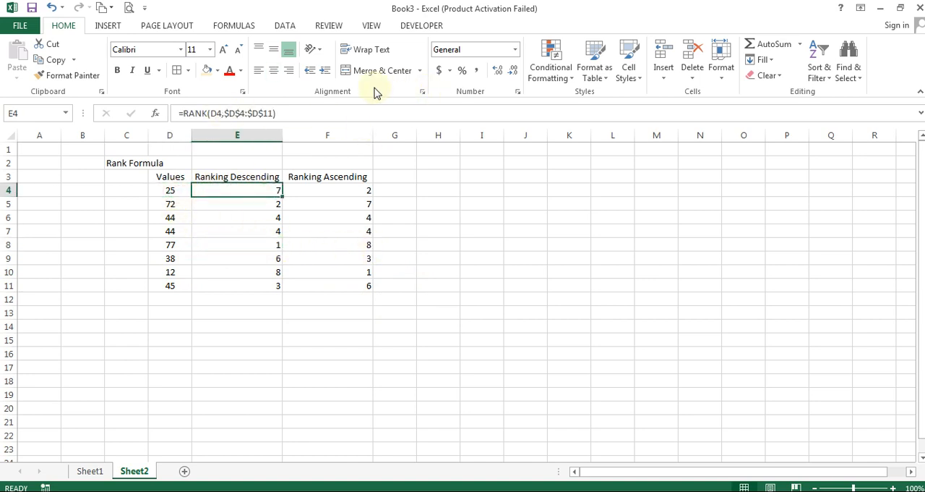
Clear the Rank Formula title from C2 and sort the sample list by Values in ascending order
click(119, 164)
key(Delete)
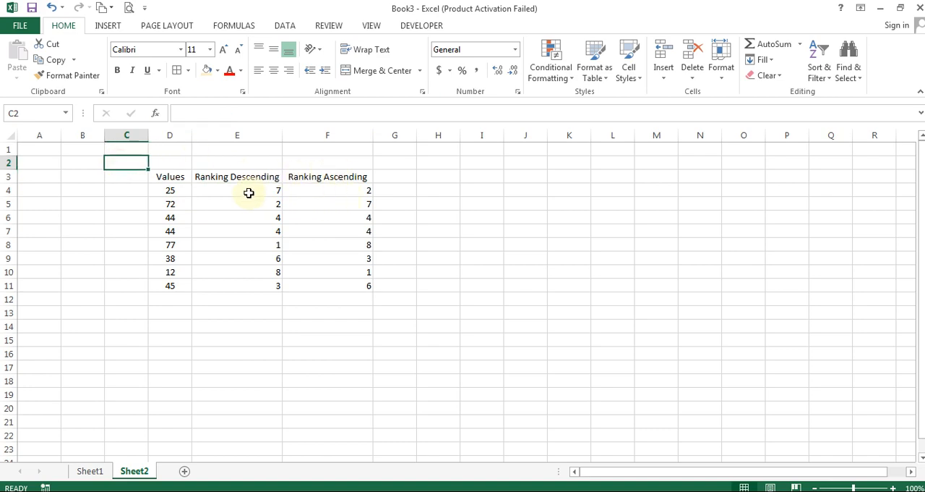
click(248, 190)
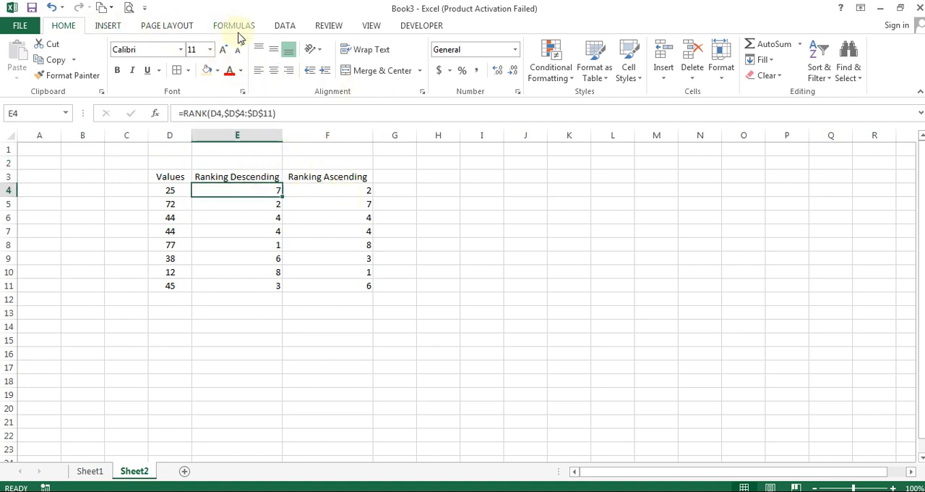
click(279, 26)
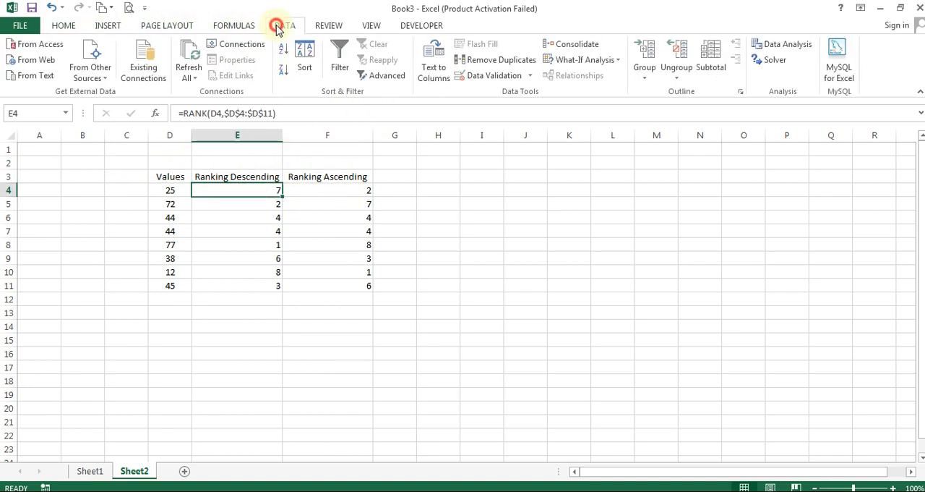
click(304, 57)
click(289, 339)
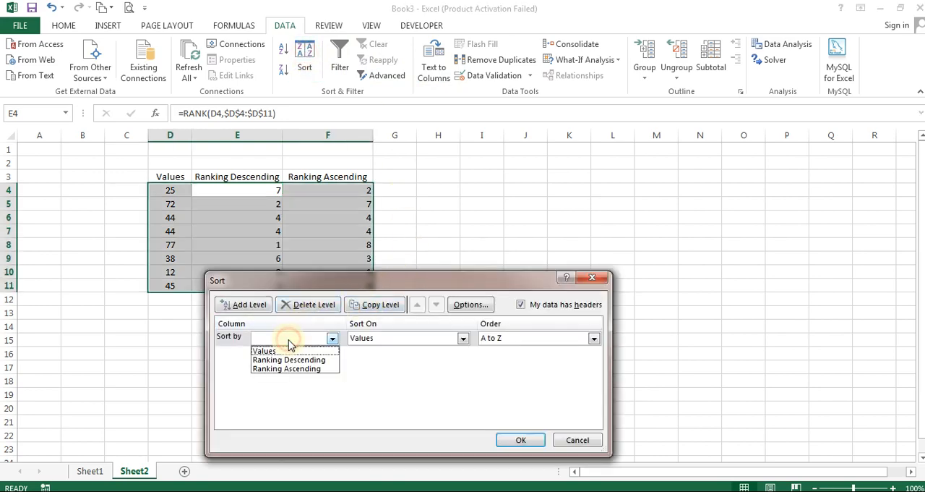
click(285, 352)
click(519, 439)
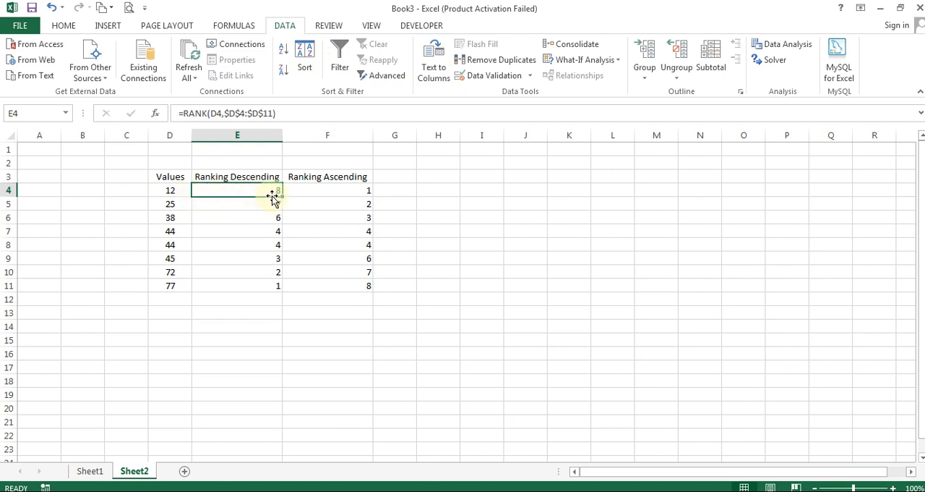
Compare the ranks of the smallest and largest values in rows 4 and 11 of the sorted list, including the Ranking Descending column
click(322, 191)
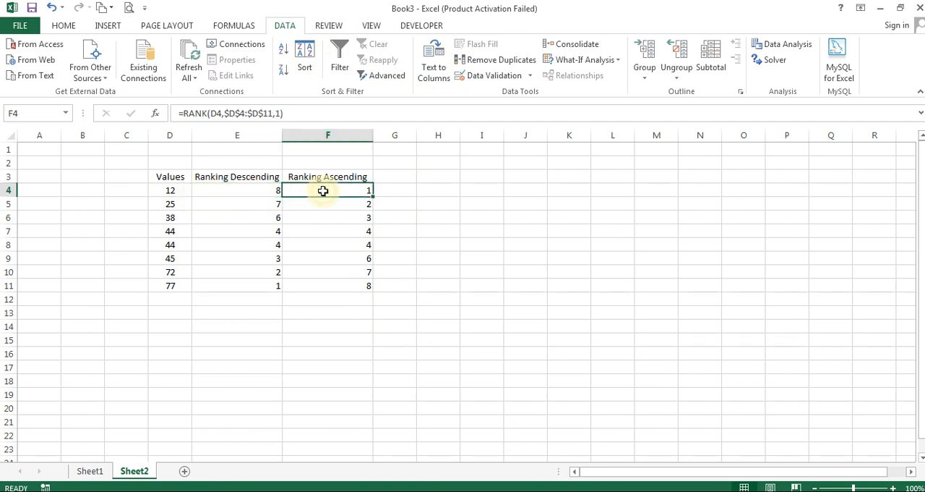
click(167, 284)
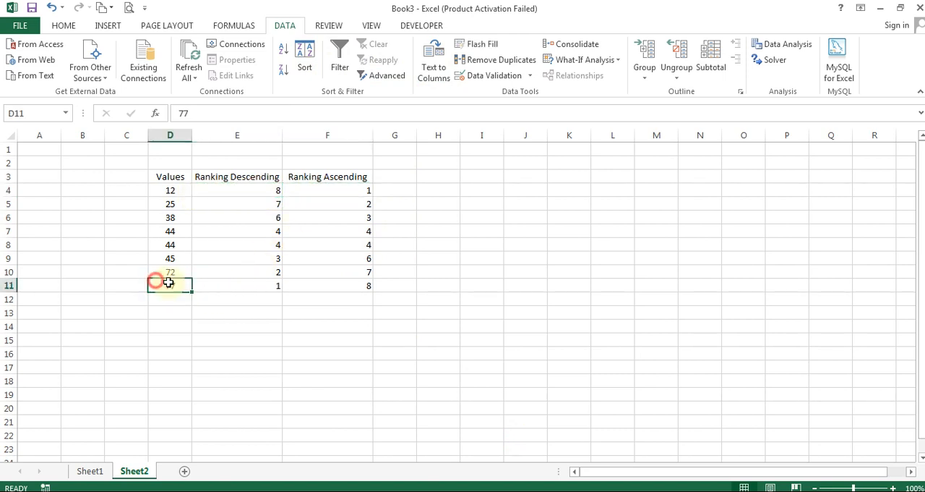
click(251, 289)
click(320, 284)
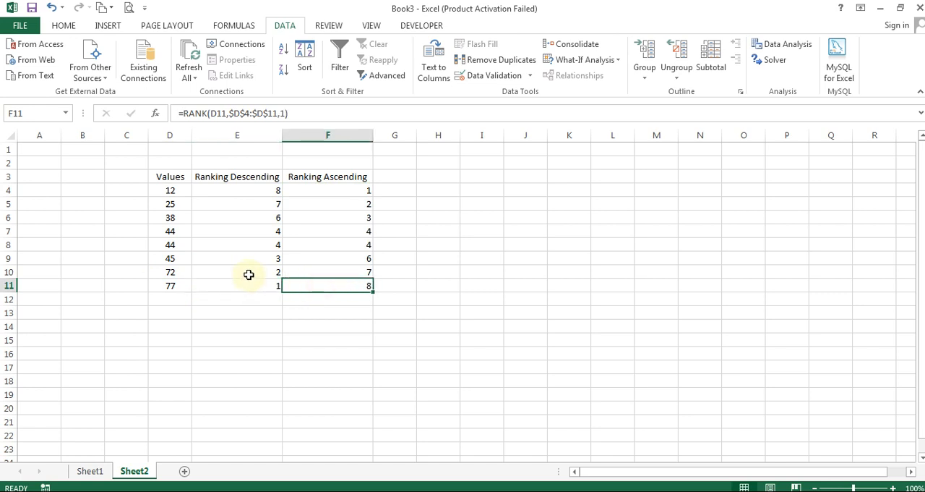
drag(239, 181, 253, 289)
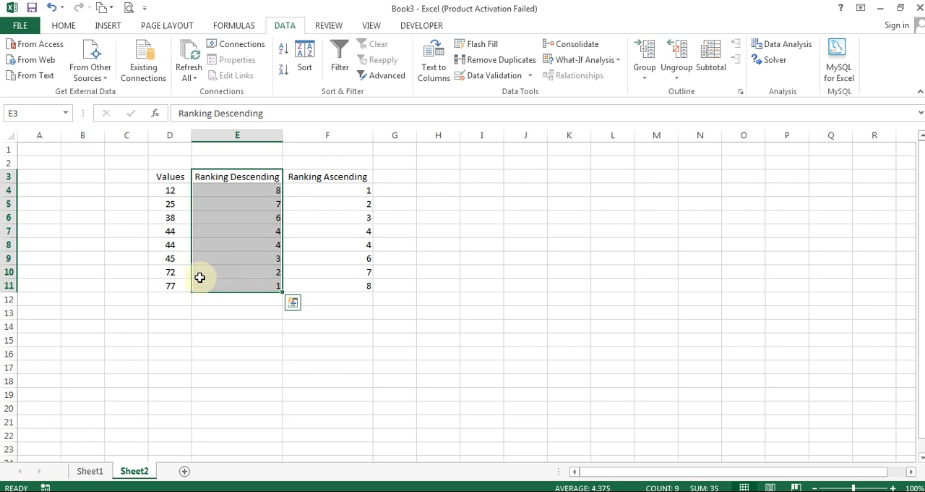
click(162, 285)
click(236, 285)
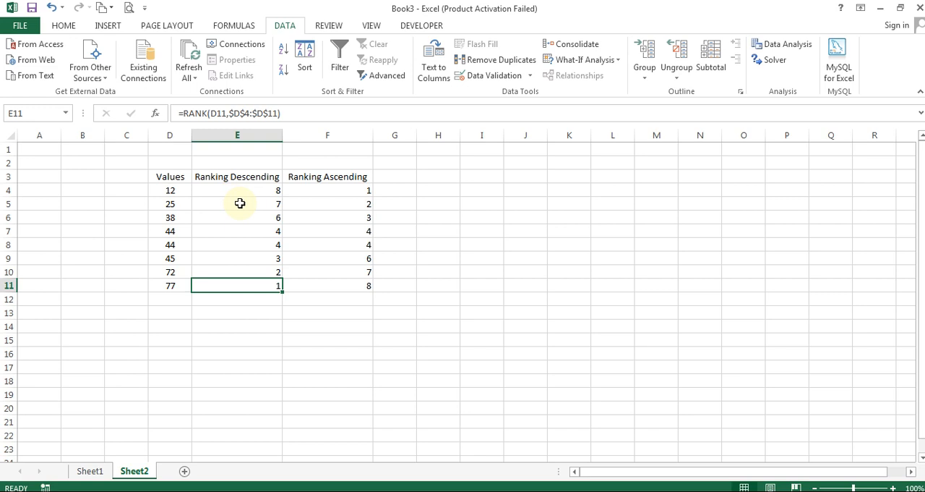
In N4 of Sheet1, enter =RANK(J4,$J$4:$J$18) to rank the first student's percentage
click(95, 470)
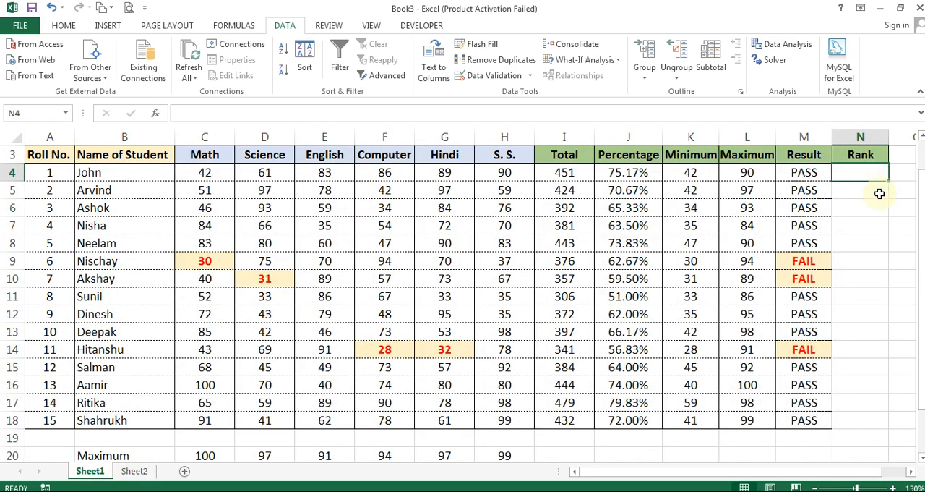
text(=rank()
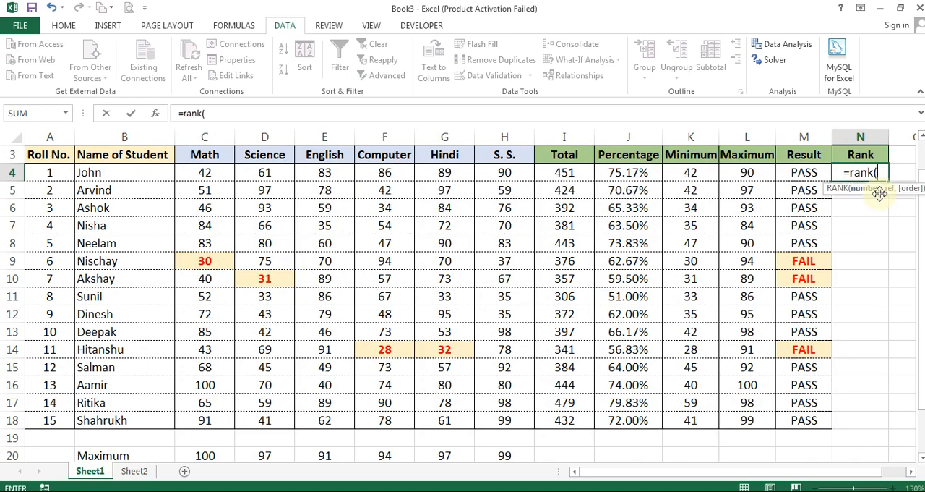
key(Left)
key(Left)
key(Left)
key(Left)
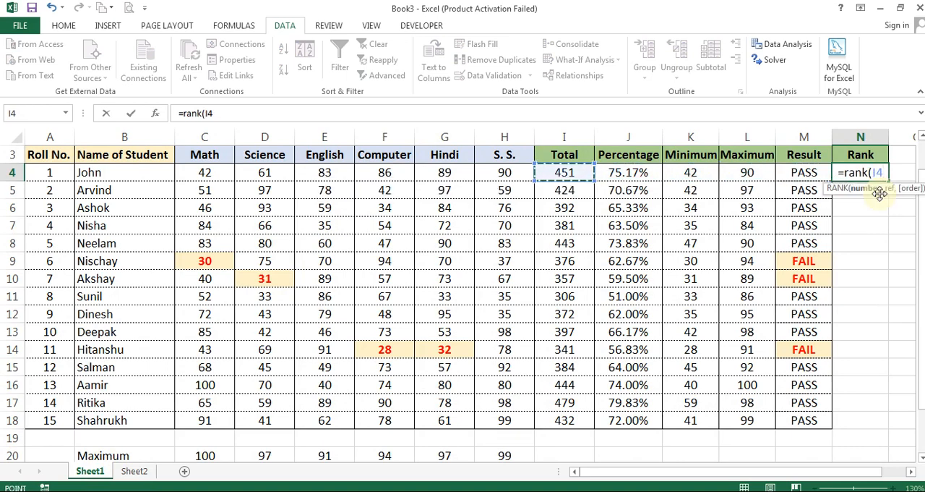
text(,)
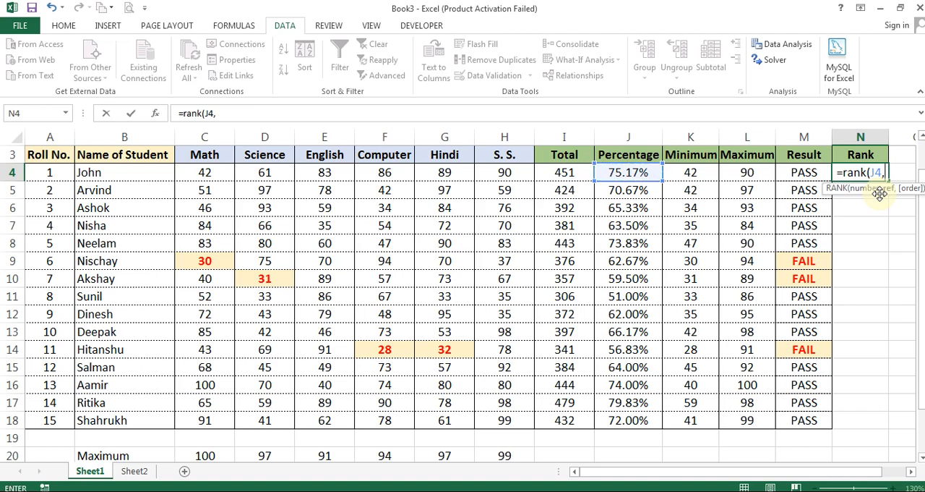
key(Left)
key(Left)
key(Left)
key(Left)
key(ctrl+shift+Down)
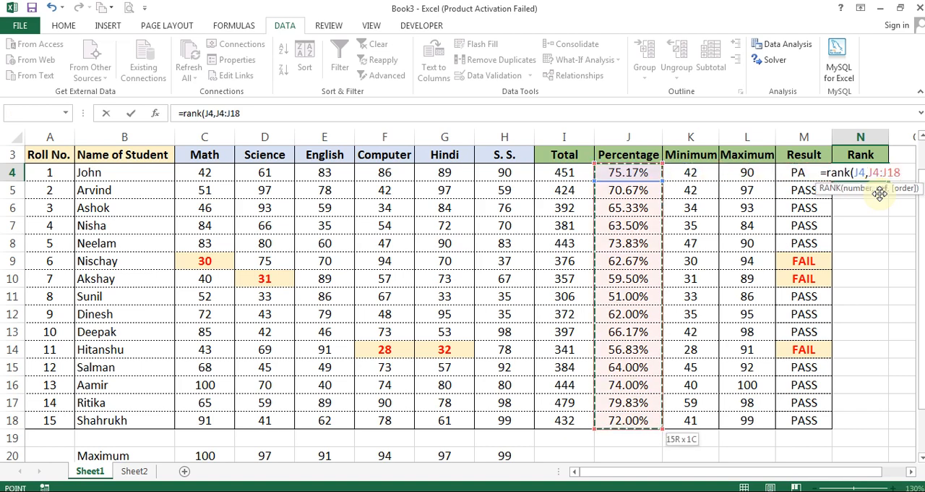
key(F4)
text())
key(ctrl+Return)
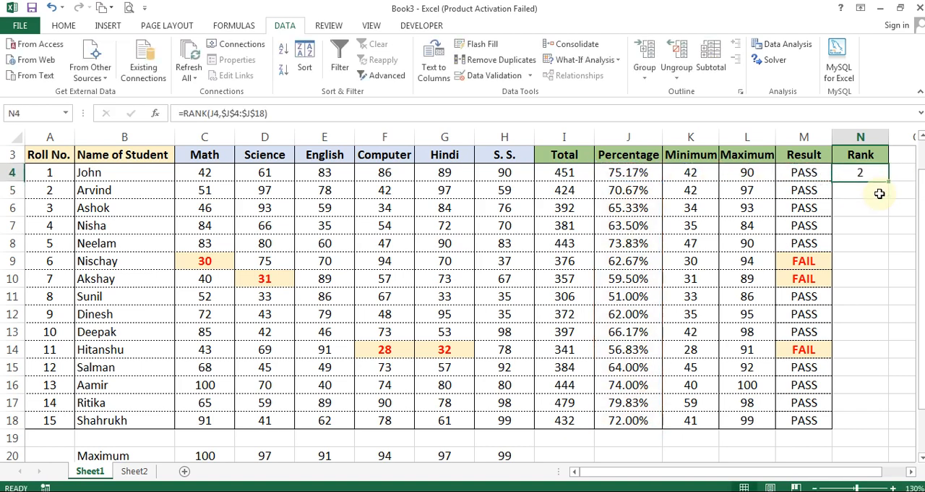
Fill the RANK formula from N4 down to N18 for all students
key(Right)
key(Left)
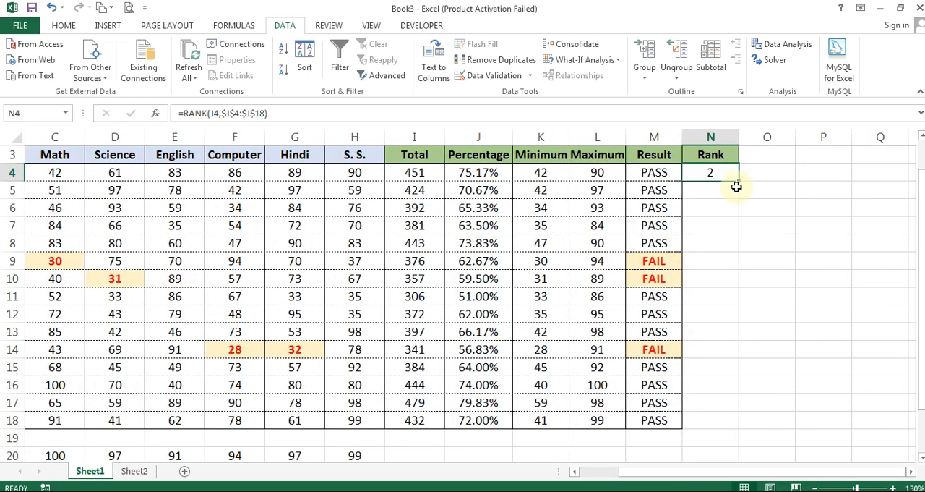
drag(738, 182, 719, 427)
click(777, 208)
click(774, 262)
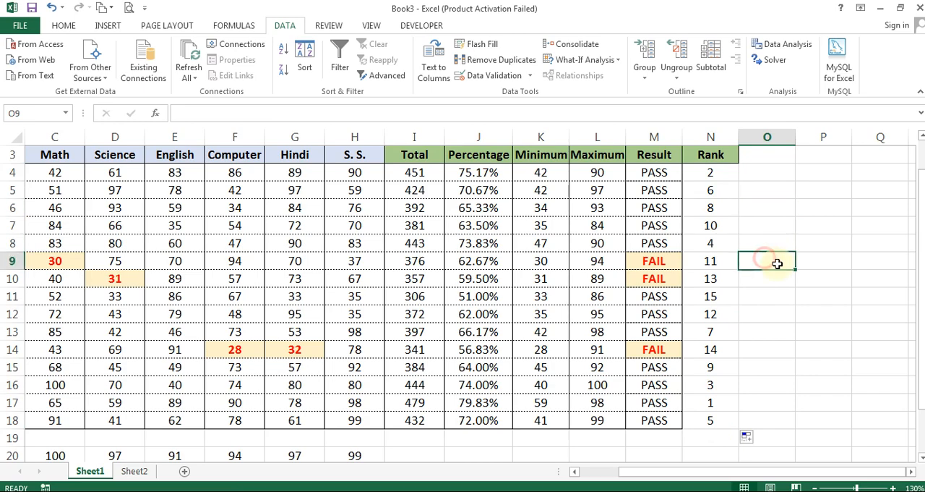
key(Left)
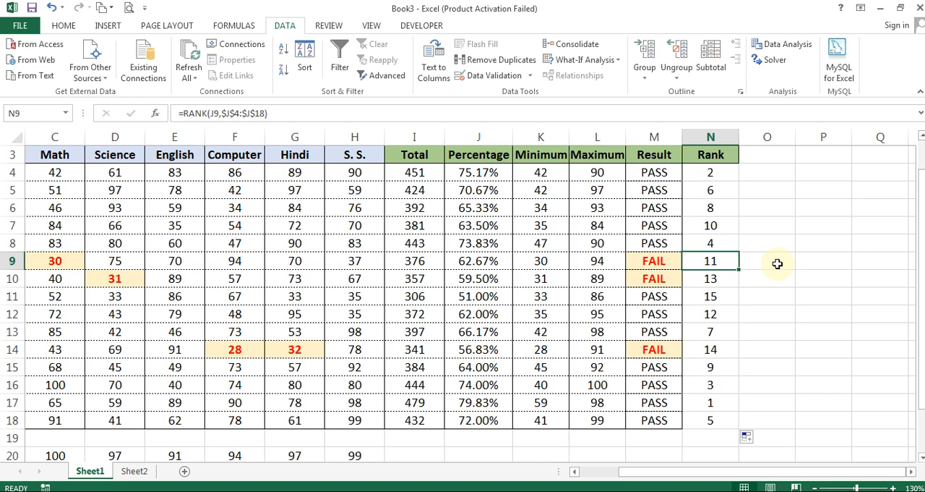
key(ctrl+Up)
key(Down)
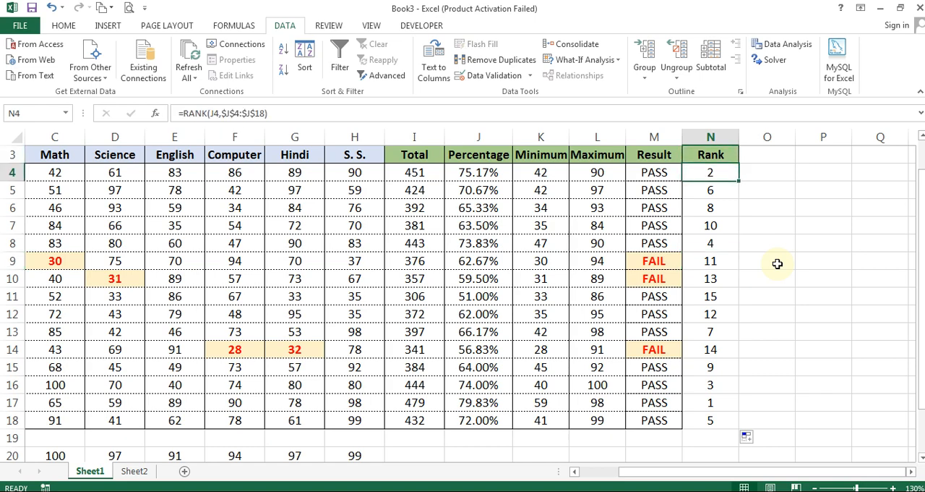
key(F2)
text(if)
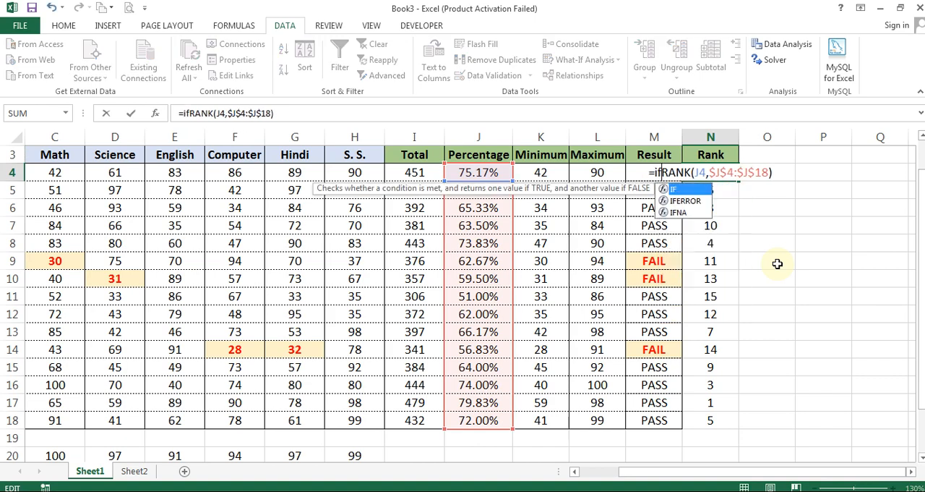
text(()
key(Escape)
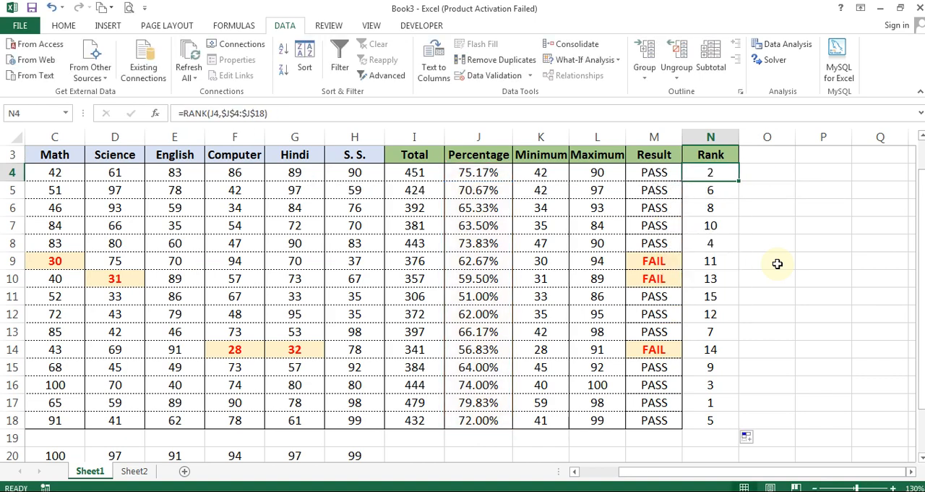
Sort the marksheet by the Rank column, on values, from smallest to largest
click(390, 224)
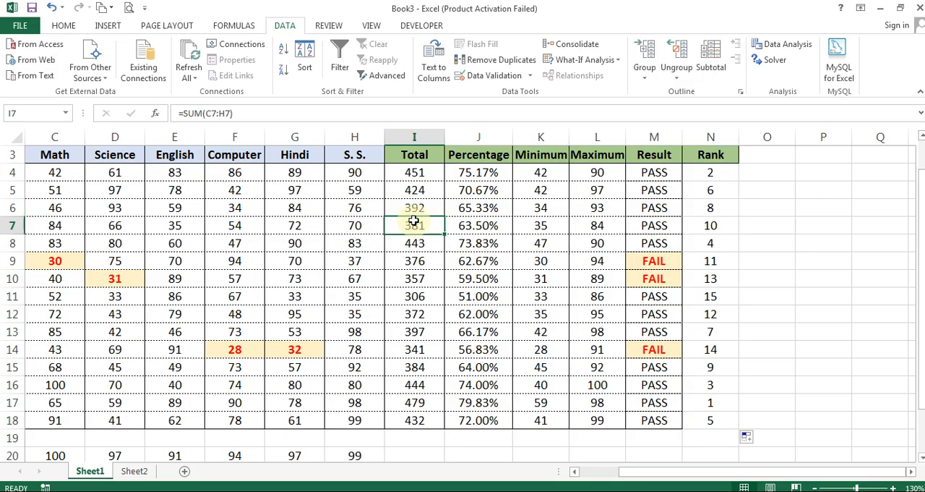
key(ctrl+Home)
scroll(413, 219, down, 2)
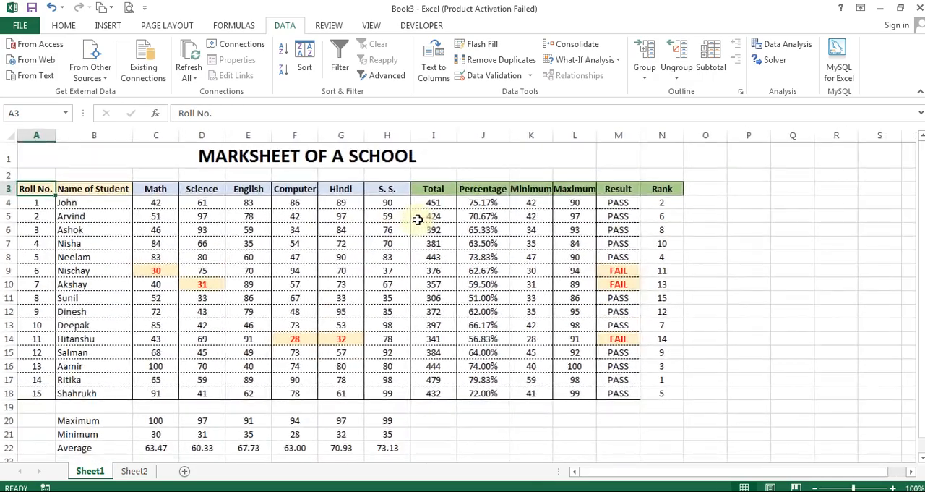
scroll(415, 217, up, 1)
scroll(745, 201, up, 1)
click(764, 214)
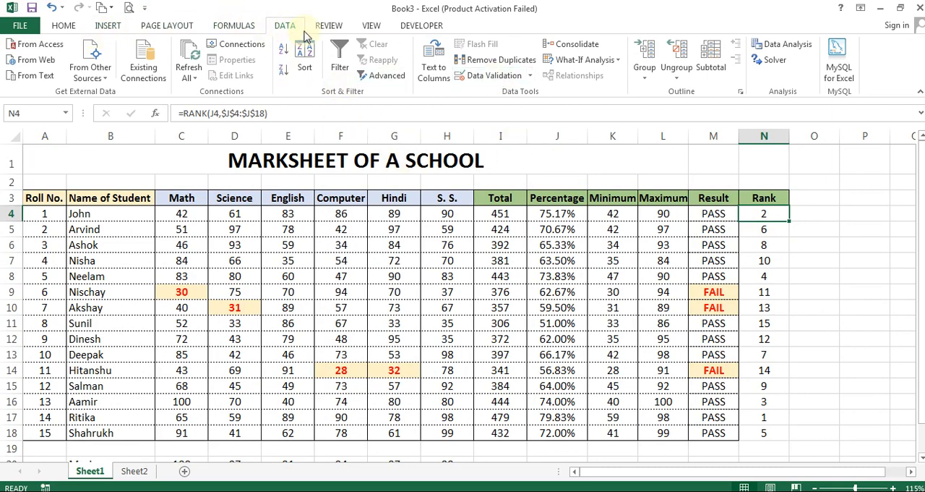
click(304, 57)
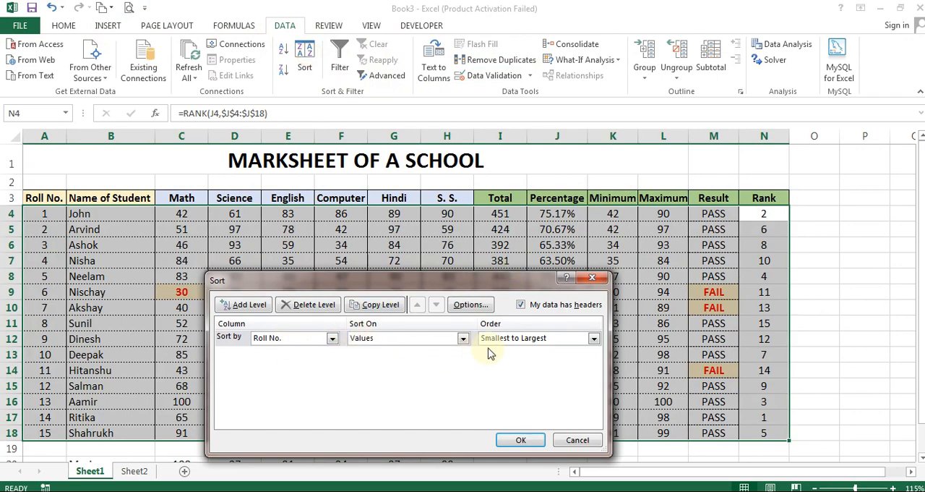
click(511, 339)
click(510, 344)
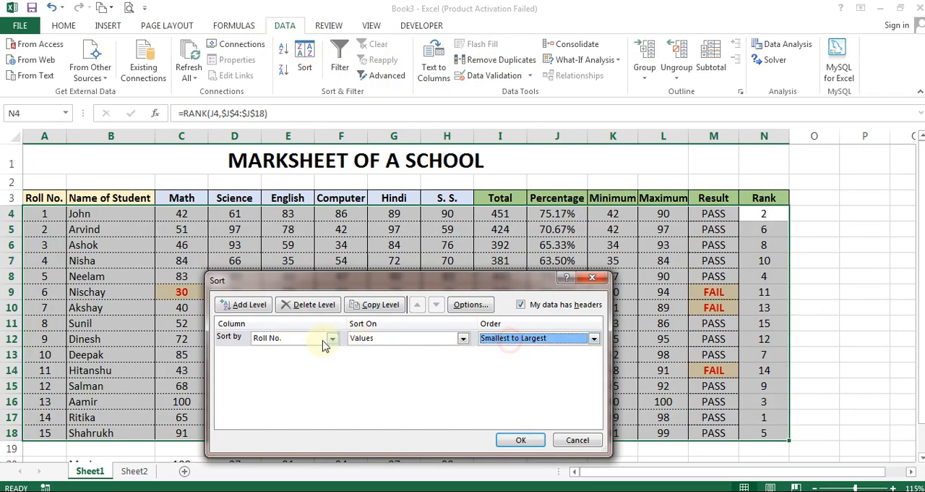
click(286, 339)
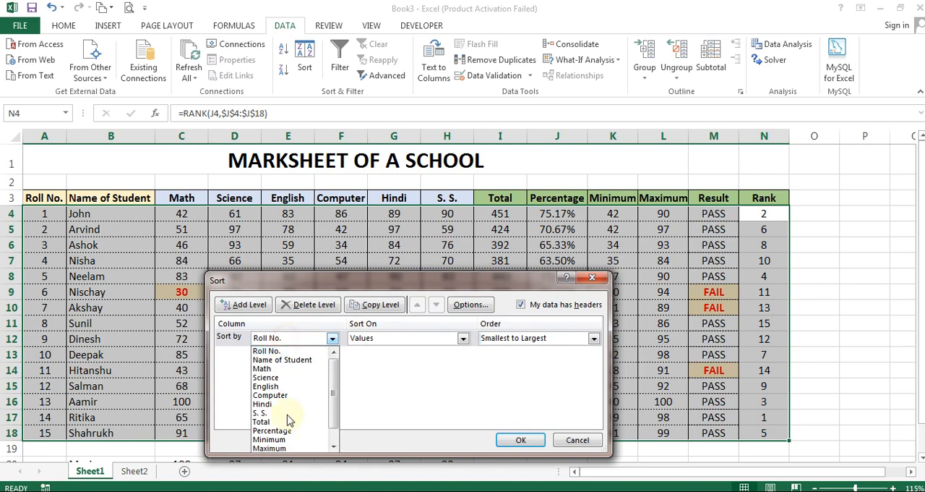
scroll(290, 434, down, 1)
click(293, 445)
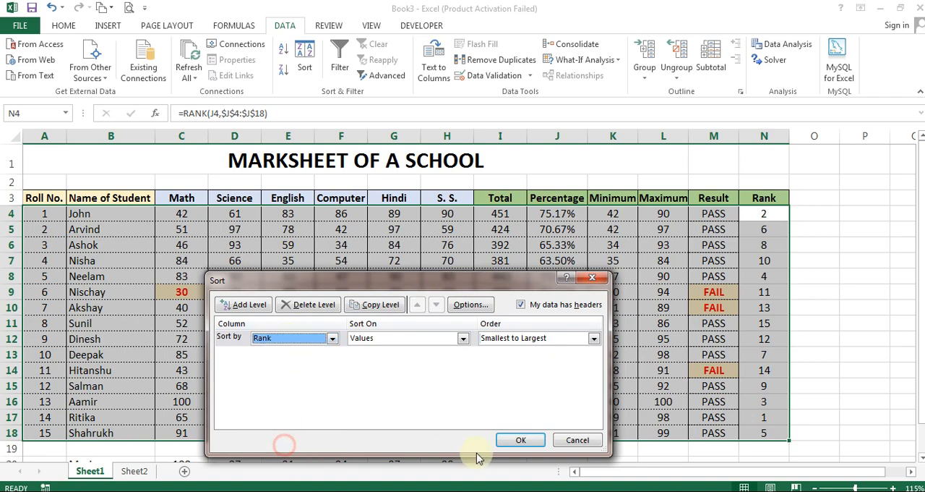
click(517, 442)
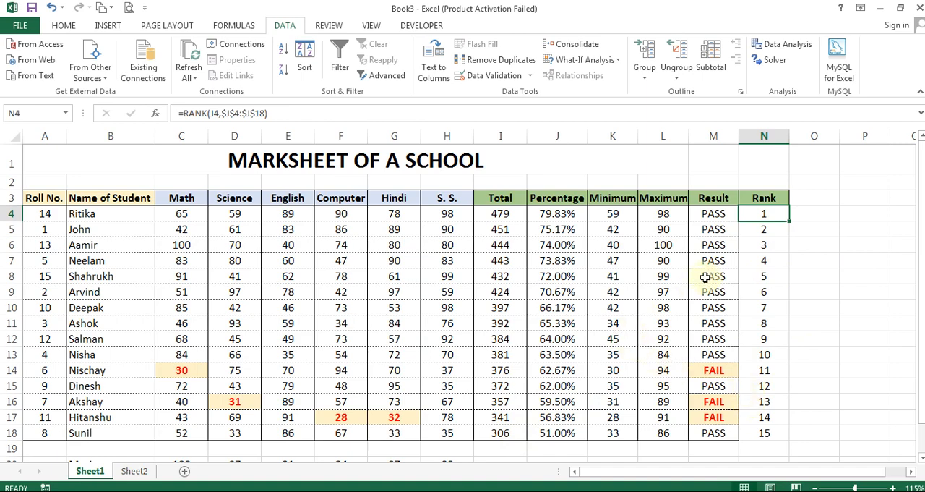
Change the Rank formula in N4 to =IF(M4="PASS",RANK(J4,$J$4:$J$18),"-") so only passing students are ranked
click(716, 369)
click(765, 369)
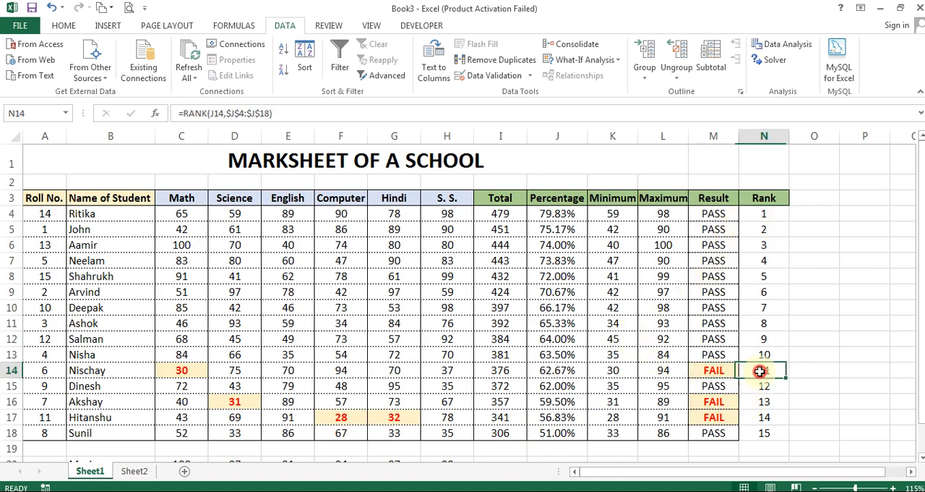
click(764, 213)
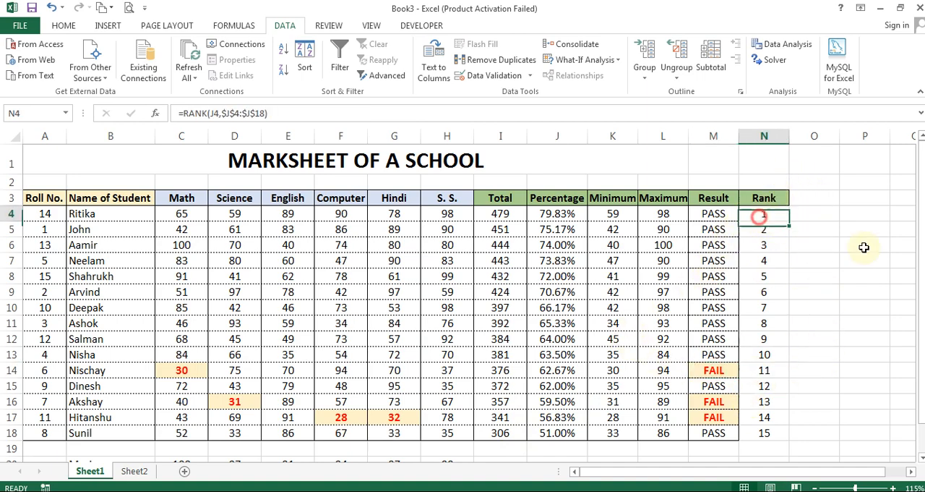
key(F2)
click(715, 213)
text(if)
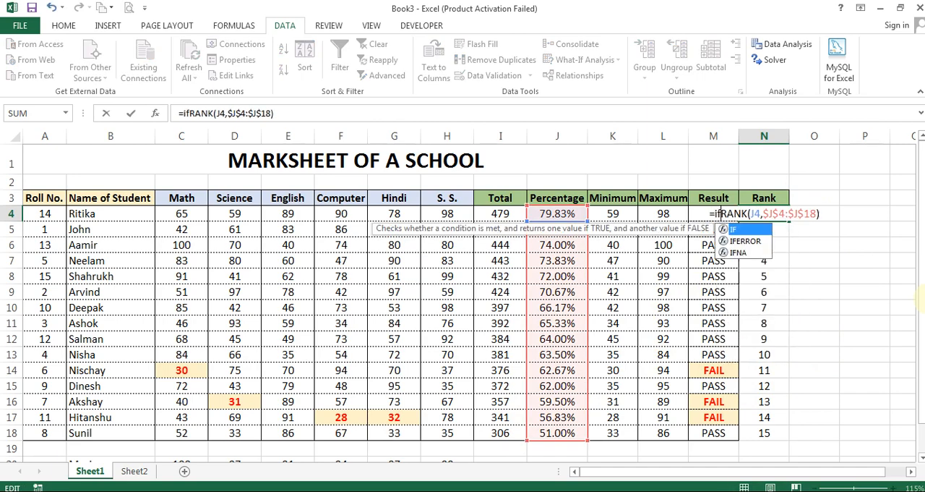
text(()
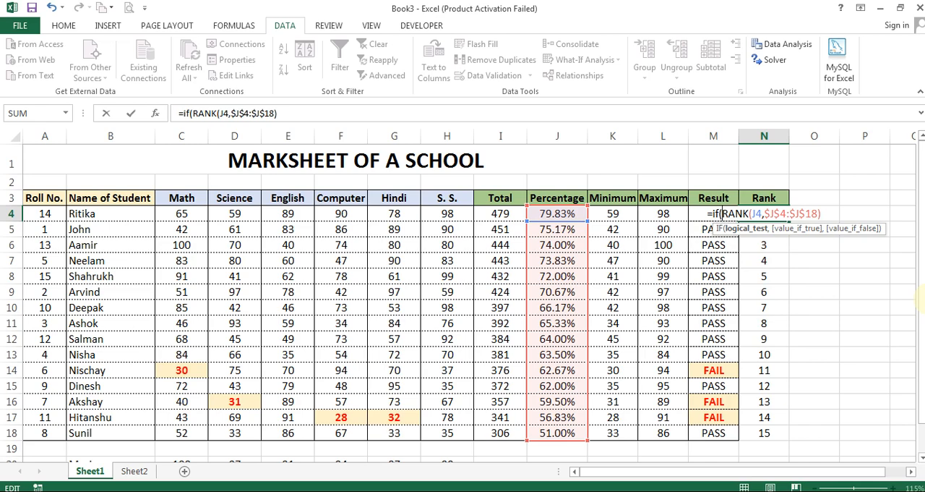
key(Left)
key(Right)
key(F2)
key(Left)
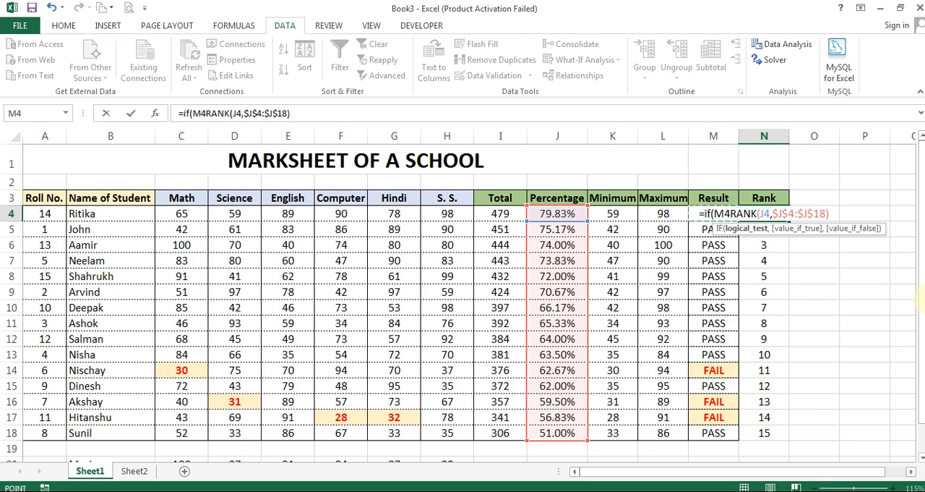
text(="PASS)
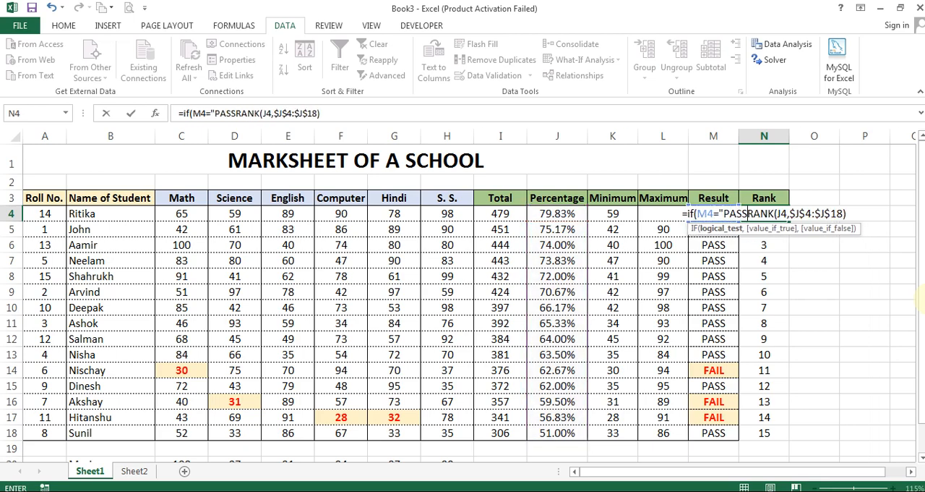
text(",)
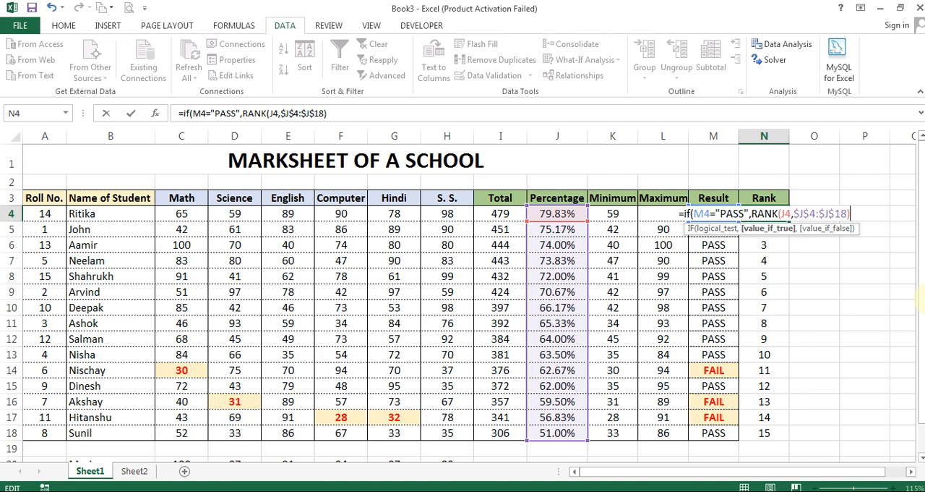
text(,)
text("-"))
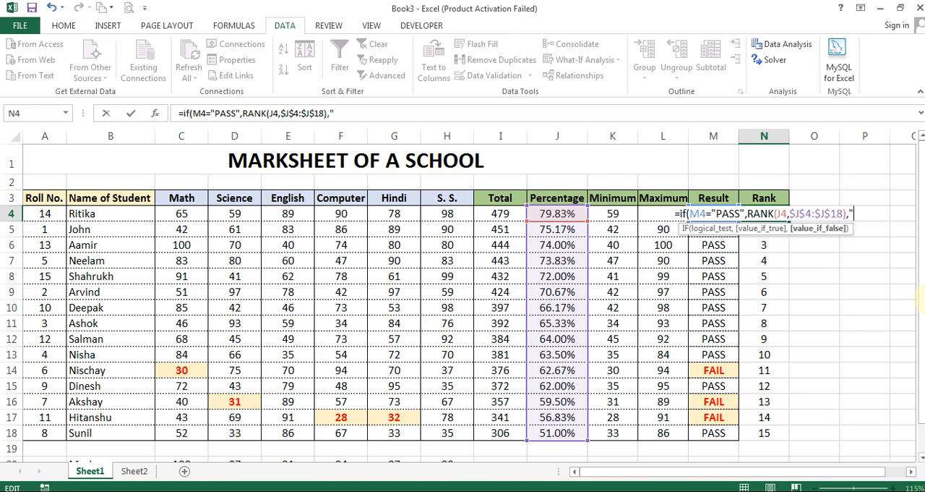
key(ctrl+Return)
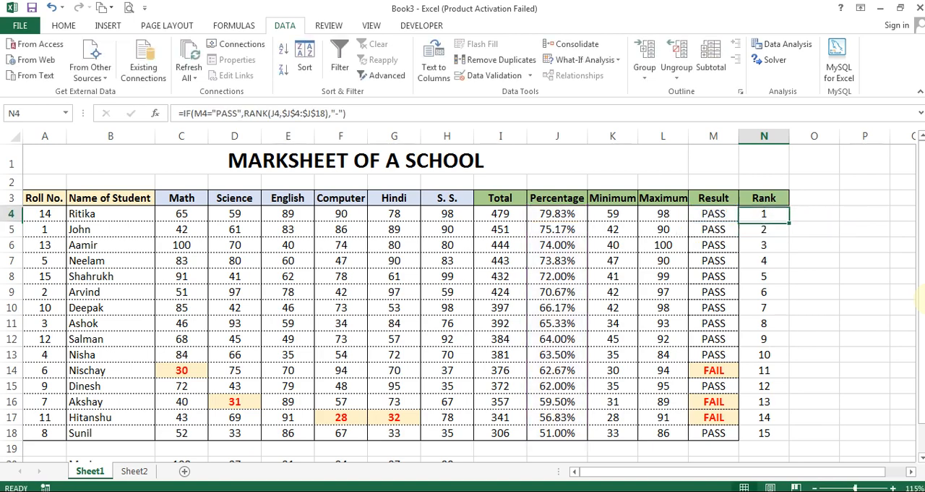
Review the IF and RANK formula in N4 and the cells it references
key(F2)
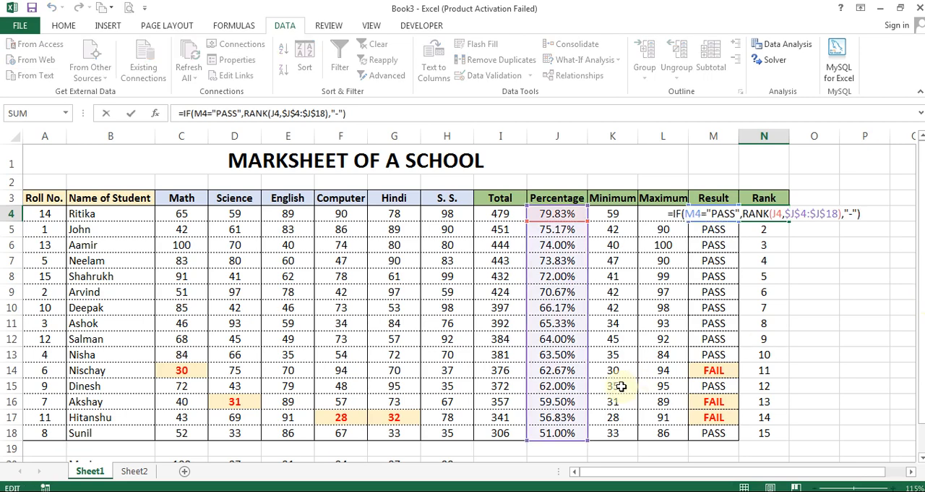
key(Escape)
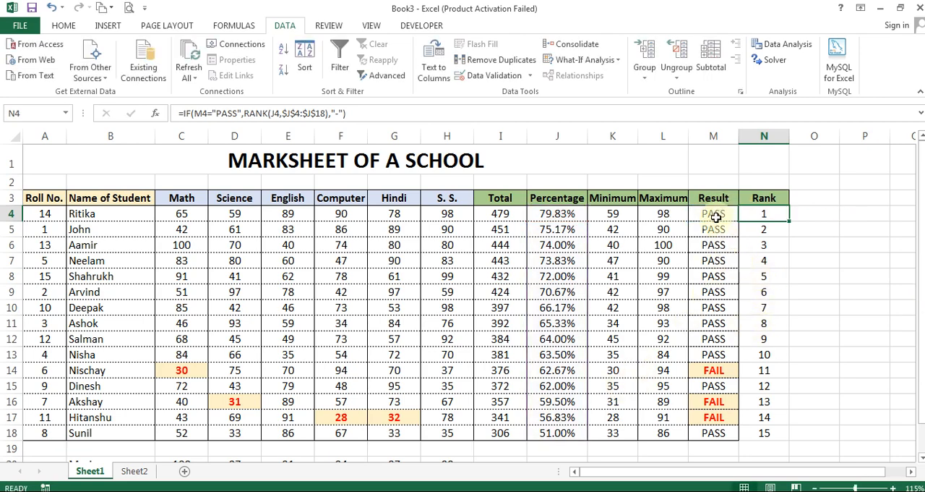
double_click(765, 212)
key(Escape)
double_click(765, 211)
key(Escape)
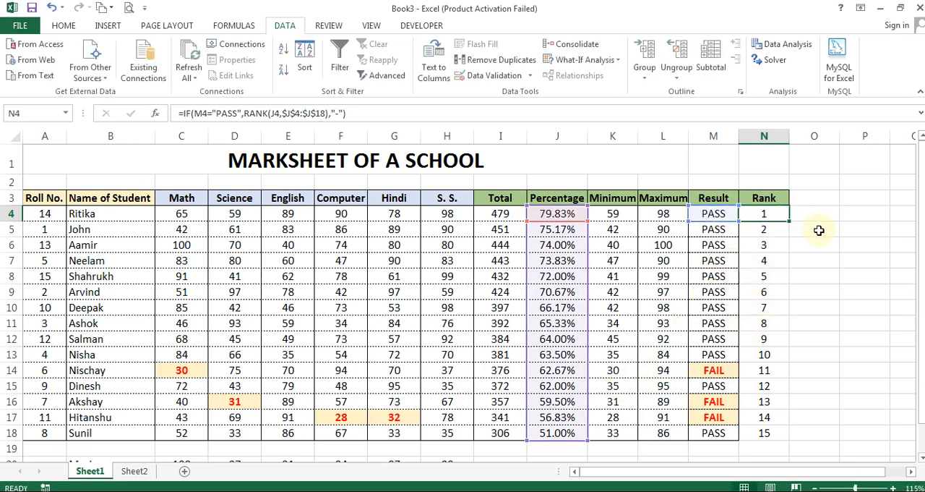
Fill the IF and RANK formula from N4 down to N18 for all students
mouse_move(789, 221)
mouse_down()
mouse_move(785, 437)
mouse_move(776, 217)
mouse_up()
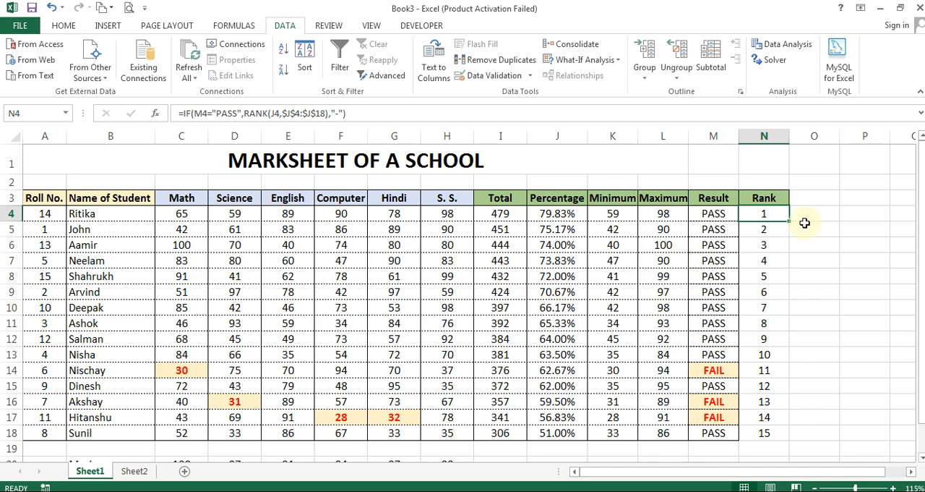
drag(790, 223, 789, 443)
click(836, 250)
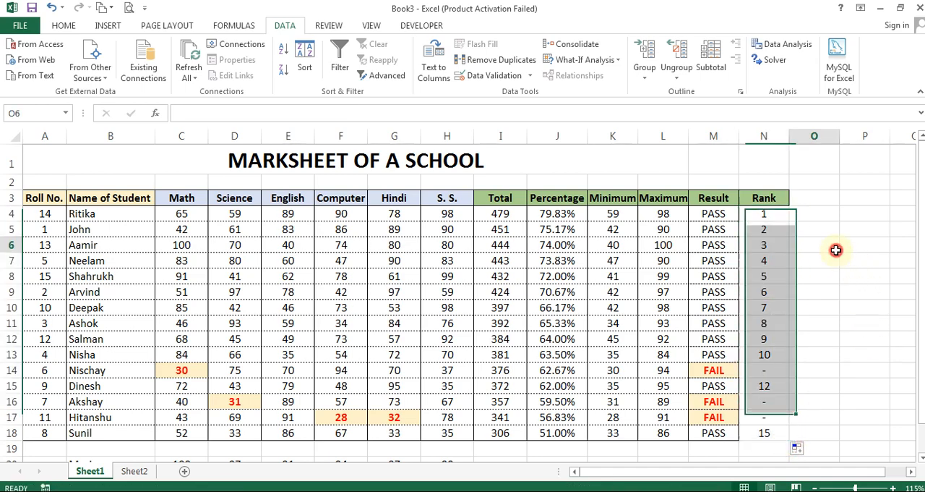
Examine the Rank formulas of the failed students in N14, N16 and N17 and of the passing student in N15
click(761, 371)
click(766, 404)
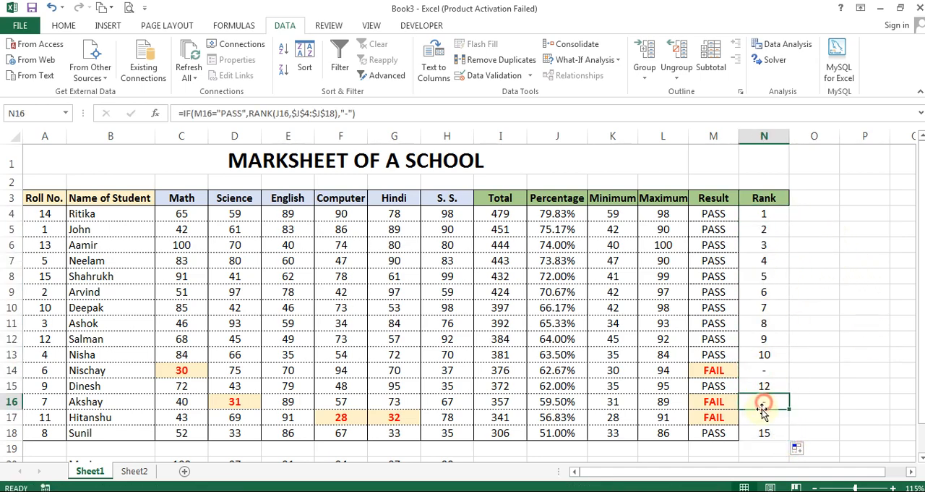
click(763, 417)
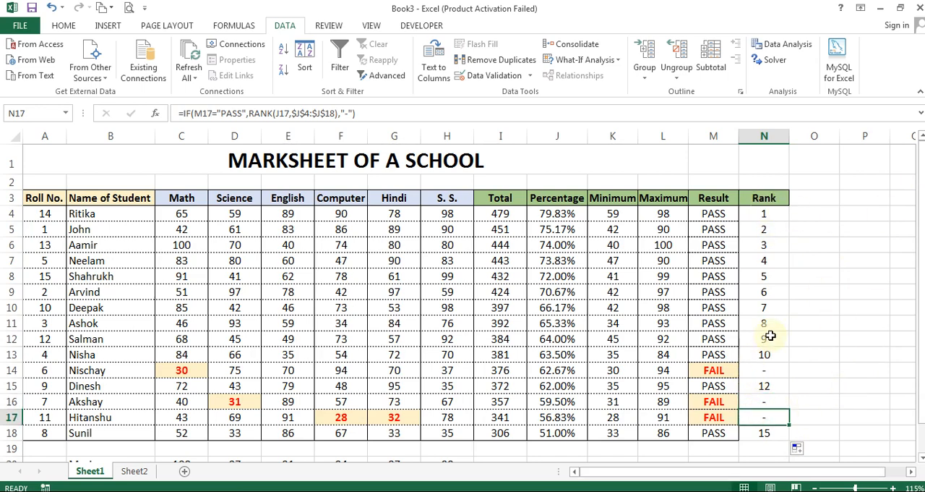
key(F2)
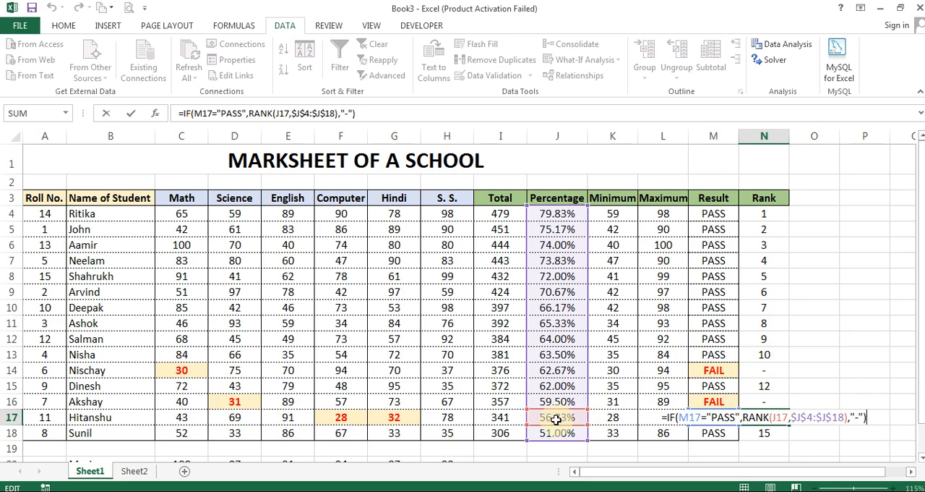
key(ctrl+Return)
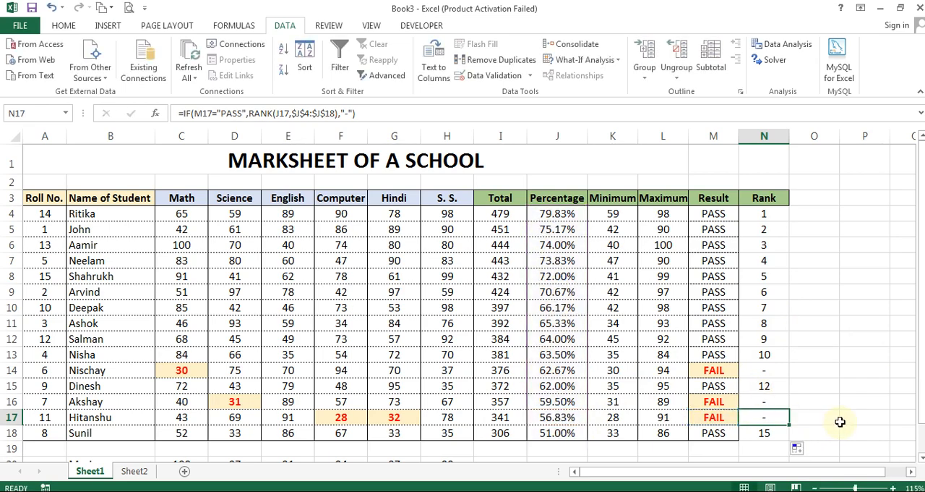
double_click(765, 371)
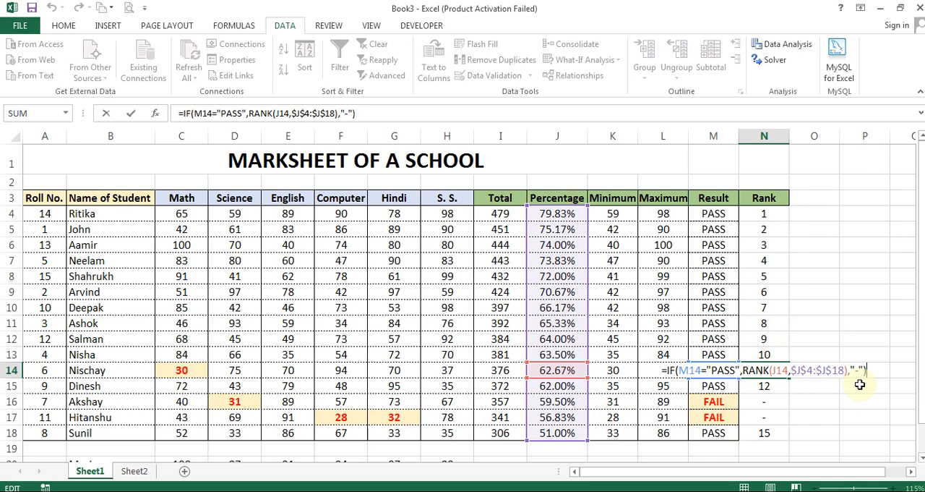
key(ctrl+Return)
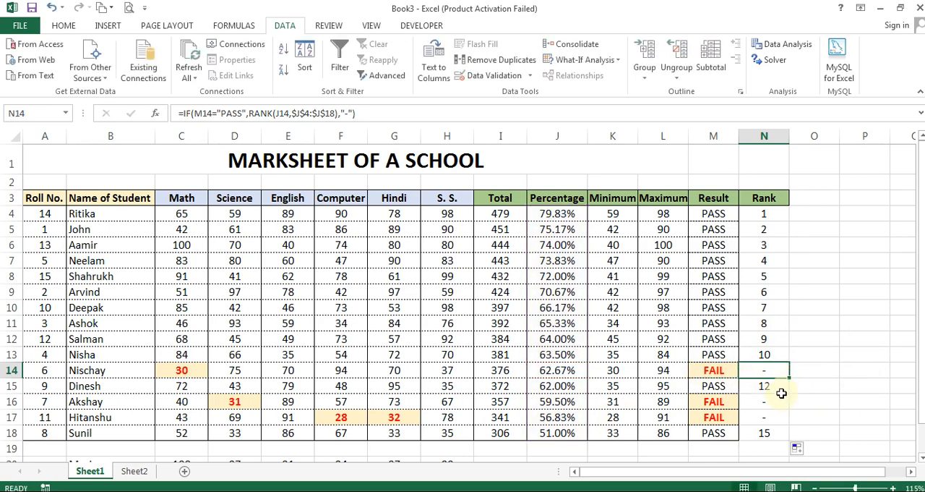
click(764, 386)
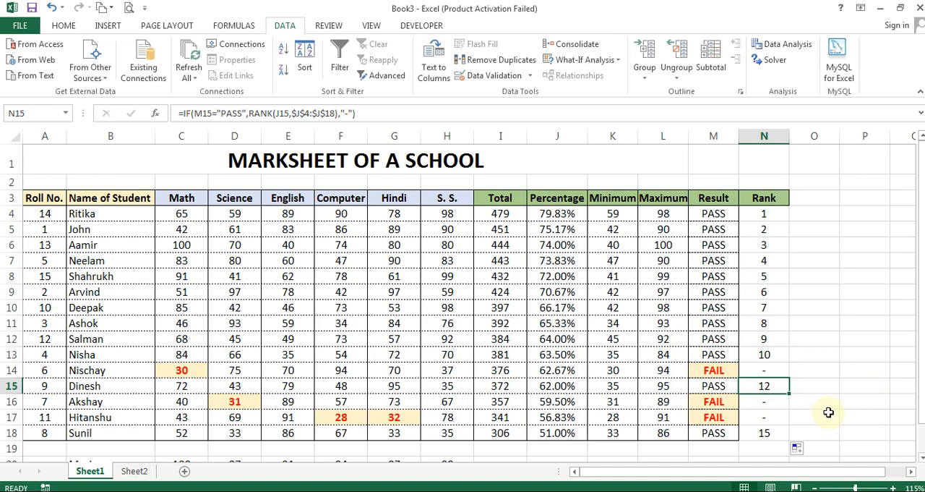
key(F2)
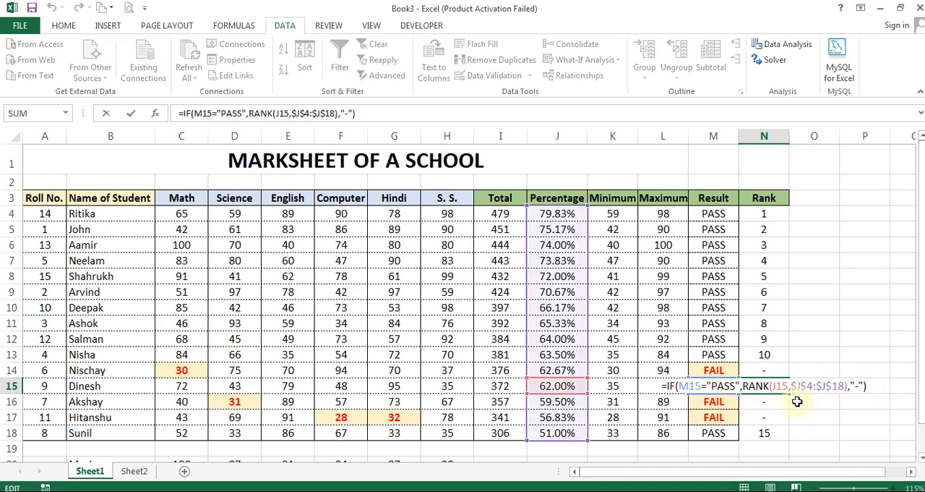
key(Escape)
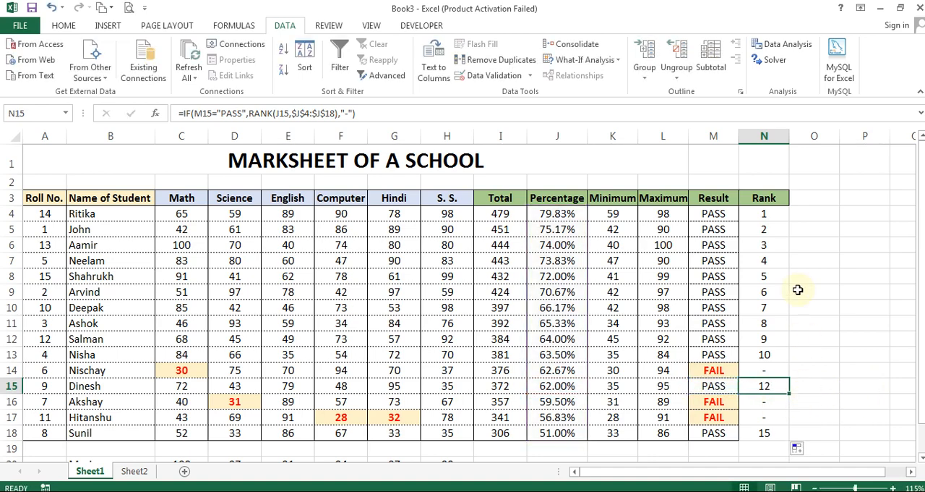
Copy the Rank header from N3 into O3 to start a second rank column
click(813, 201)
key(ctrl+r)
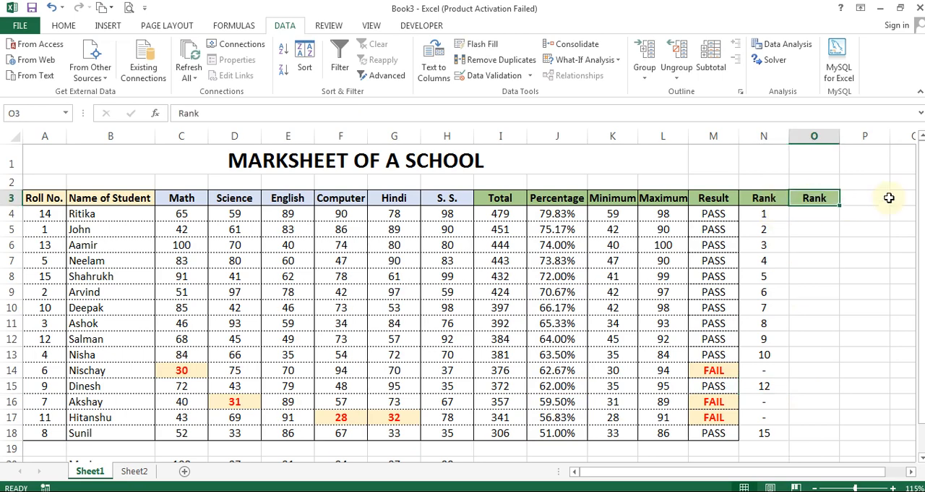
key(Down)
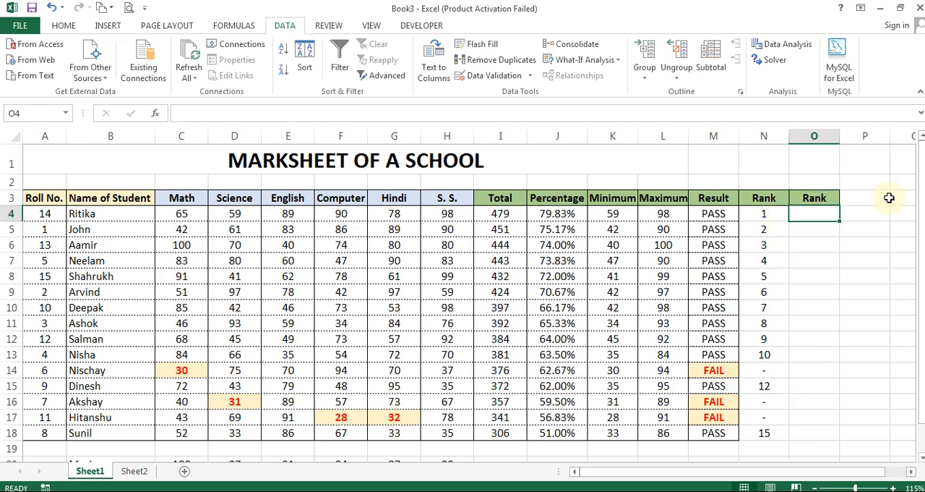
Enter =RANK(N4,N4:N18,1) in O4 to rank the existing ranks in ascending order
text(=rank)
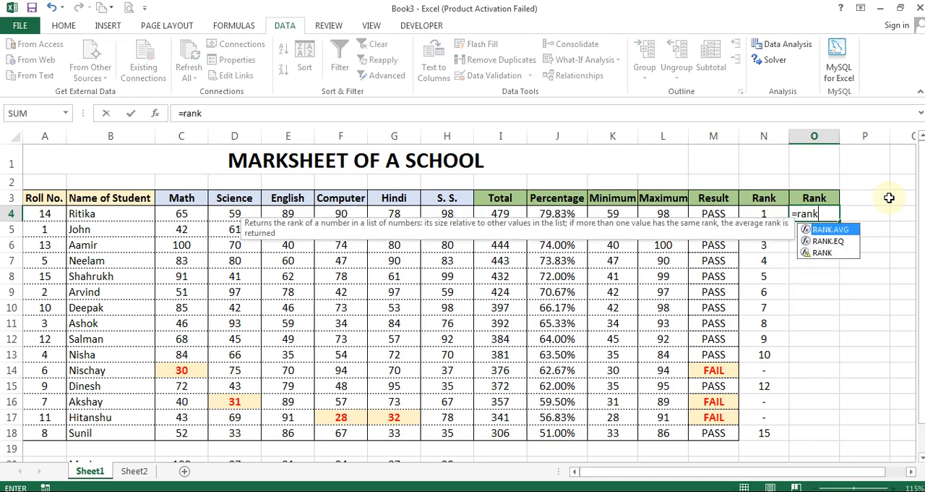
text(()
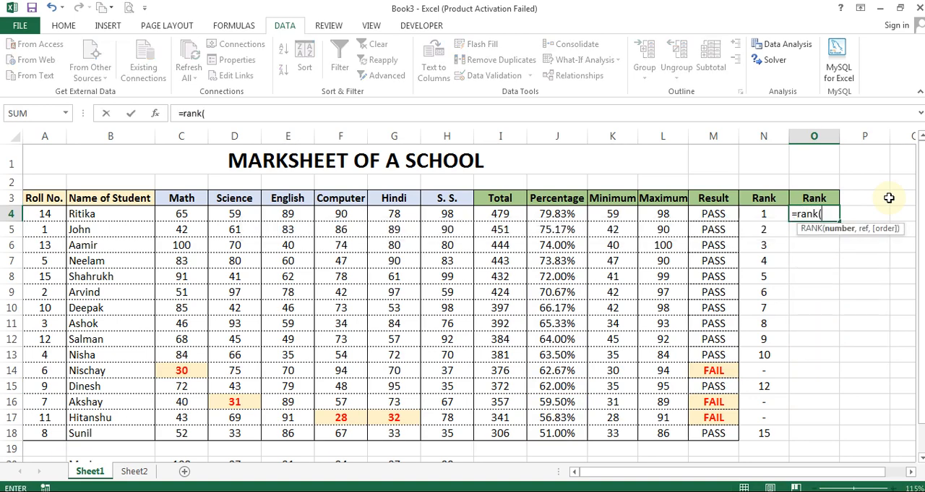
key(Left)
text(,)
key(Left)
key(ctrl+shift+Down)
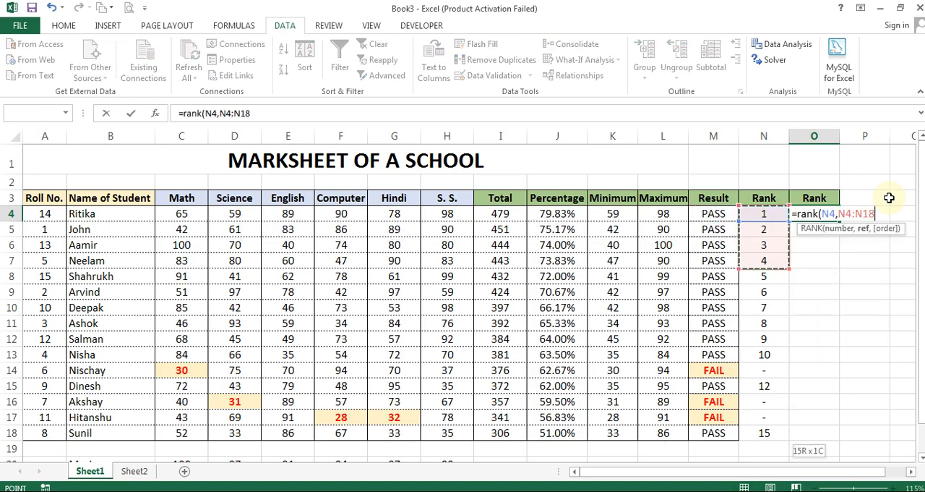
text(,)
key(Down)
key(Tab)
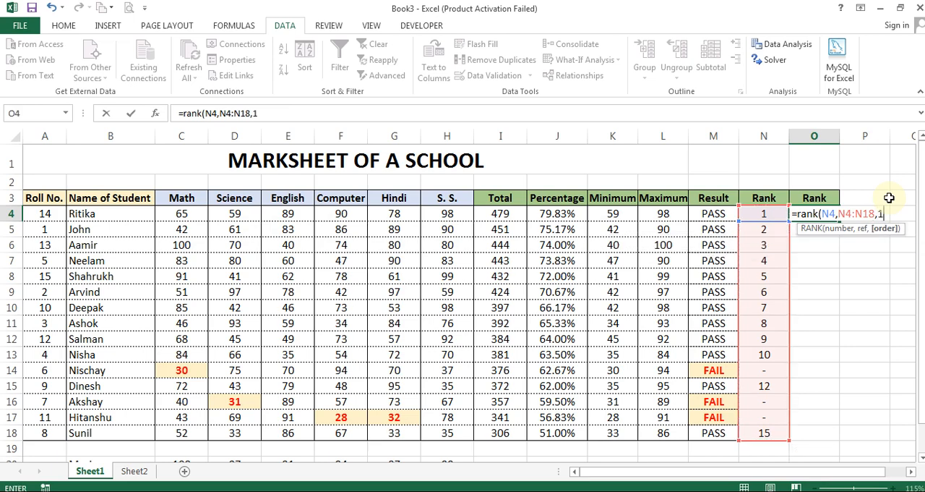
key(Return)
key(Up)
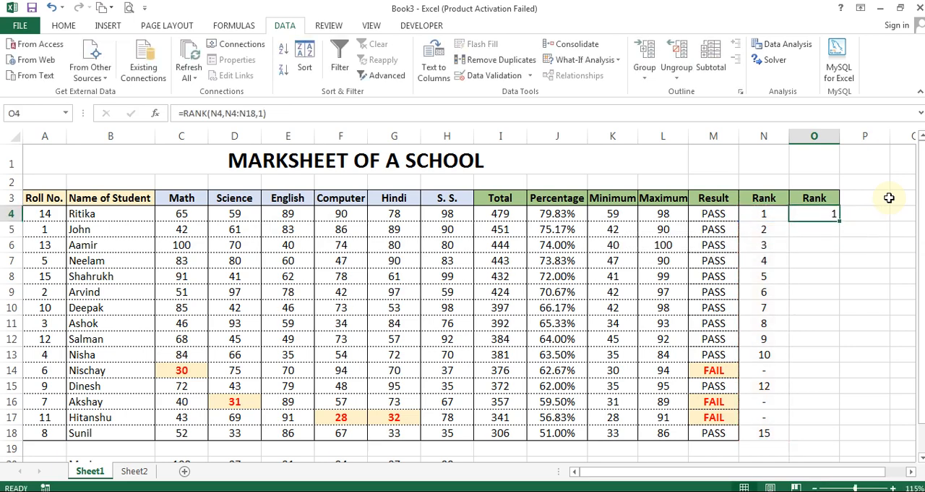
Make the reference range in O4's RANK formula absolute as $N$4:$N$18
key(F2)
key(ctrl+shift+Right)
key(ctrl+shift+Right)
key(shift+Left)
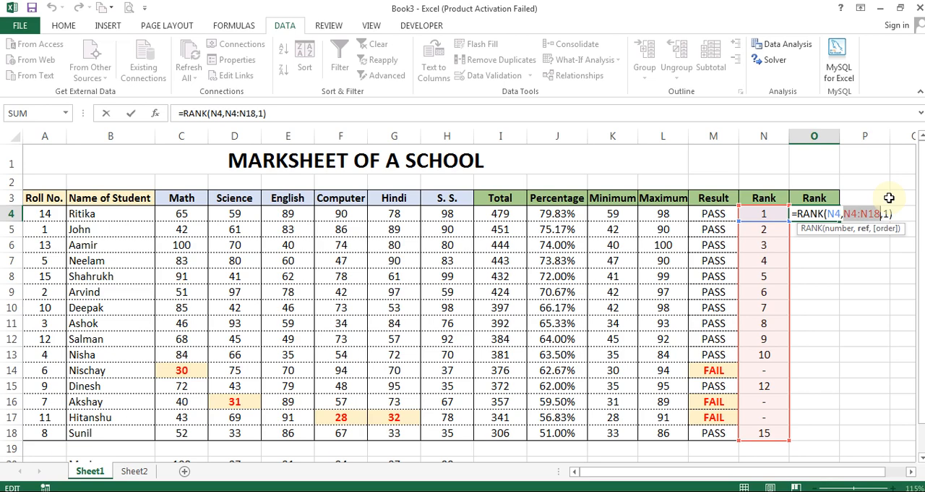
key(F4)
key(Return)
key(Up)
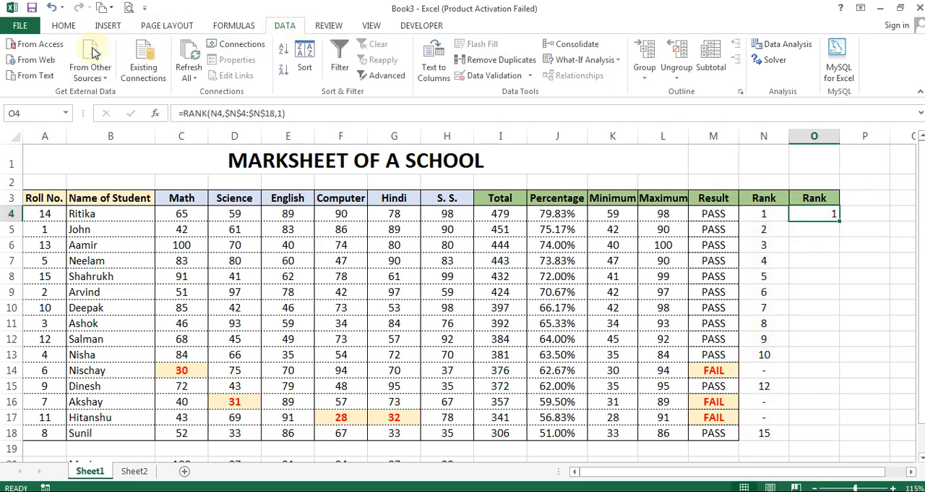
Center the contents of O4 horizontally and fill its RANK formula down to O18
click(62, 26)
click(273, 70)
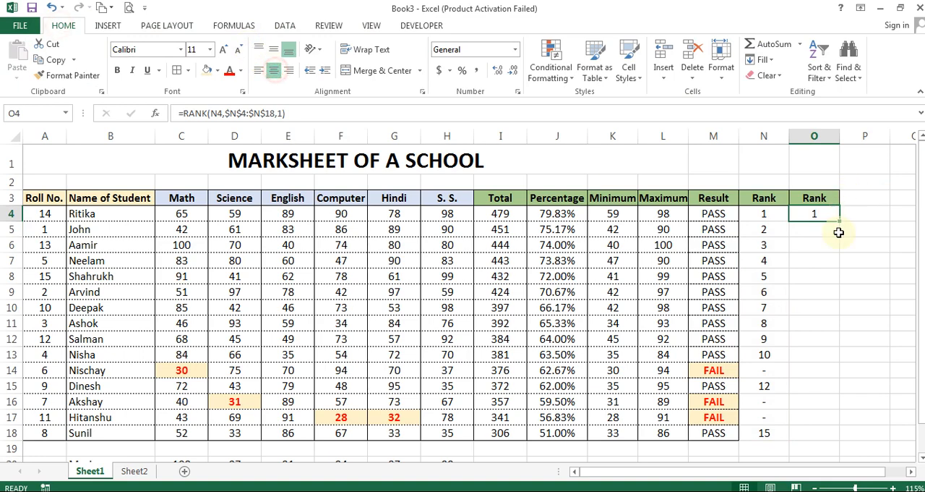
drag(840, 222, 824, 441)
click(876, 273)
click(827, 369)
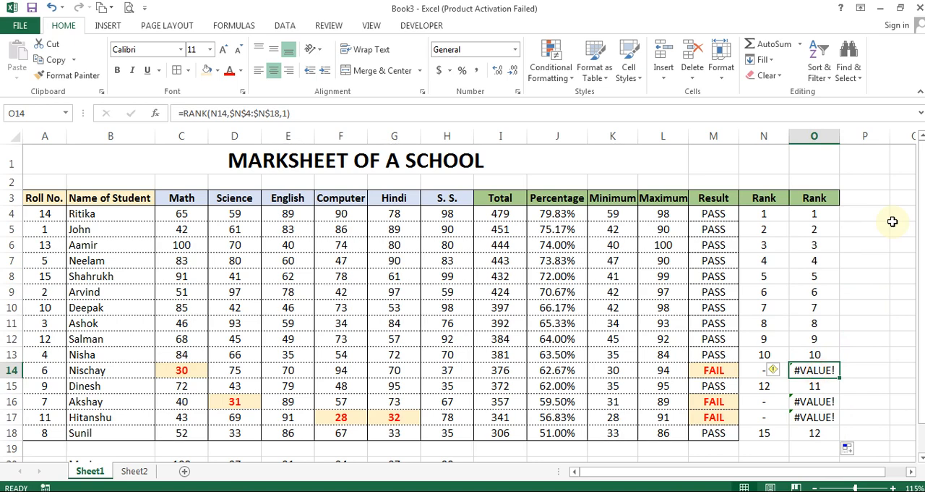
Replace the "-" result for failed students in N4's IF formula with 0
key(Left)
key(Up)
key(Up)
key(Up)
key(Up)
key(Up)
key(Up)
key(Up)
key(Up)
key(Up)
key(Up)
key(F2)
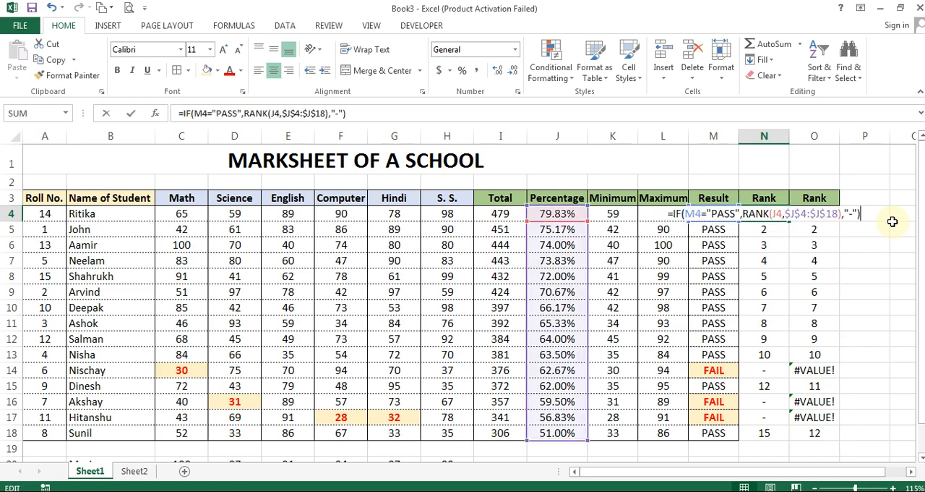
key(Left)
key(Left)
key(Left)
key(Left)
key(Delete)
key(Delete)
key(Delete)
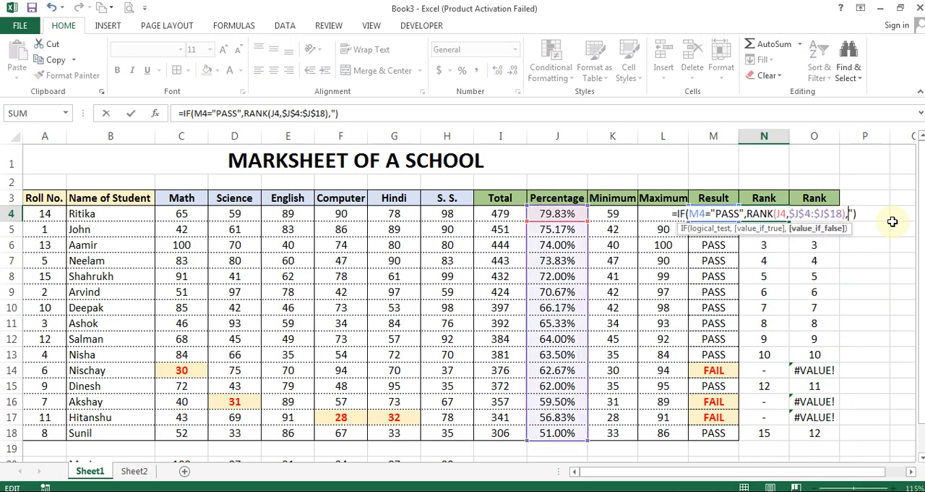
text(0)
key(Return)
key(Up)
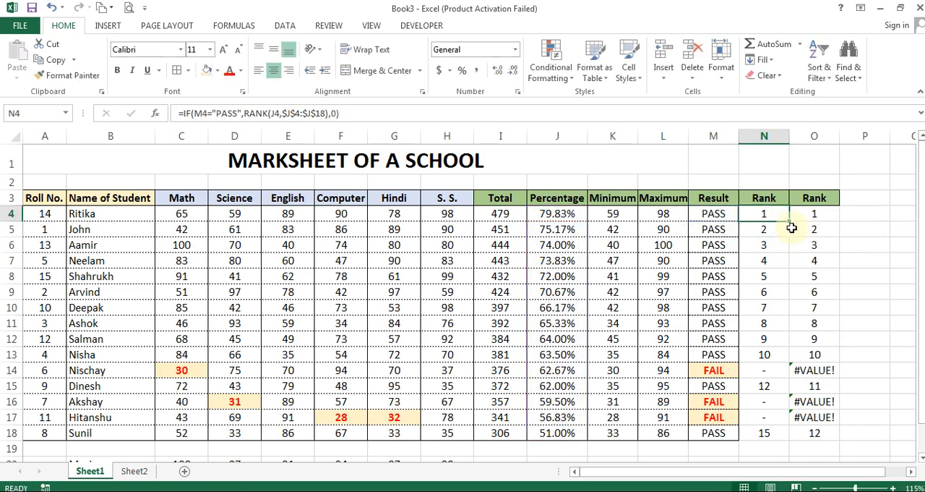
Fill N4's formula down to N18 and check the second-column ranks in O14, O16 and O17
drag(790, 220, 793, 441)
click(863, 291)
click(815, 370)
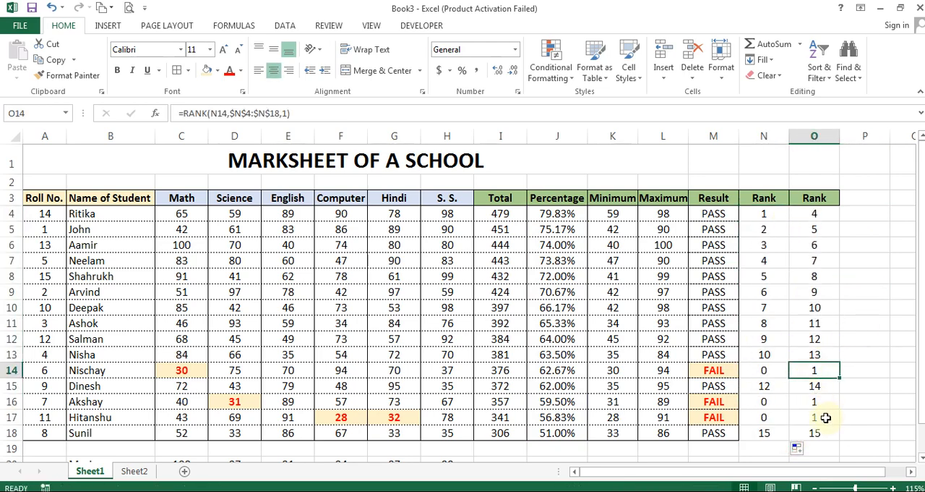
click(813, 402)
click(814, 417)
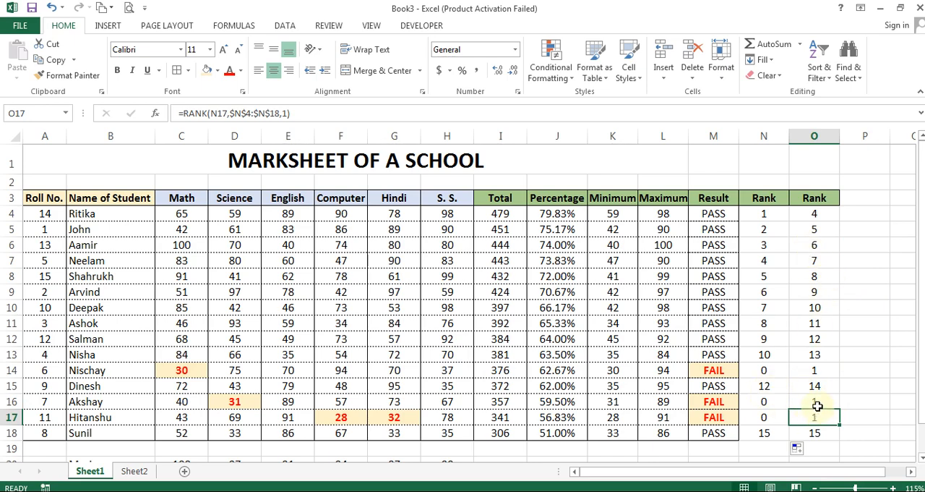
Undo filling the 0-returning formula down the first Rank column
key(ctrl+z)
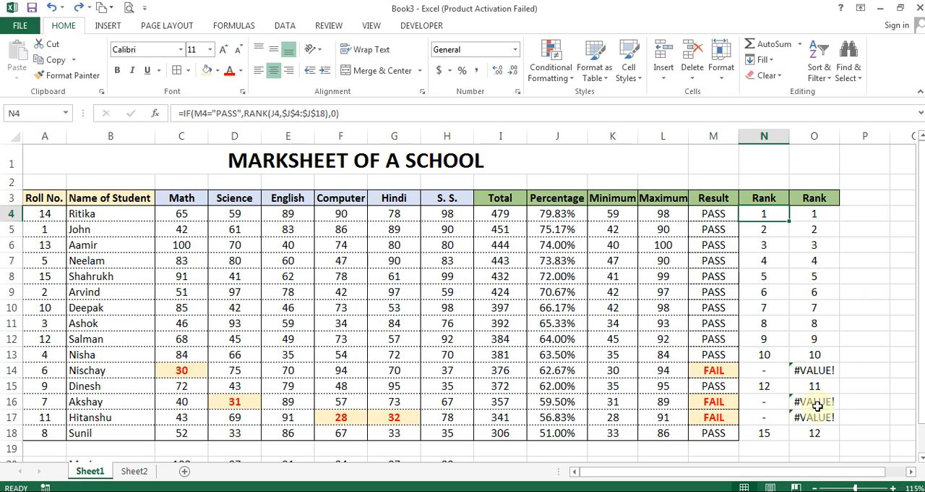
key(F2)
key(Return)
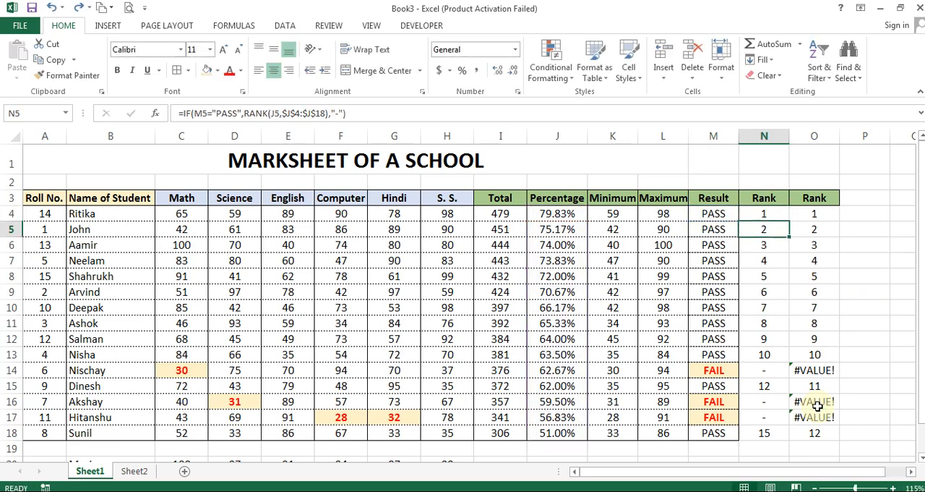
Wrap O4's RANK formula in an IF that tests N4>0, with the rank as the true result
key(Up)
key(Right)
key(ctrl+Down)
key(Up)
key(Up)
key(Up)
key(Up)
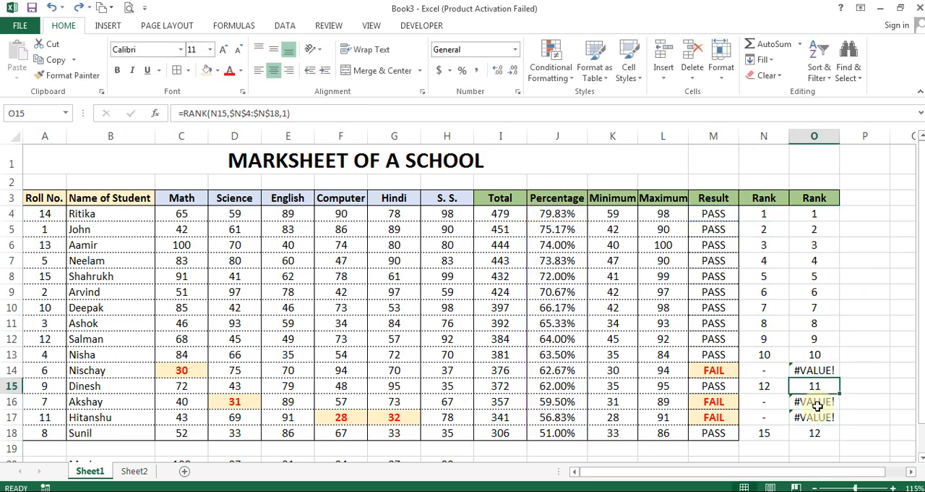
key(ctrl+Up)
key(Down)
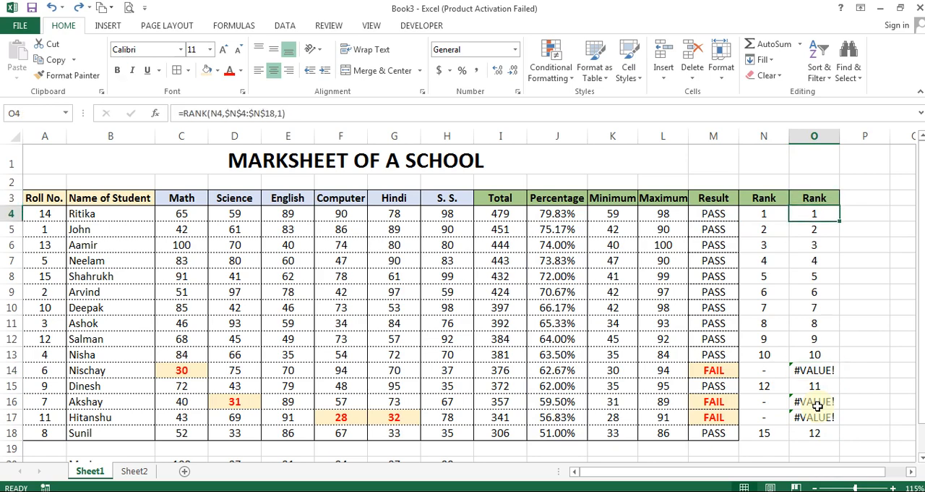
key(F2)
key(Left)
key(Left)
key(Left)
key(Left)
key(Left)
key(Left)
key(Left)
key(Left)
key(Left)
key(Left)
key(Left)
key(Left)
key(Left)
key(Left)
key(Left)
key(Left)
key(Left)
key(Left)
key(Left)
key(Left)
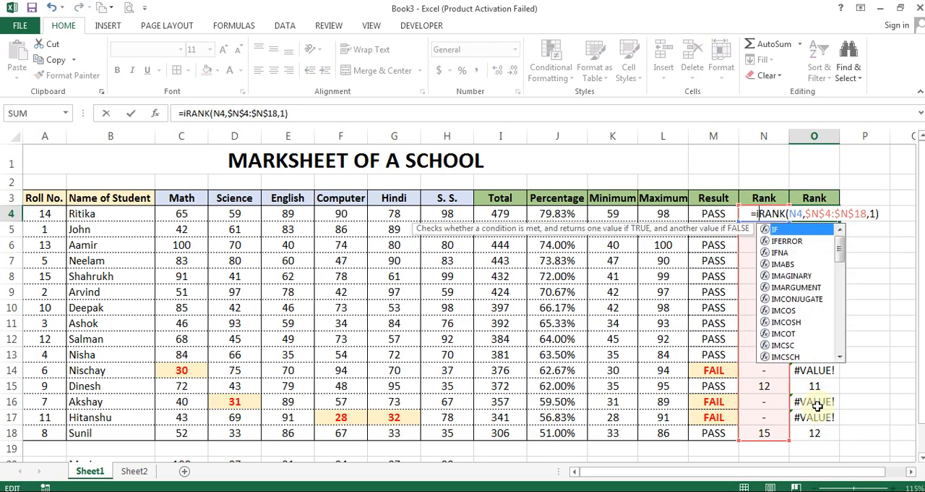
text(if)
text(()
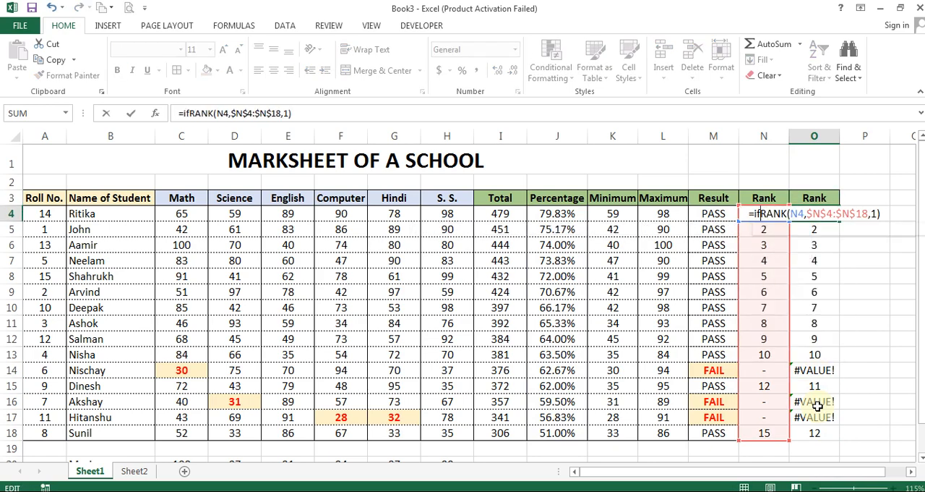
key(F2)
key(Left)
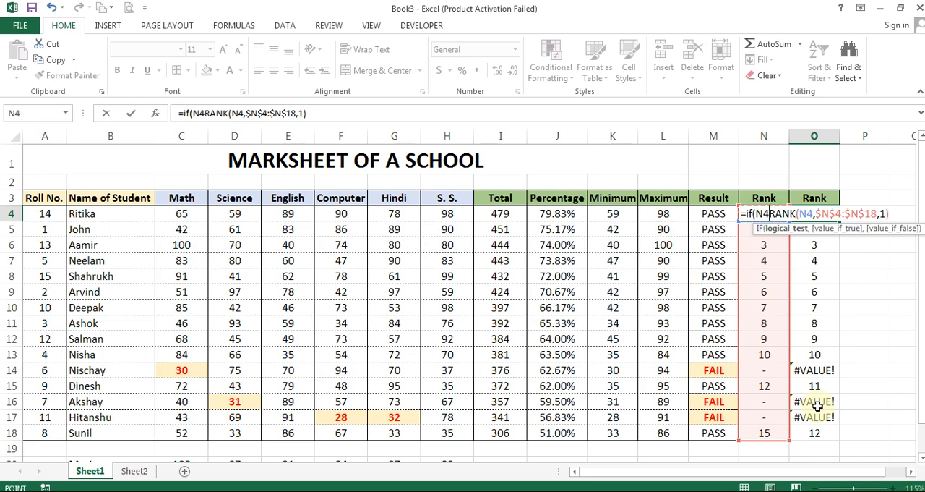
text(>0,)
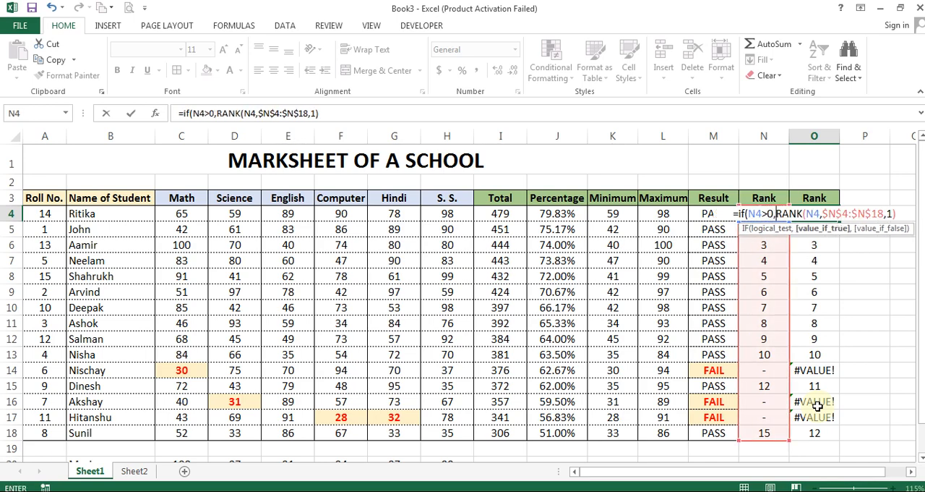
text(,)
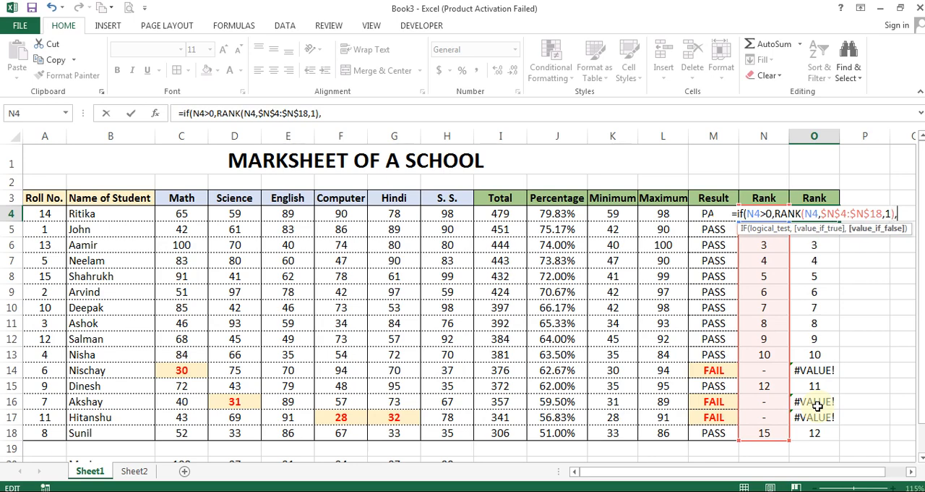
text("-"))
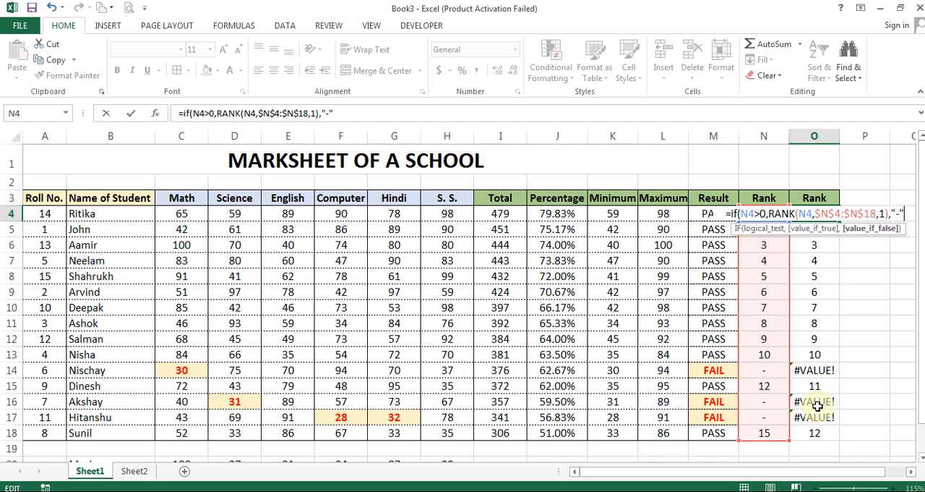
Add "-" as the false result of O4's IF formula and fill it down to O18
key(Tab)
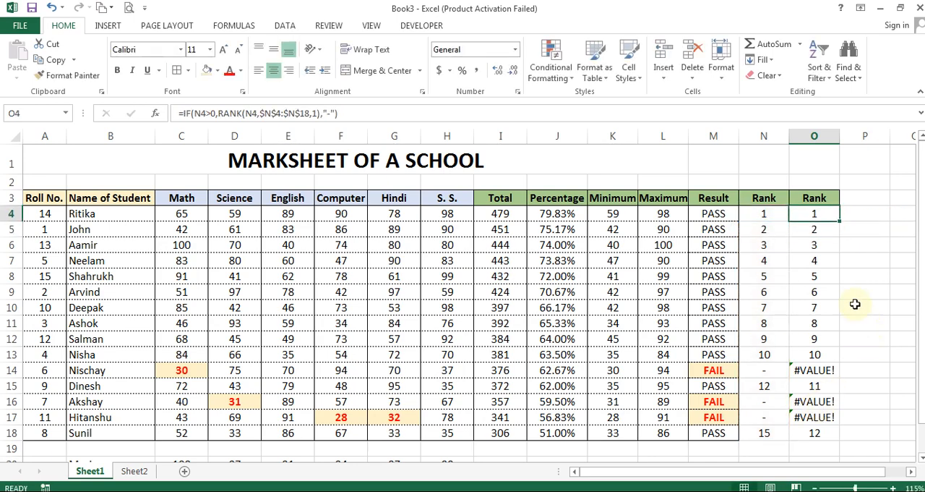
drag(840, 222, 845, 439)
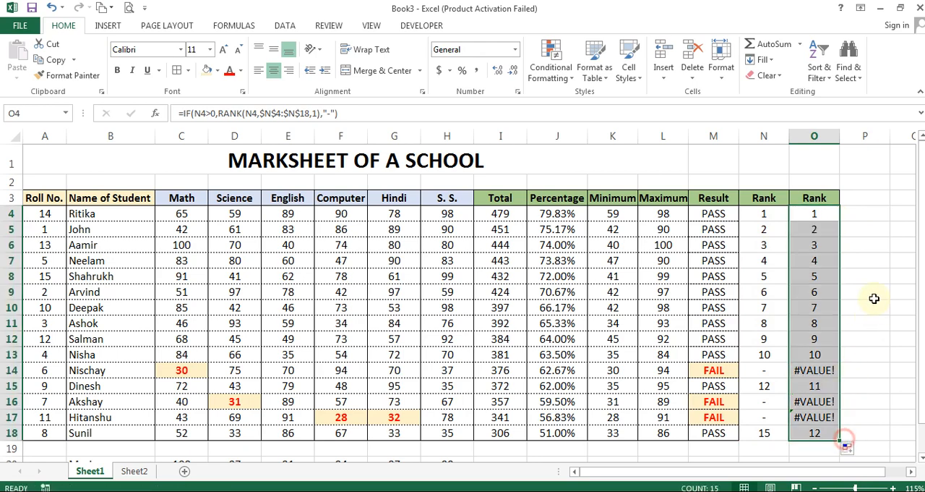
click(771, 373)
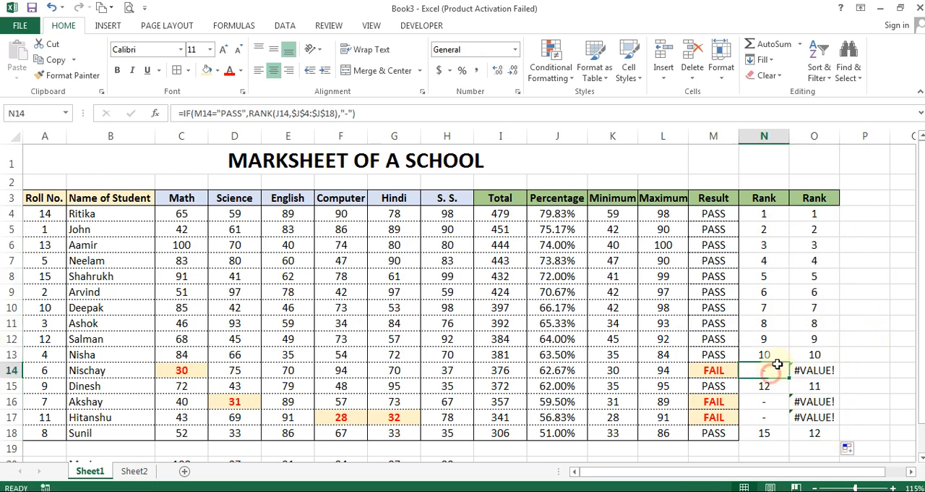
Change O4's IF test to N4="-" and insert "-" as its true result ahead of the RANK function
click(820, 218)
double_click(820, 218)
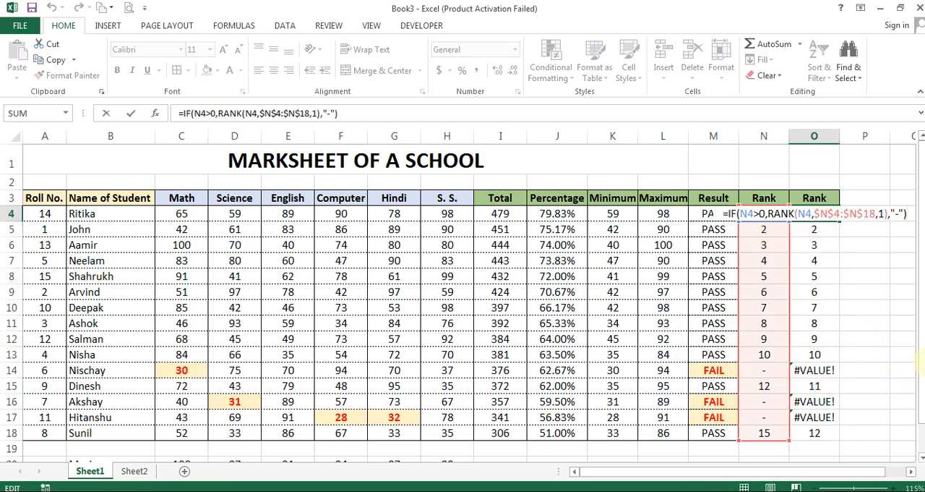
key(Right)
key(Right)
key(Right)
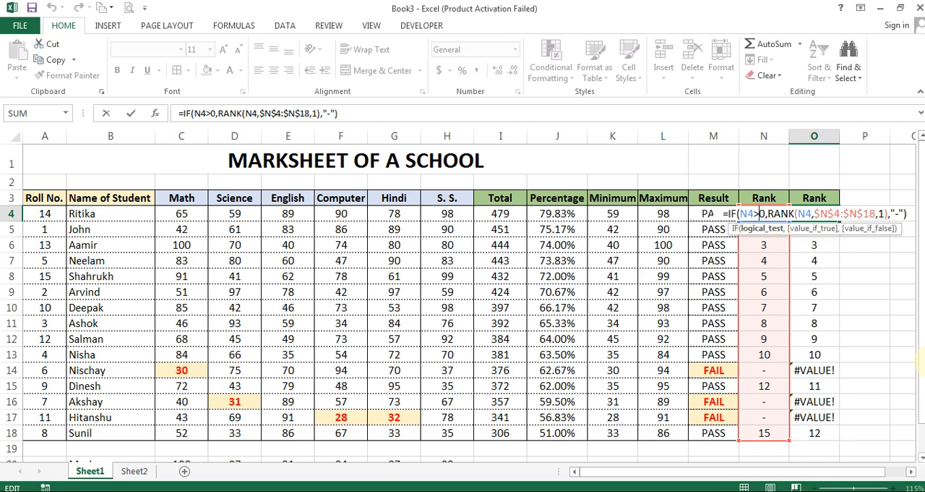
key(Delete)
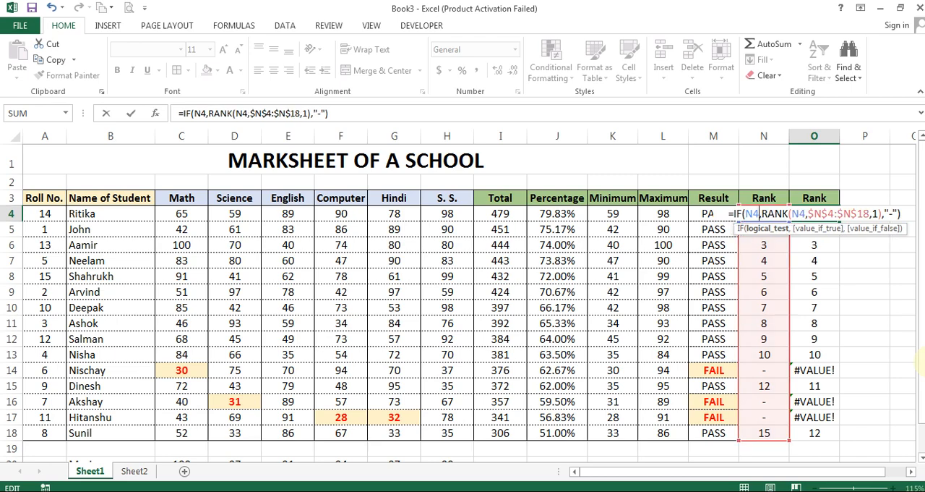
text(="-","-")
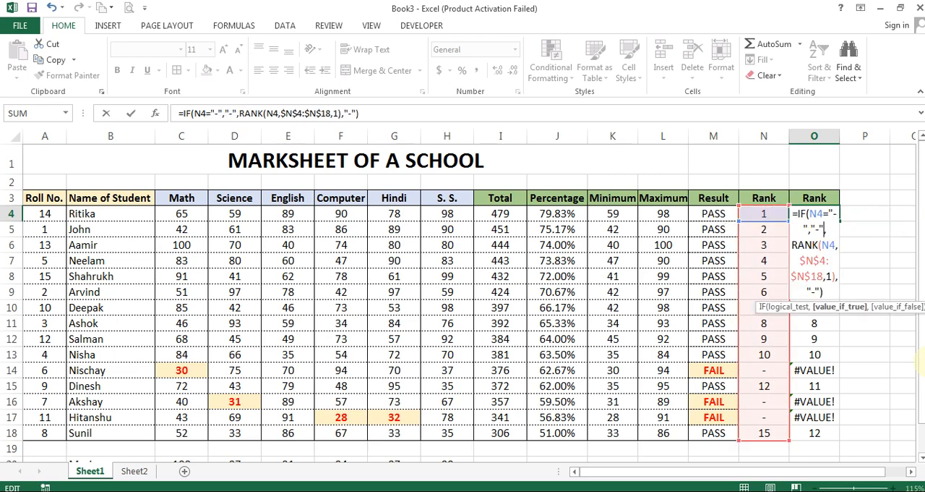
text(,)
key(ctrl+End)
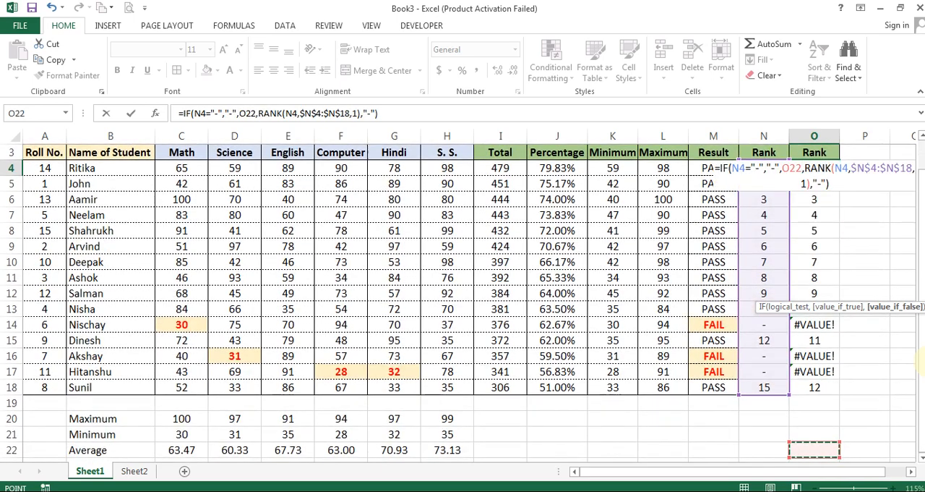
key(BackSpace)
key(BackSpace)
key(BackSpace)
text(O)
key(BackSpace)
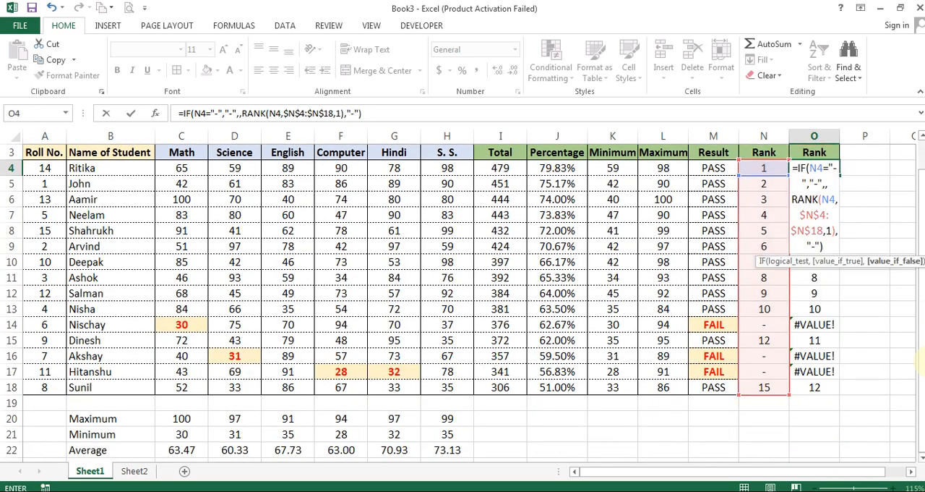
key(BackSpace)
Remove the surplus "-" argument at the end of O4's formula and fill it down to O18
key(F2)
key(ctrl+End)
key(BackSpace)
key(BackSpace)
key(BackSpace)
key(BackSpace)
key(BackSpace)
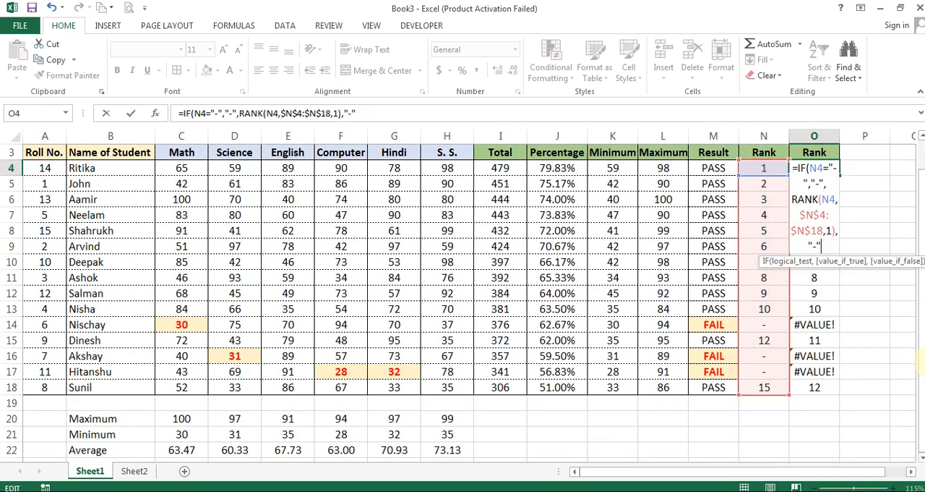
key(ctrl+Return)
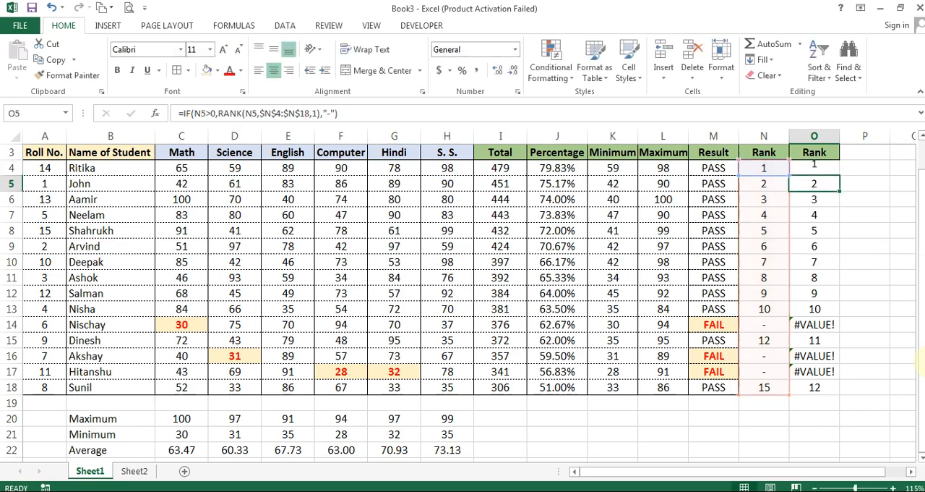
drag(841, 176, 843, 390)
click(854, 190)
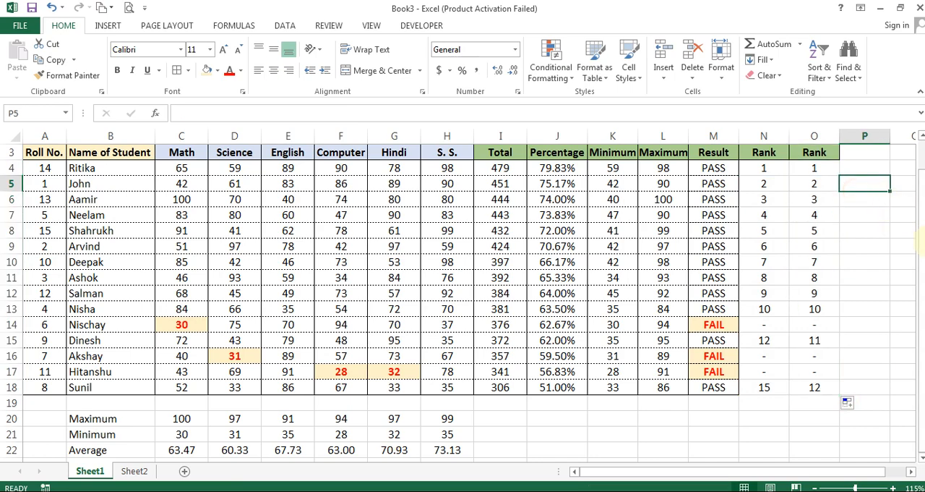
Compare the ranks of the passed students in rows 15 and 18 across the two Rank columns
scroll(640, 219, right, 1)
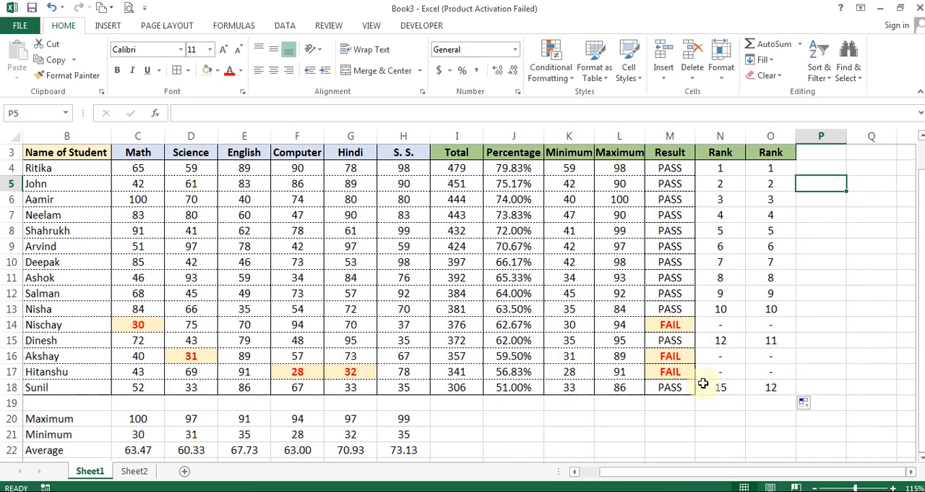
click(769, 340)
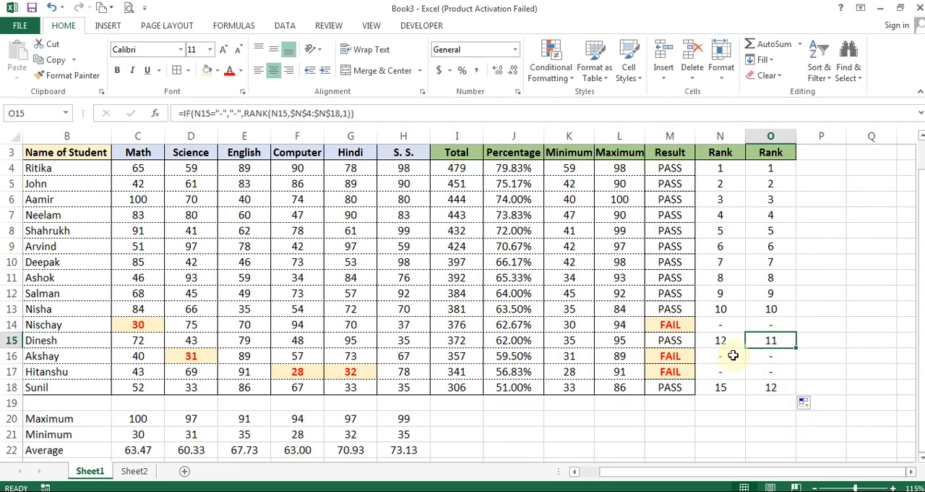
click(724, 387)
click(766, 385)
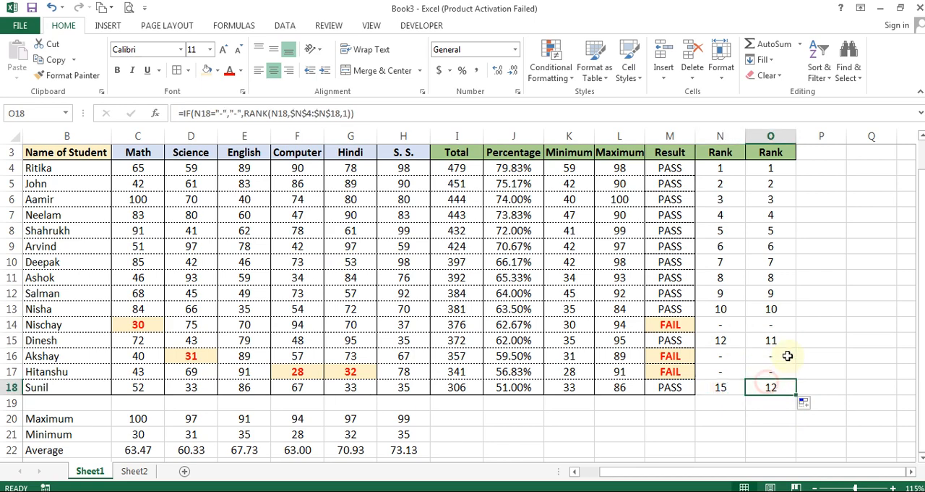
scroll(766, 342, up, 1)
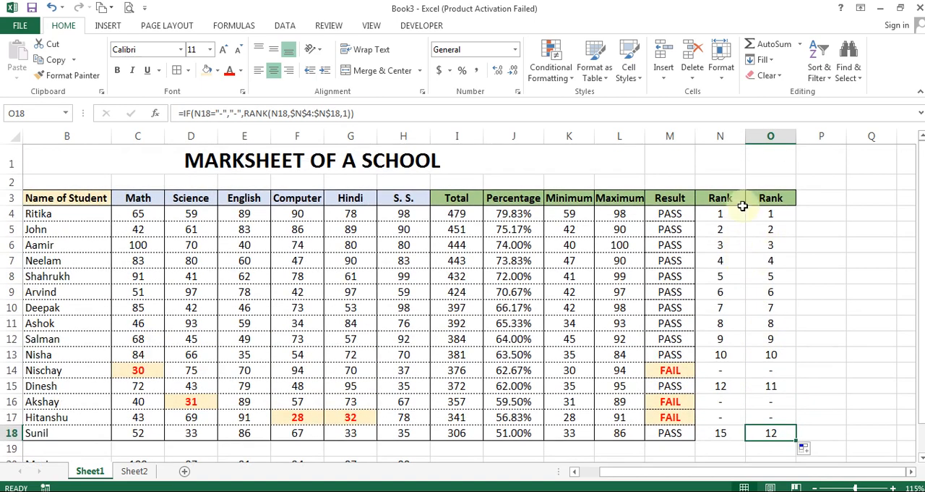
Hide the first Rank column, column N, and undo the hiding
click(722, 197)
right_click(721, 138)
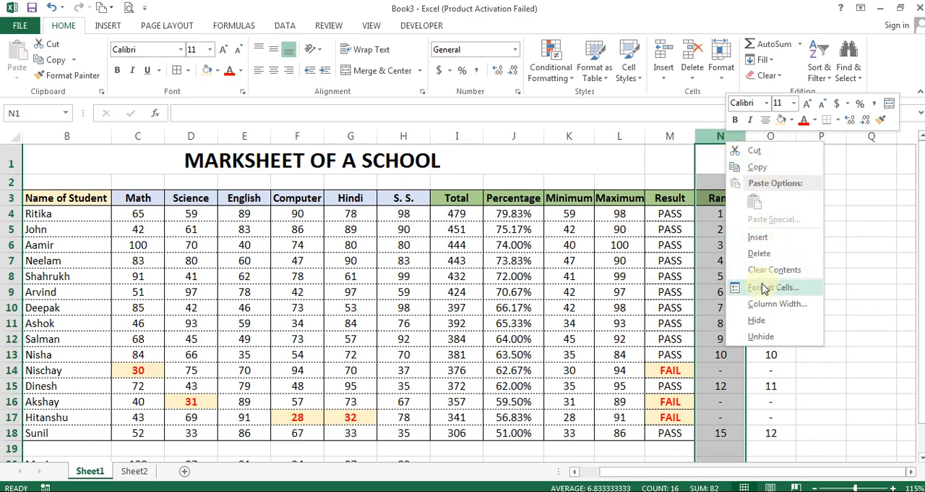
click(756, 319)
click(732, 216)
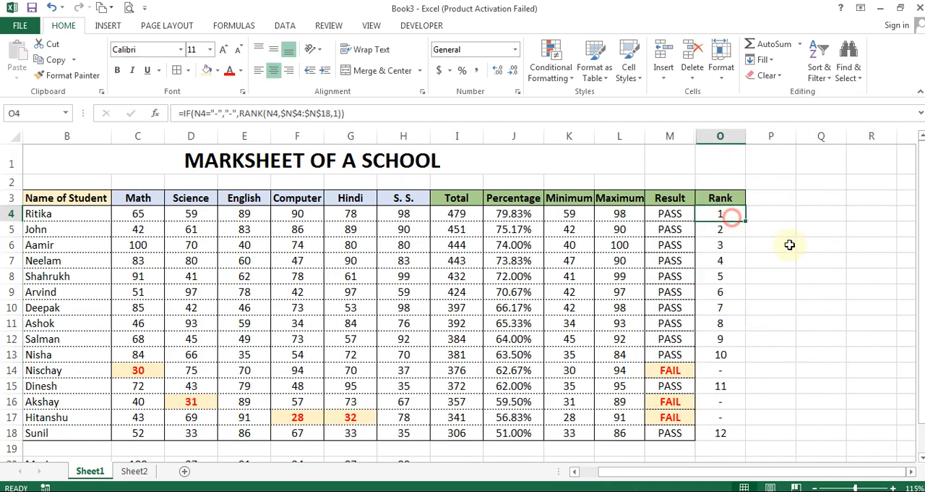
key(ctrl+z)
Open the rank formula in O4 for editing to examine its IF and RANK arguments
key(Left)
key(Down)
key(Right)
key(Right)
key(Down)
key(Down)
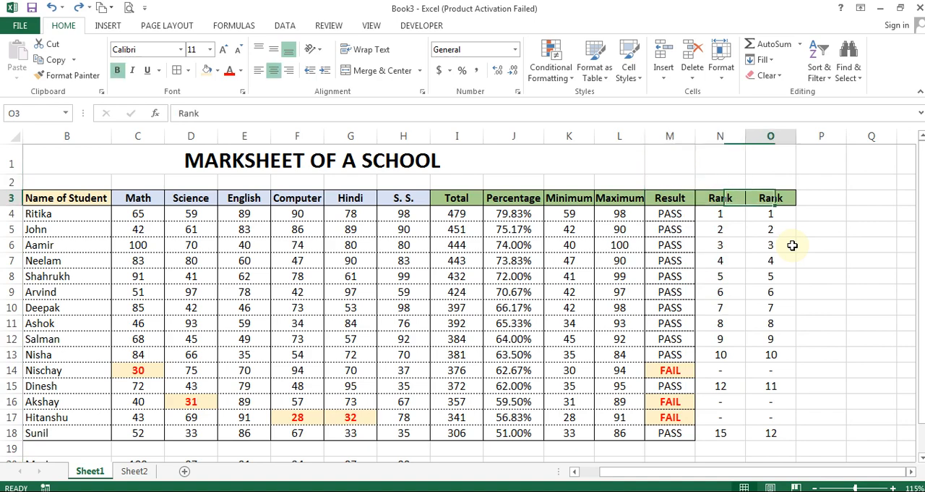
key(F2)
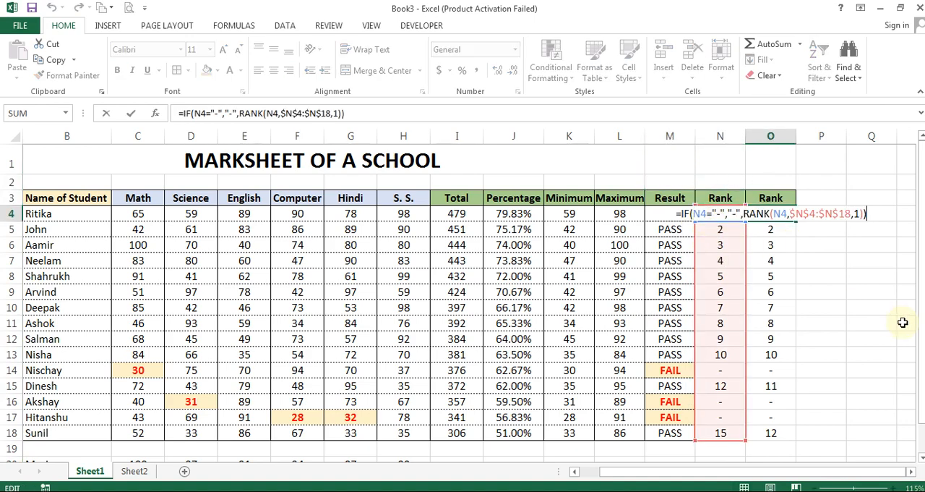
Copy the expression IF(M4="PASS",RANK(J4,$J$4:$J$18),0) from N4's formula, without its equals sign
key(Escape)
key(Left)
key(F2)
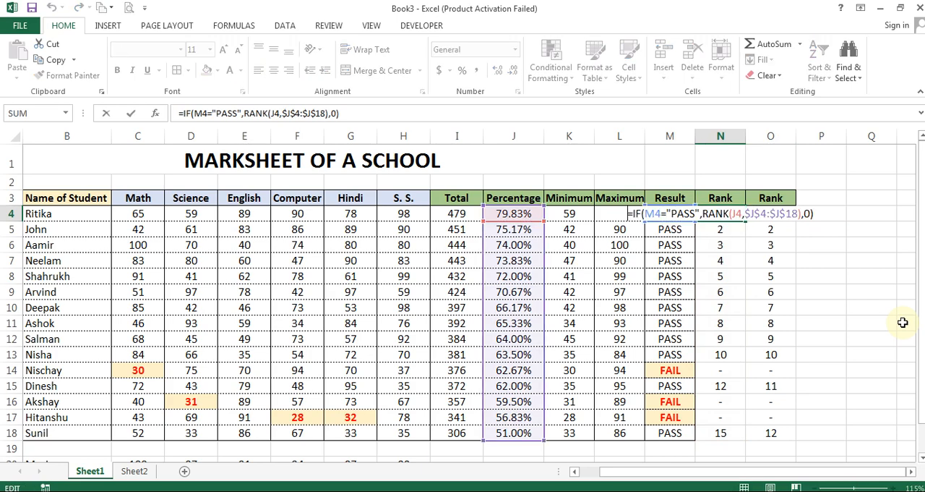
key(Escape)
key(Right)
key(Left)
key(F2)
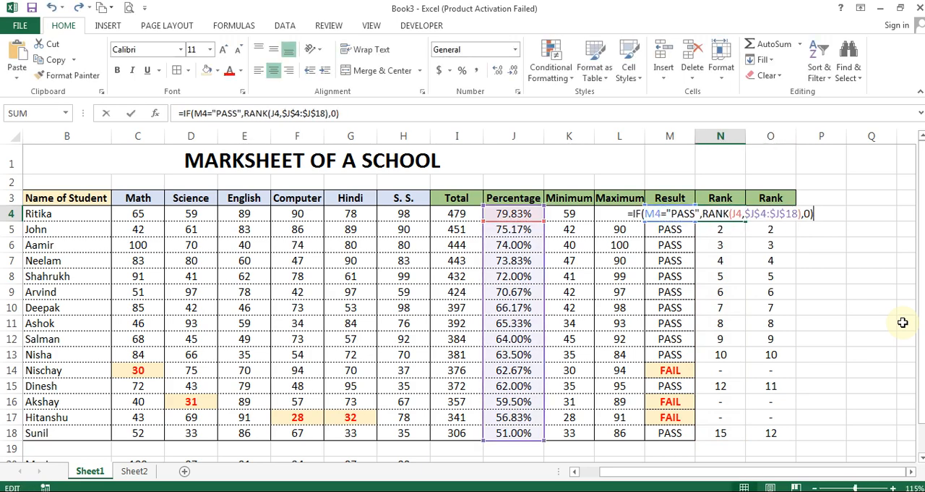
key(Home)
key(Escape)
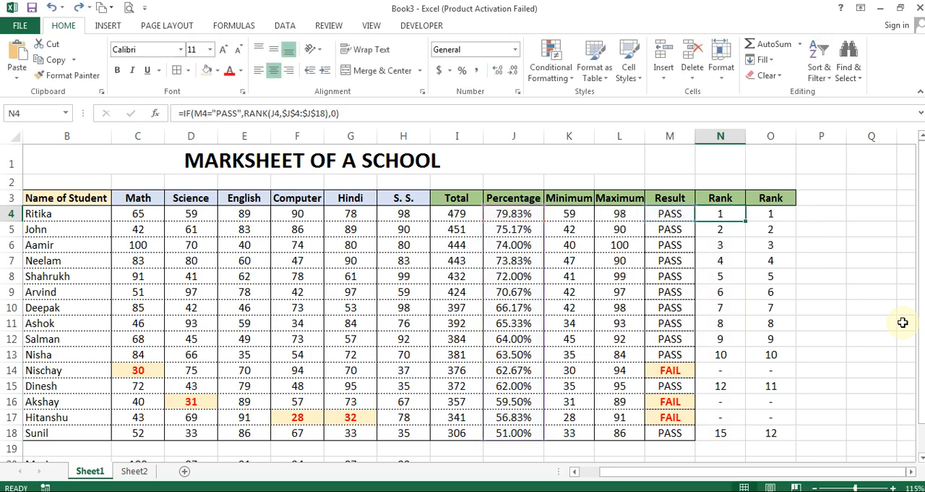
Replace the N4 reference in the logical test of O4's formula with the copied IF(M4="PASS",RANK(J4,$J$4:$J$18),0) expression
key(Right)
key(F2)
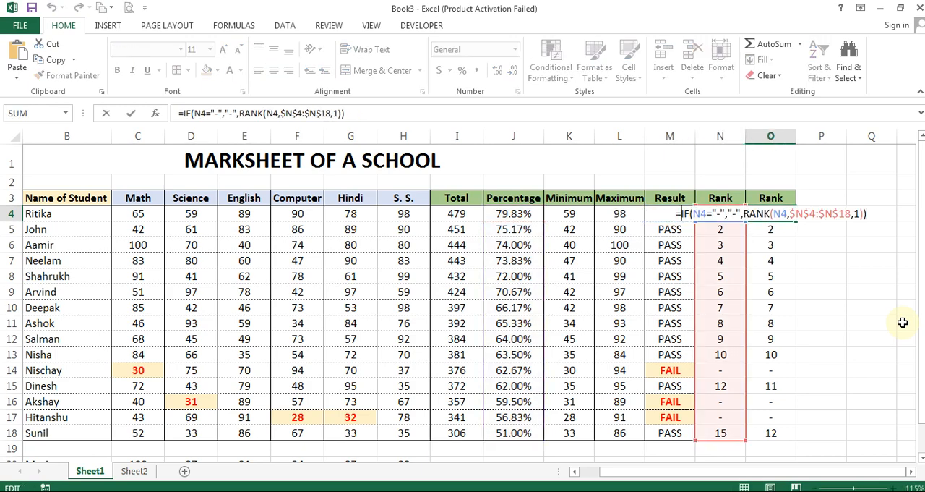
key(Right)
key(Right)
key(Right)
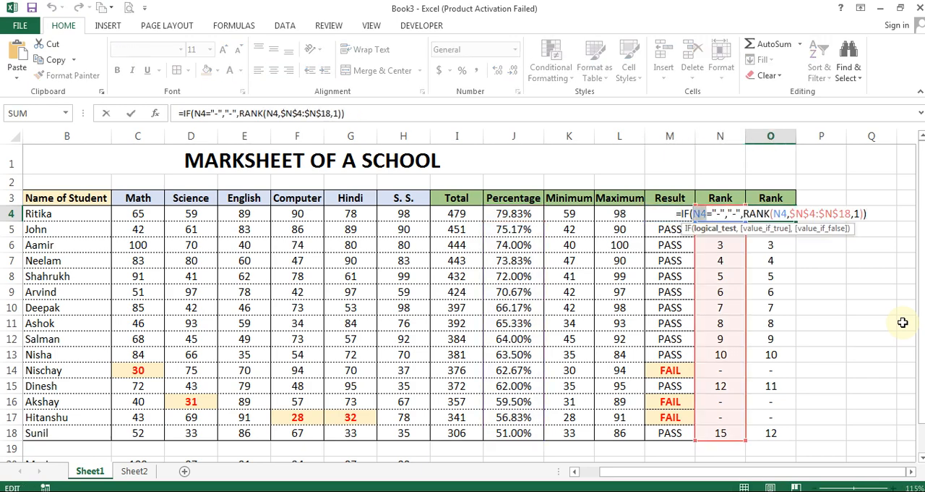
text(IF(M4="PASS",RANK(J4,$J$4:$J$18),0))
key(Right)
key(Right)
key(Right)
key(Right)
key(Right)
key(Right)
key(Right)
key(Right)
key(Right)
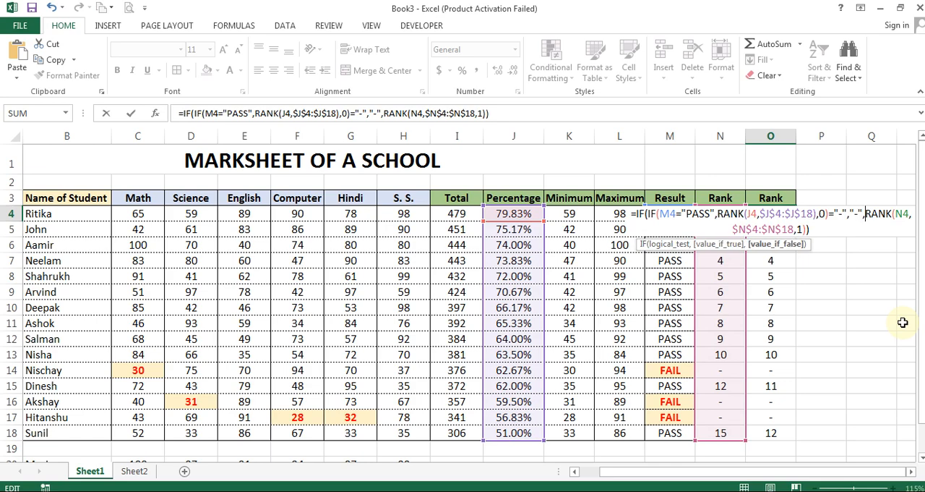
Replace the N4 reference inside the second RANK of O4's formula with the same copied IF expression and enter the formula
key(Right)
key(Right)
key(shift+Left)
key(shift+Left)
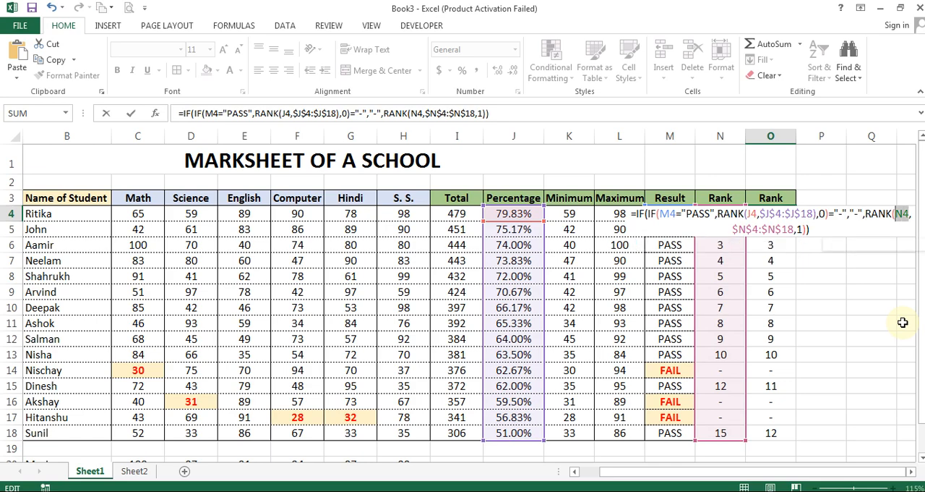
text(IF(M4="PASS",RANK(J4,$J$4:$J$18),0))
key(Return)
Clear the ranks in N4:N18 and undo the clearing
key(Up)
key(Left)
key(ctrl+shift+Down)
key(Delete)
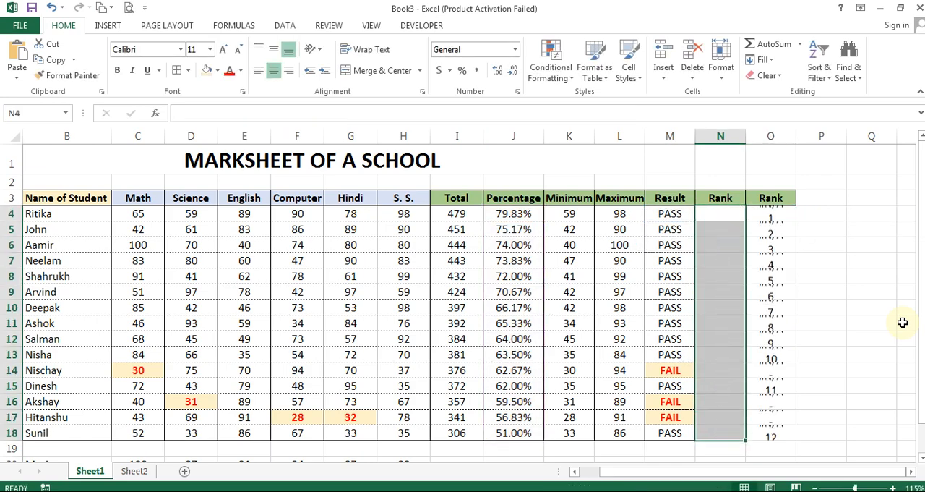
key(Right)
key(Down)
key(Up)
key(ctrl+z)
Review the combined formula in O4 and copy it down to O18
key(Left)
key(Right)
key(Right)
key(F2)
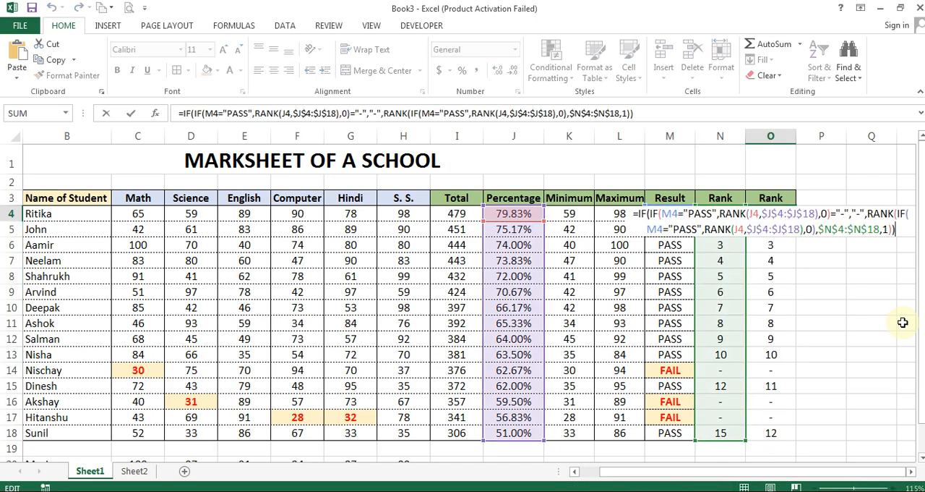
key(ctrl+Return)
key(ctrl+c)
key(ctrl+shift+Down)
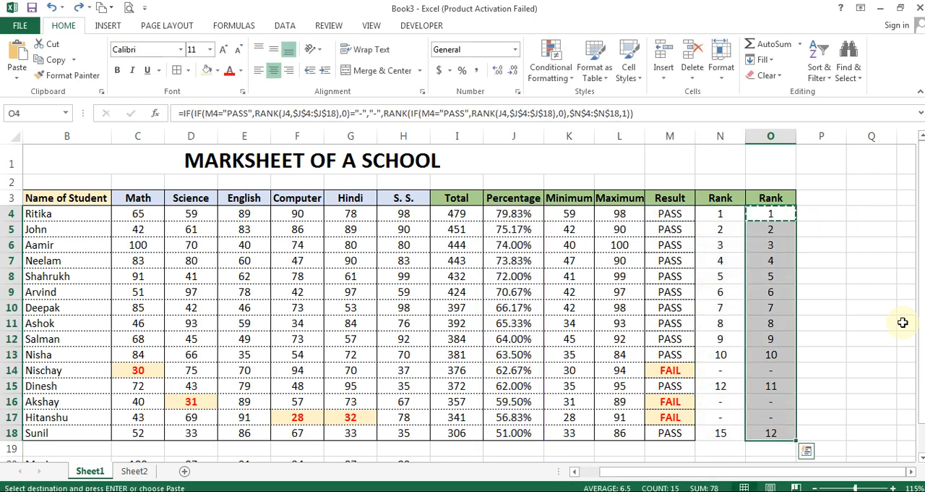
key(ctrl+v)
Try clearing the first Rank column's values in N4:N18, and undo both that and the copy down column O
key(Left)
key(ctrl+shift+Down)
key(Delete)
key(Right)
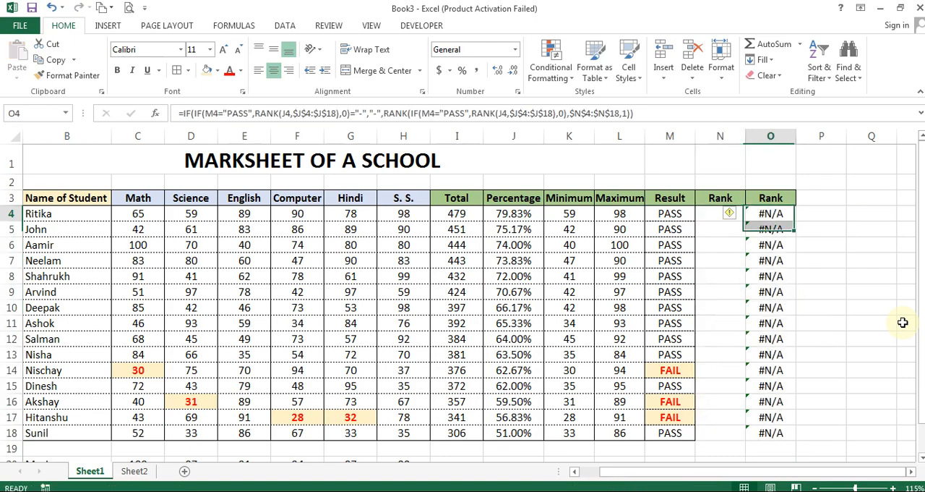
key(ctrl+z)
key(ctrl+z)
key(Escape)
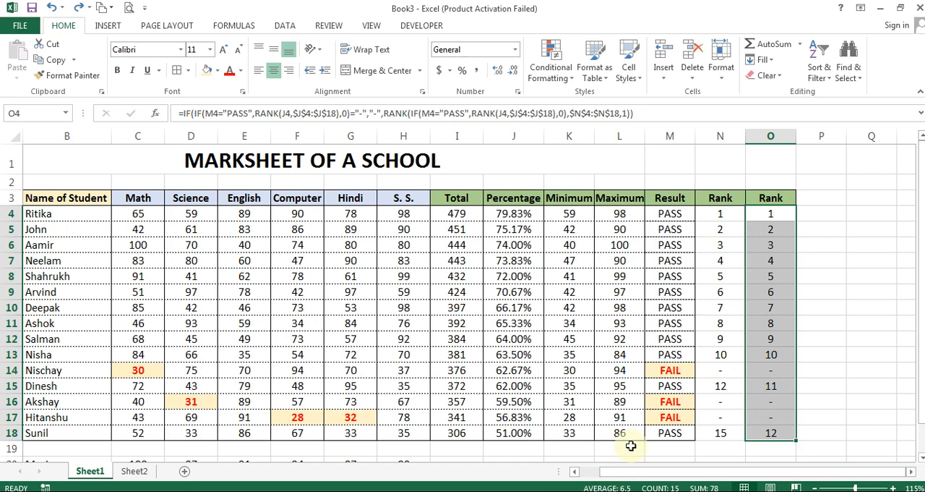
Hide the first Rank column, column N
key(Left)
key(Right)
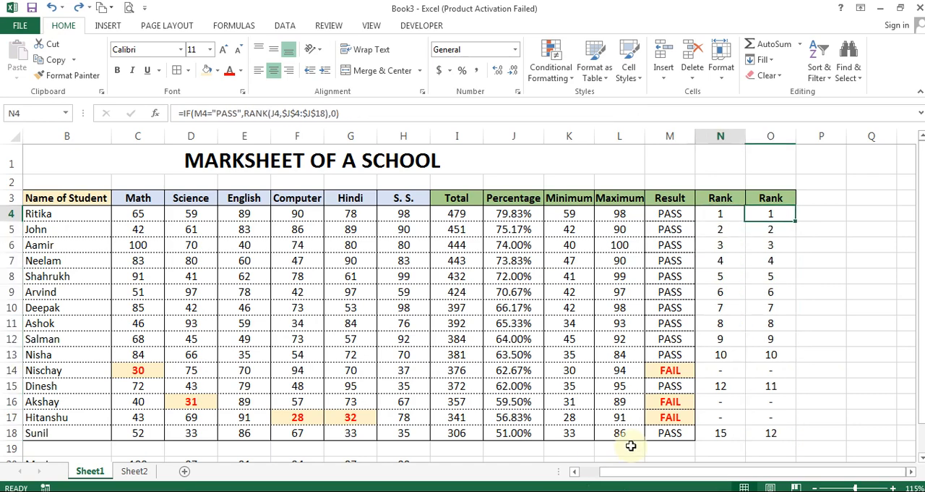
key(Left)
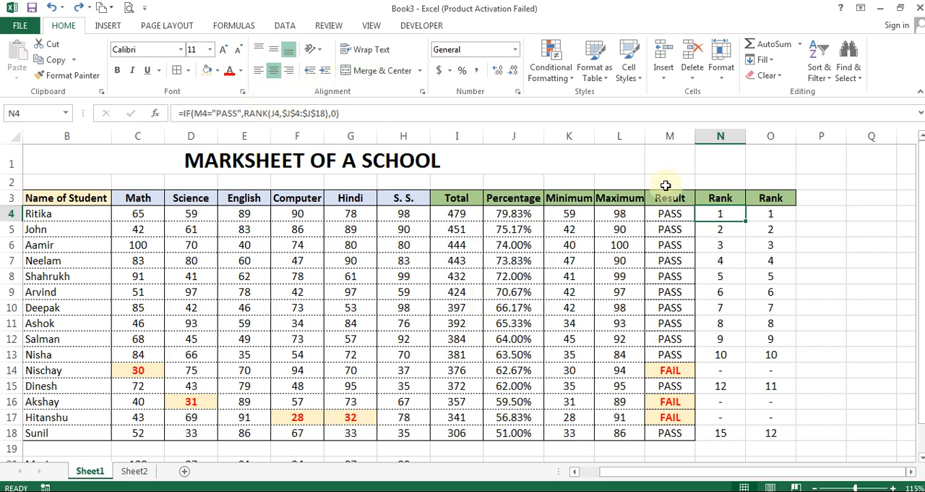
right_click(722, 138)
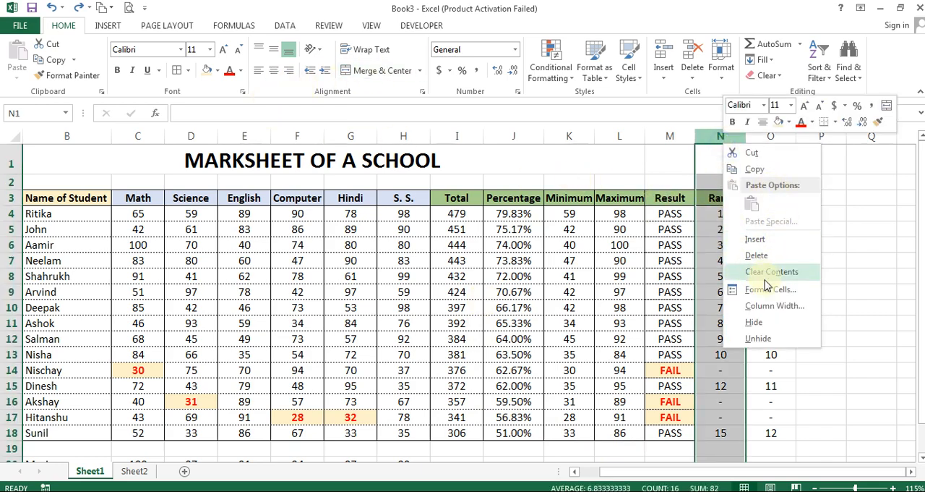
click(755, 322)
Apply a dotted horizontal border between the cells of the Rank column in O4:O18
click(721, 212)
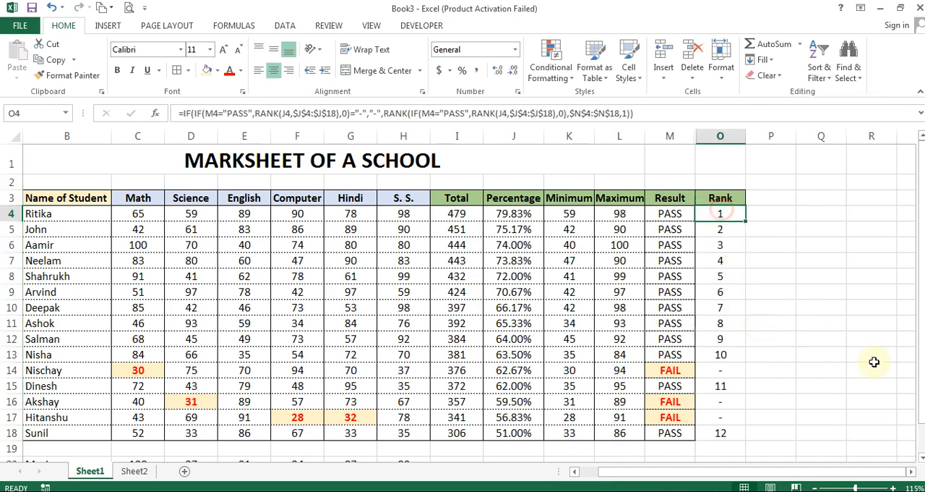
key(ctrl+shift+Down)
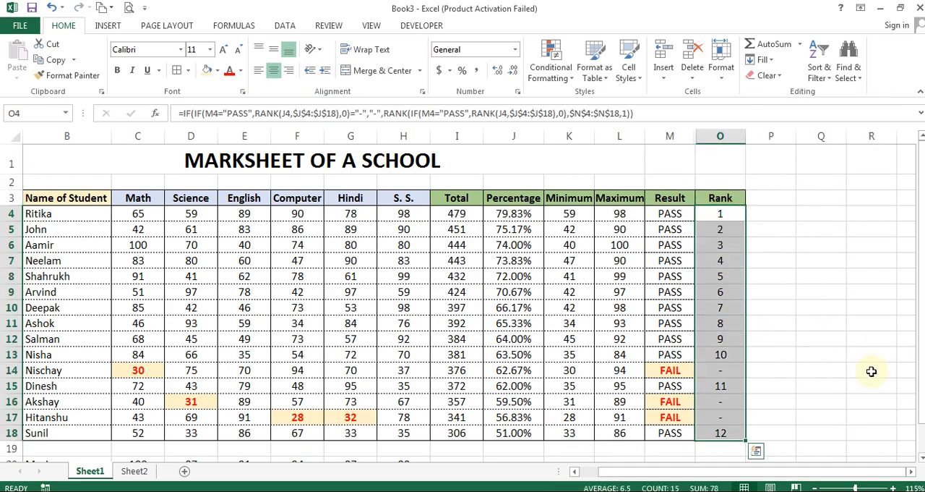
key(ctrl+1)
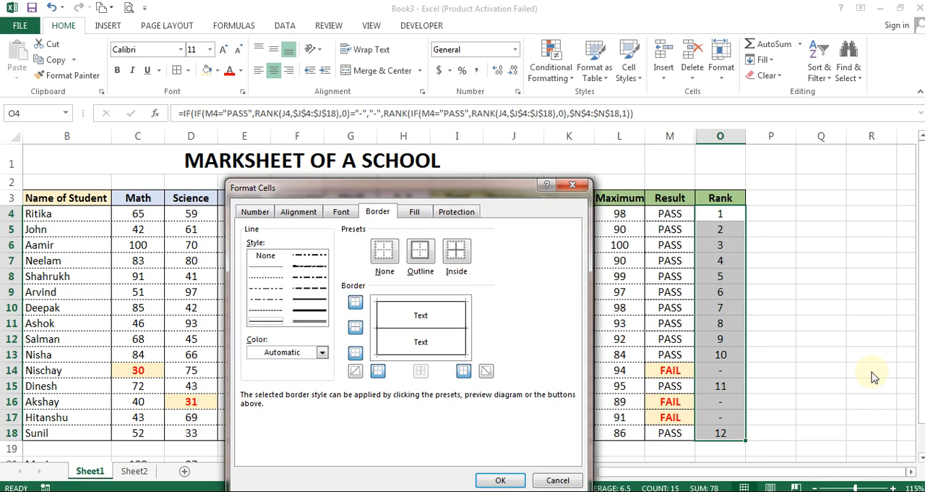
click(271, 267)
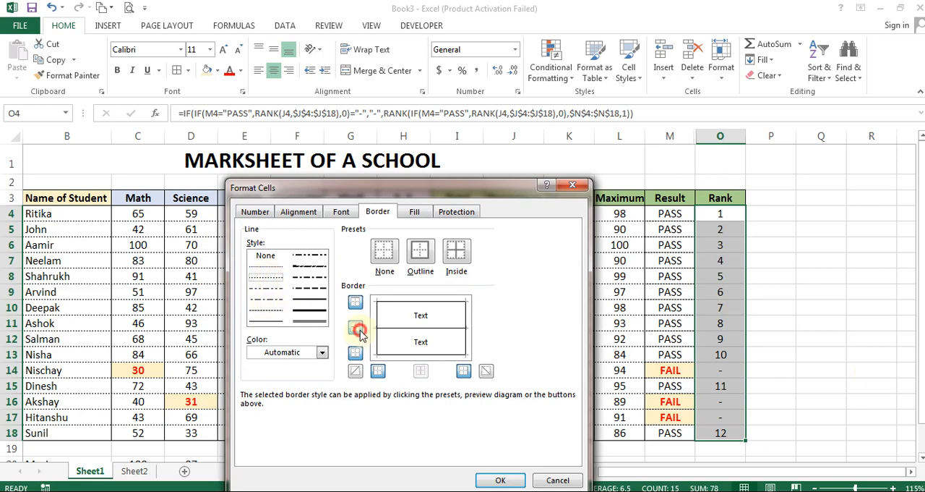
click(355, 327)
click(502, 479)
click(737, 293)
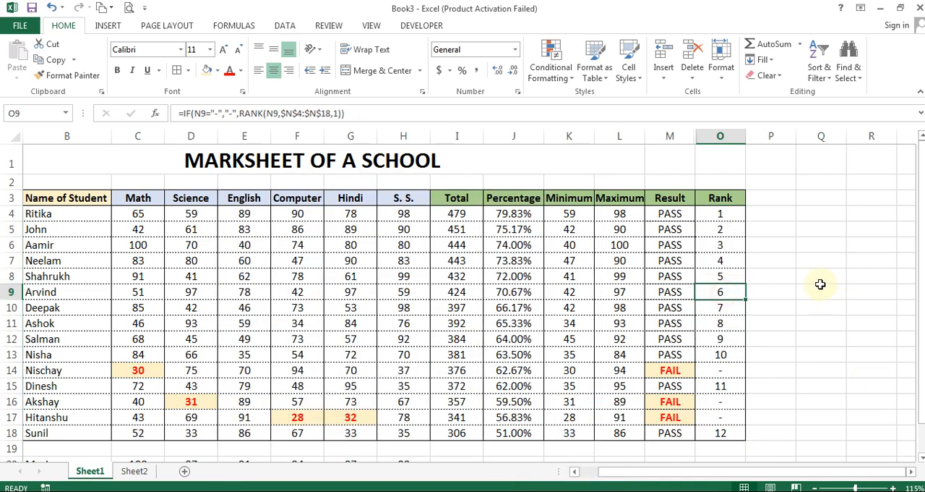
scroll(579, 404, left, 1)
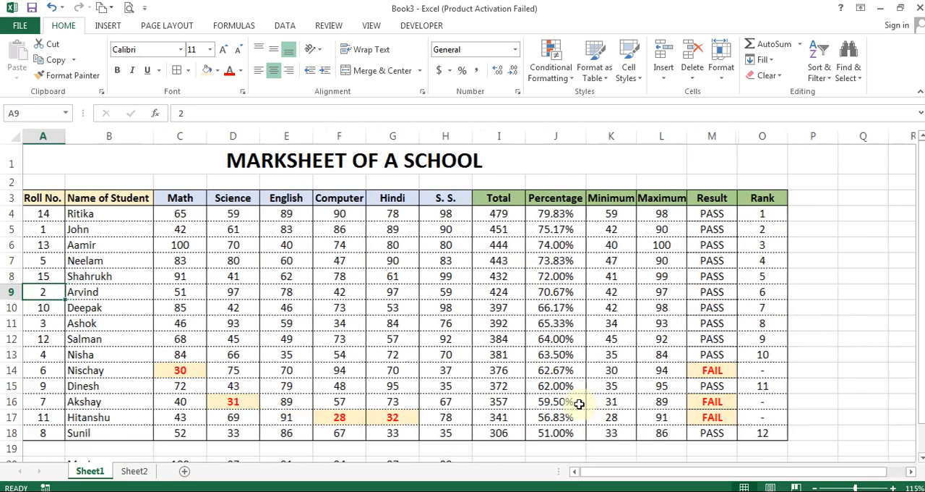
key(Home)
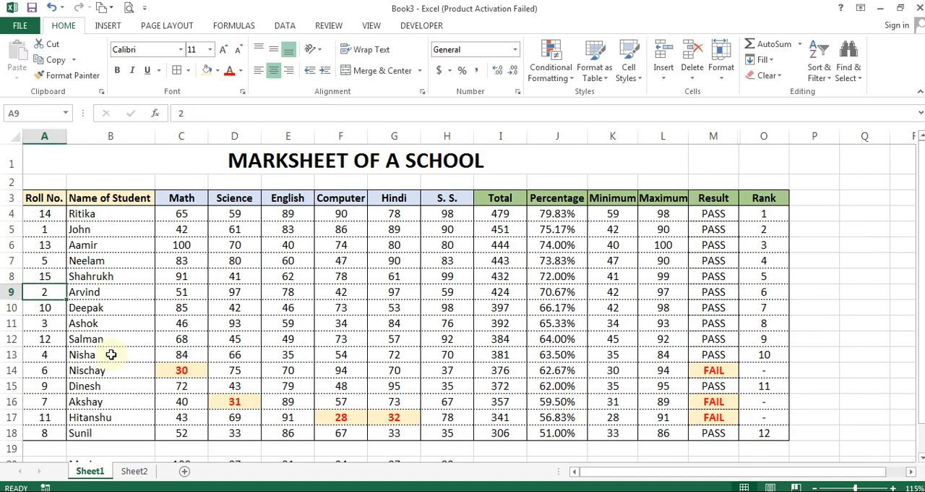
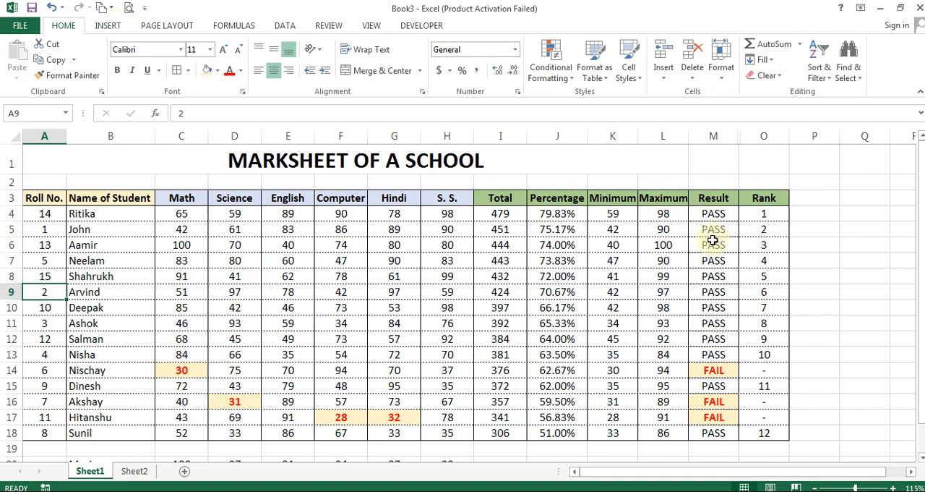
Undo the dotted border on the Rank column and the hiding of column N
key(ctrl+z)
key(ctrl+z)
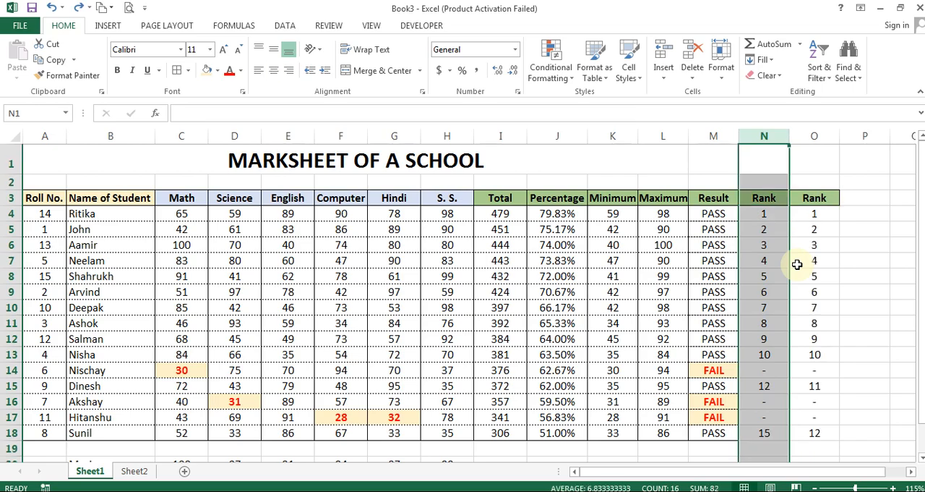
key(Right)
key(Right)
key(Right)
key(Down)
key(Right)
key(Right)
key(Right)
key(Right)
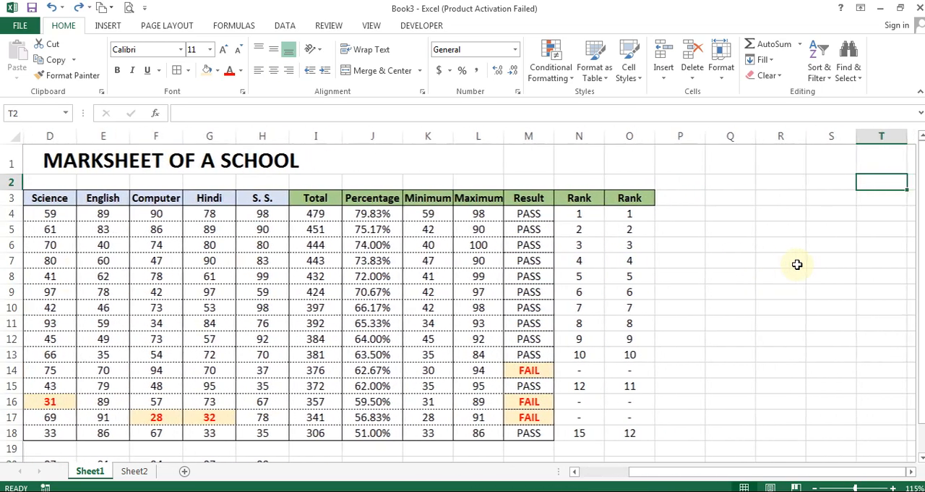
Move the first Rank column's cells N3:N18 far away from the marksheet, to column AD starting at AD3
key(Home)
key(Right)
key(Right)
key(Right)
key(Right)
key(Right)
key(Right)
key(Right)
key(Right)
key(Right)
key(Right)
key(Down)
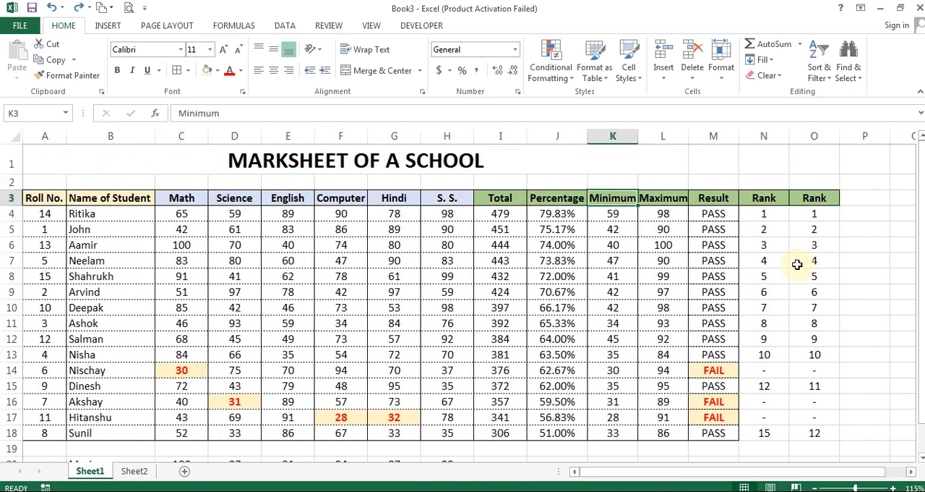
key(Right)
key(Right)
key(Right)
key(ctrl+shift+Down)
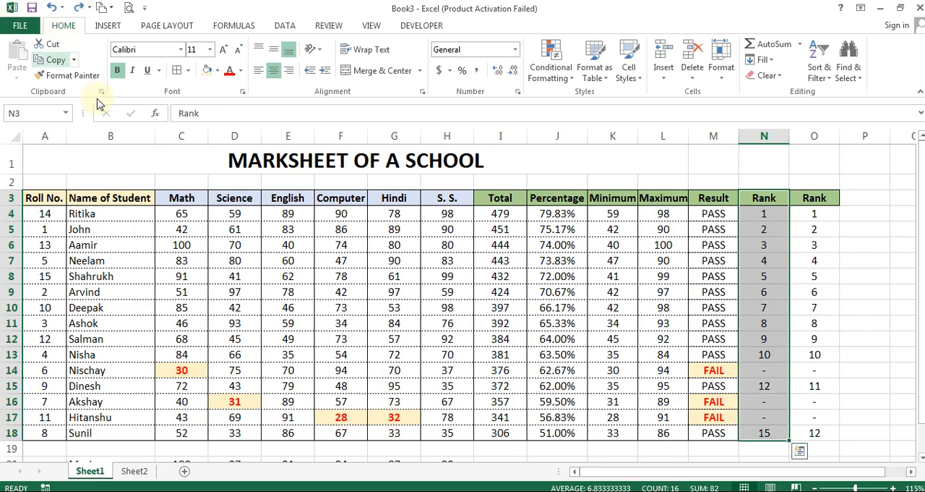
click(57, 46)
key(Right)
key(Right)
key(Right)
key(Right)
key(Right)
key(Right)
key(Right)
key(Right)
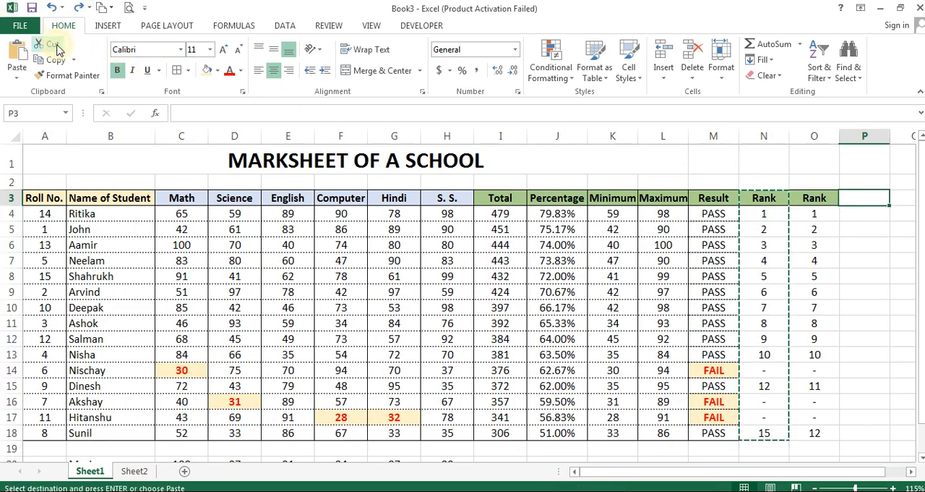
key(Right)
key(Right)
key(Right)
key(Right)
key(Right)
key(Right)
key(Right)
key(Right)
key(Right)
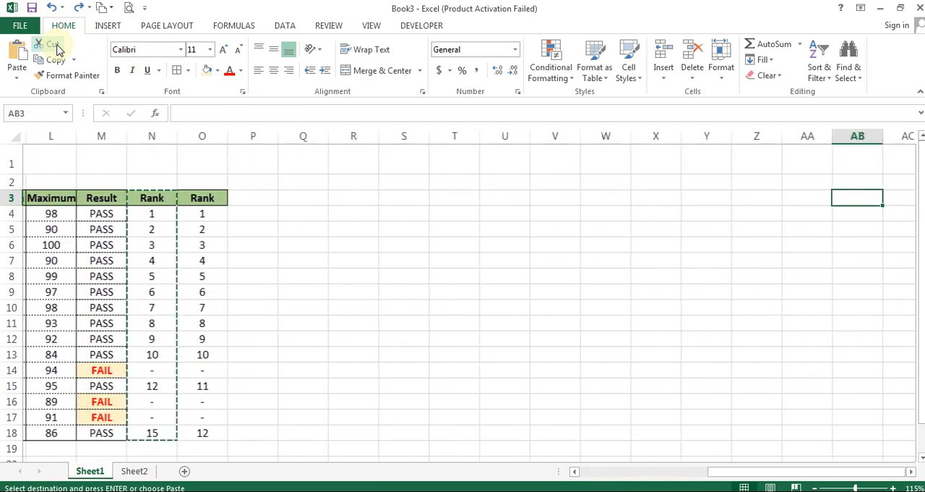
key(Left)
key(ctrl+v)
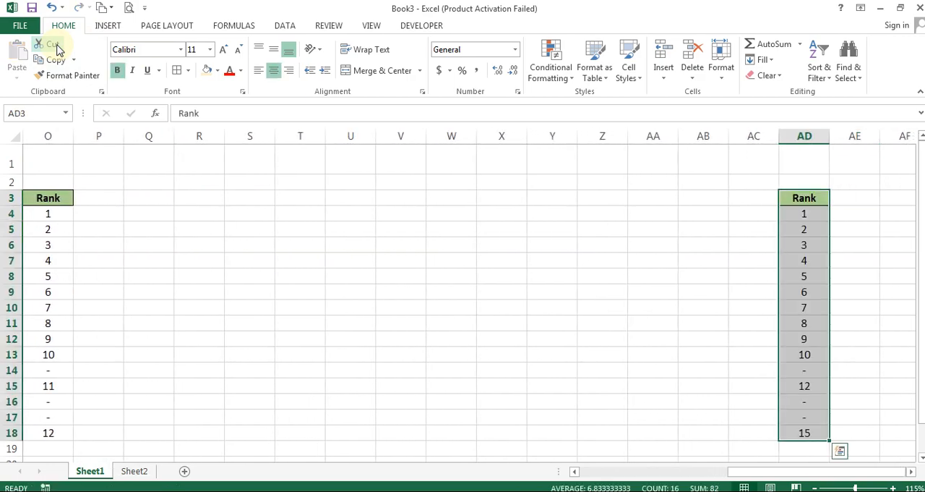
Delete the emptied column N between Result and Rank
key(Left)
key(Left)
key(Left)
key(Left)
key(Left)
key(Left)
key(Left)
key(Left)
key(Left)
key(Left)
key(Left)
key(Left)
key(Left)
key(Left)
key(Left)
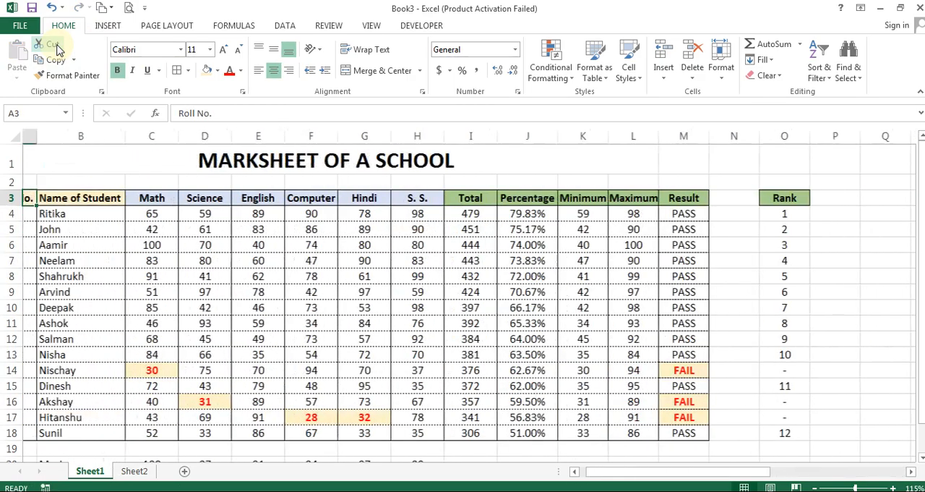
key(Left)
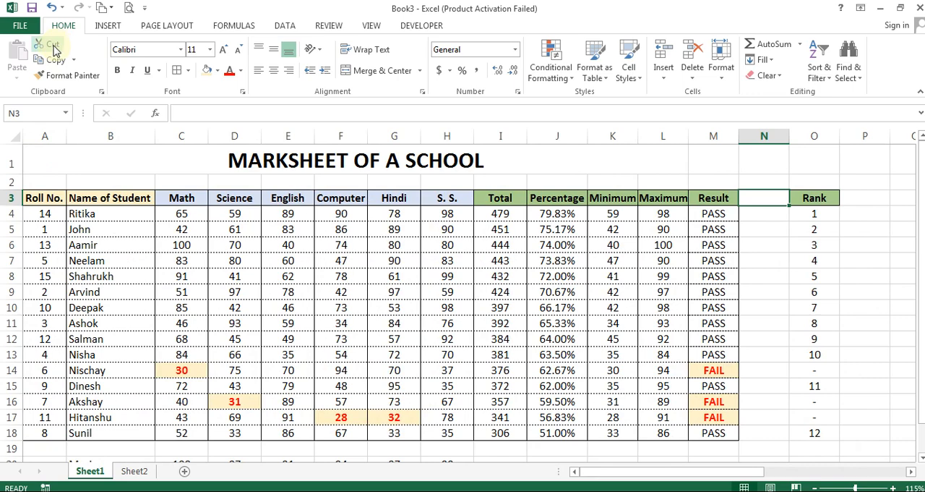
right_click(770, 202)
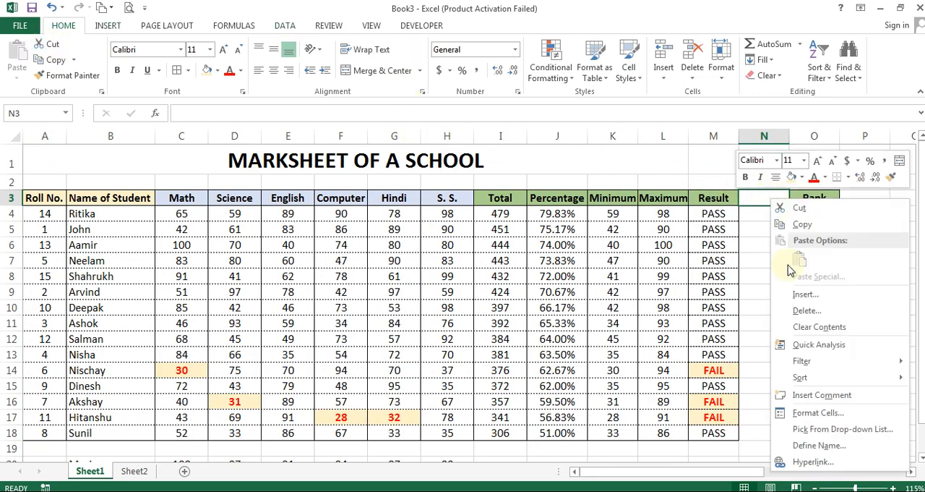
click(837, 318)
click(824, 329)
click(799, 345)
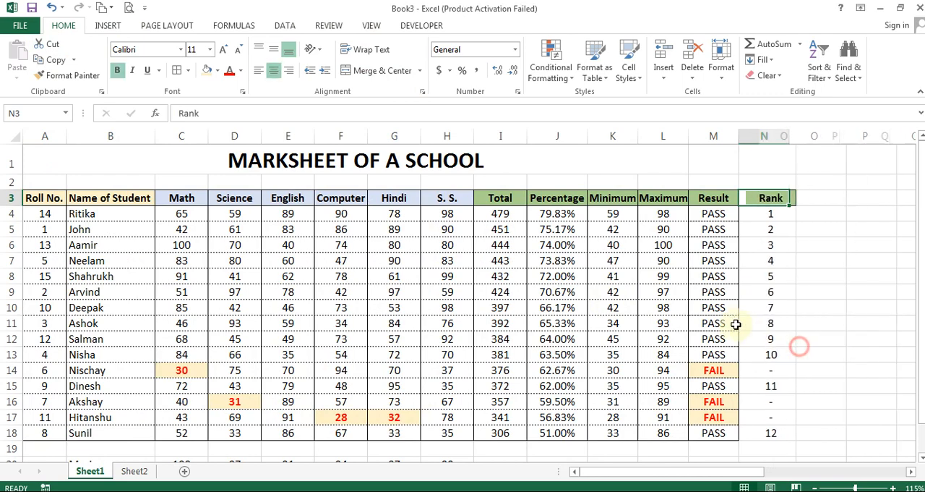
Hide all columns from P to the end of the sheet
click(802, 203)
key(Right)
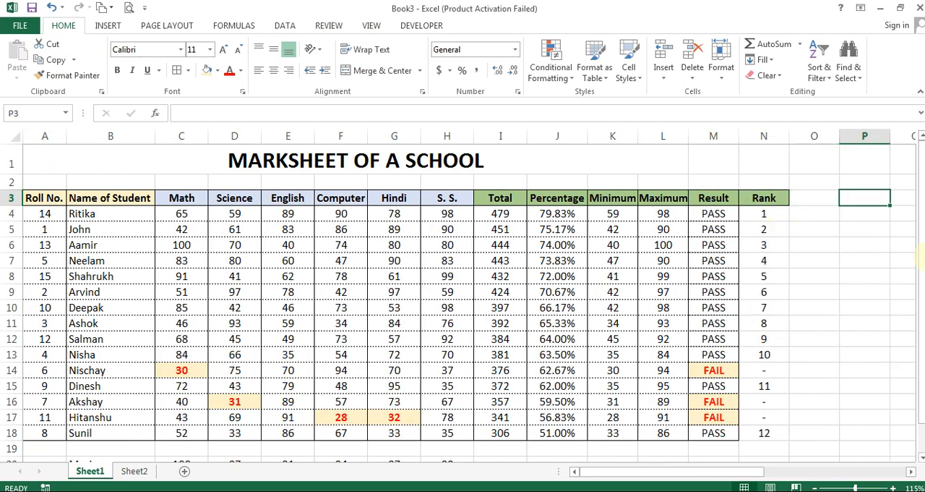
key(Up)
key(ctrl+shift+Right)
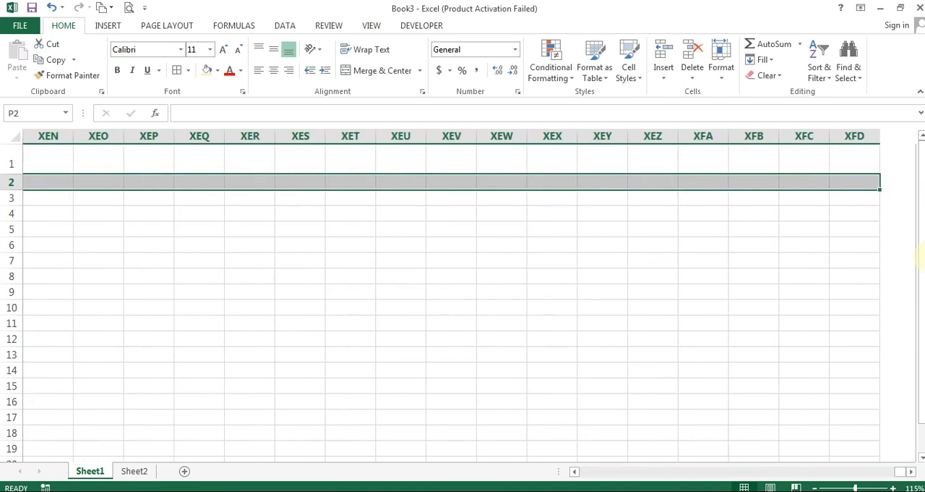
key(ctrl+0)
key(Left)
key(Down)
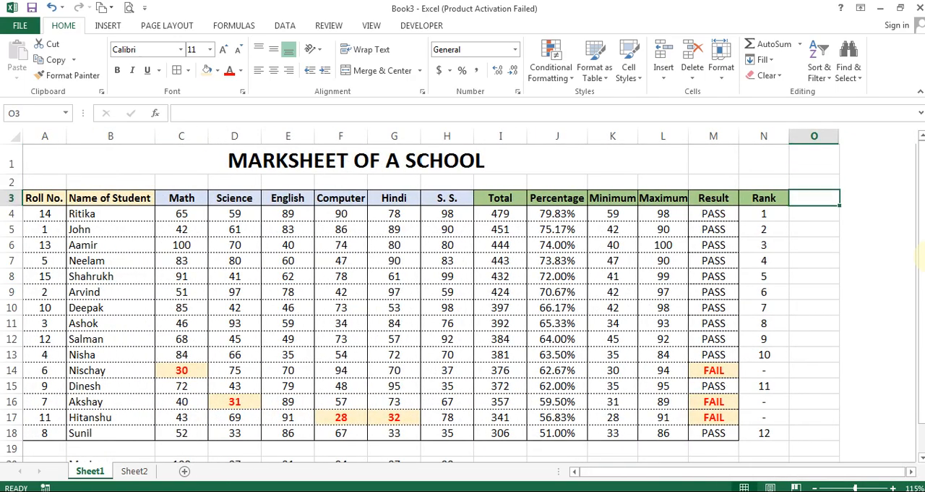
Apply a dotted horizontal border between the rank cells N4:N18 and check the rank formulas in N5 and N4
key(Left)
key(Down)
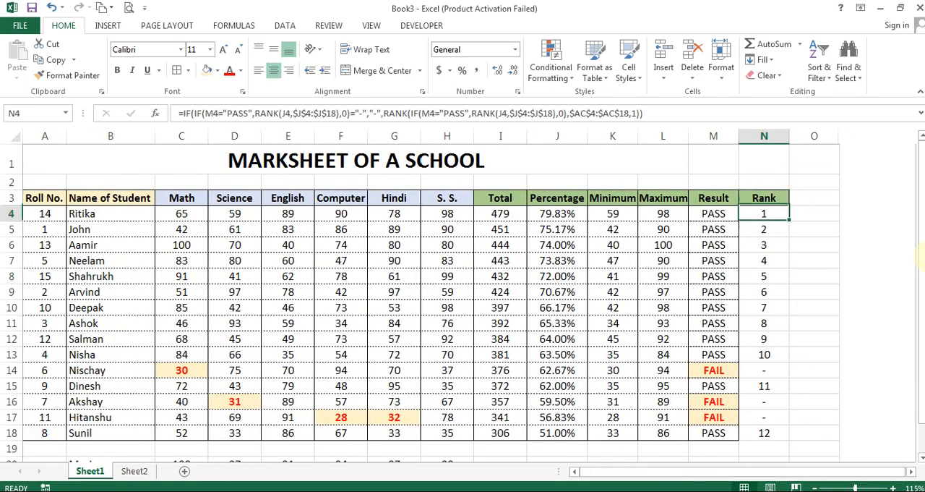
key(ctrl+shift+Down)
key(ctrl+1)
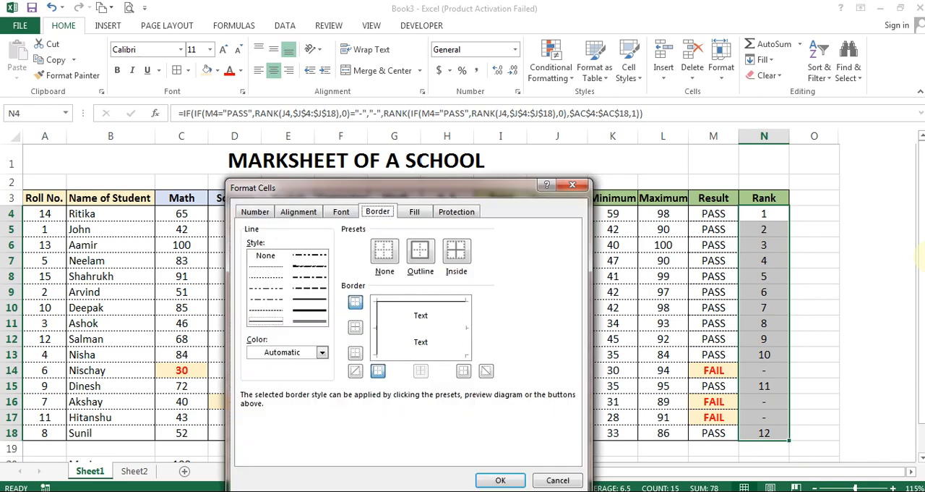
click(266, 276)
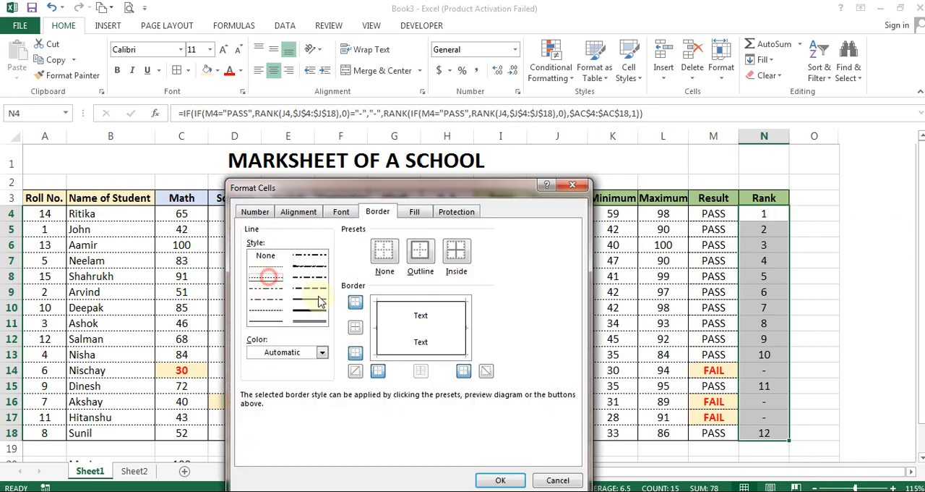
click(355, 326)
click(492, 480)
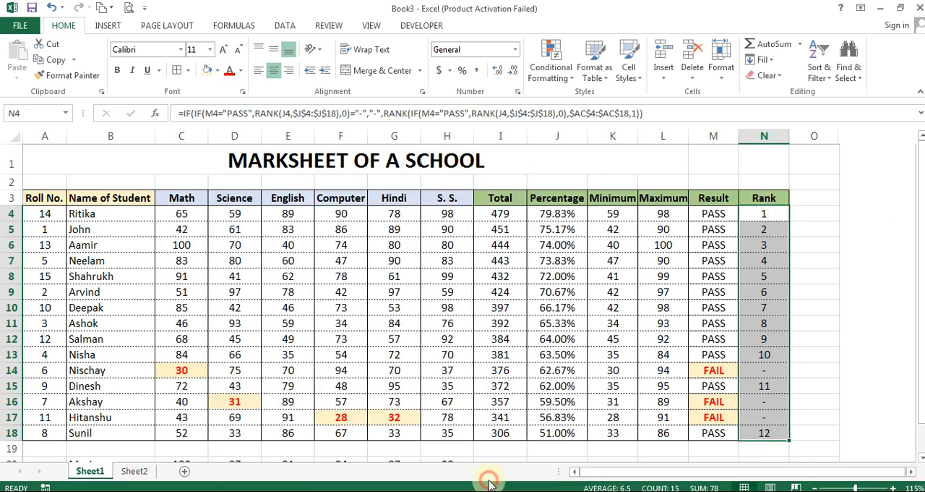
click(709, 276)
click(769, 230)
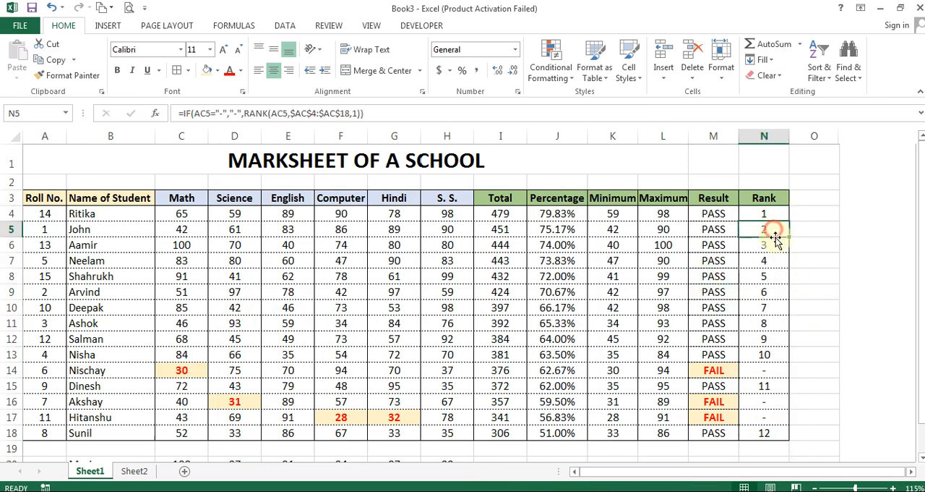
key(Up)
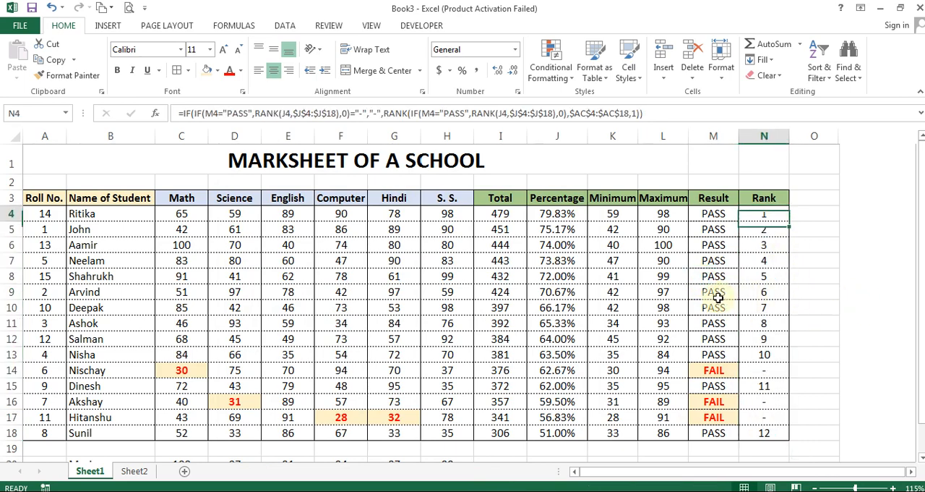
Sort the marksheet by Roll No. values from smallest to largest
key(Home)
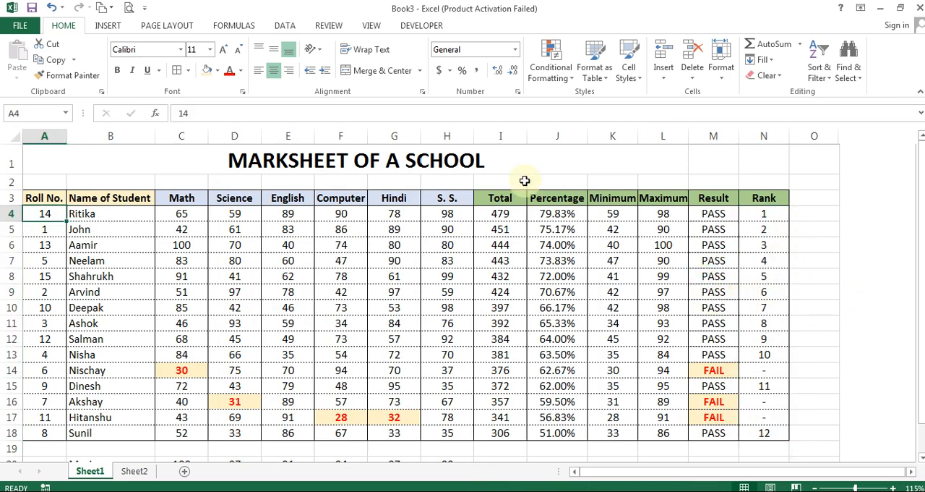
click(285, 25)
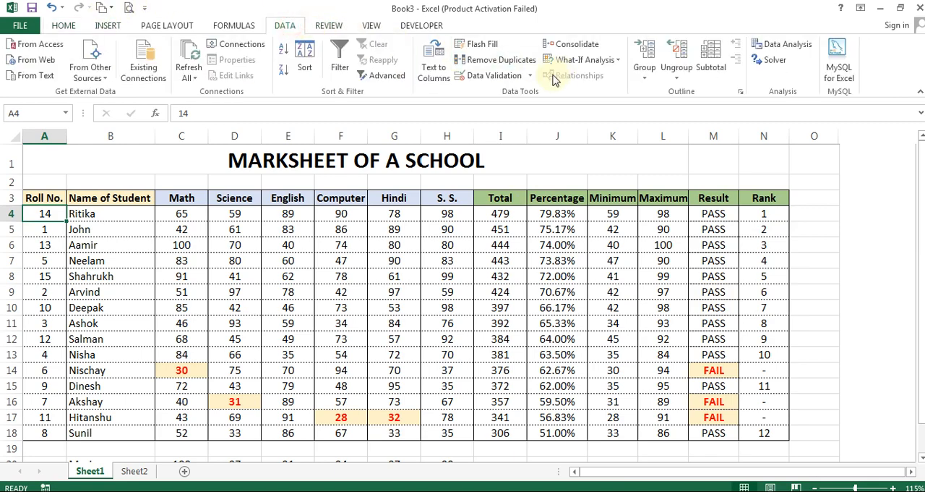
click(304, 57)
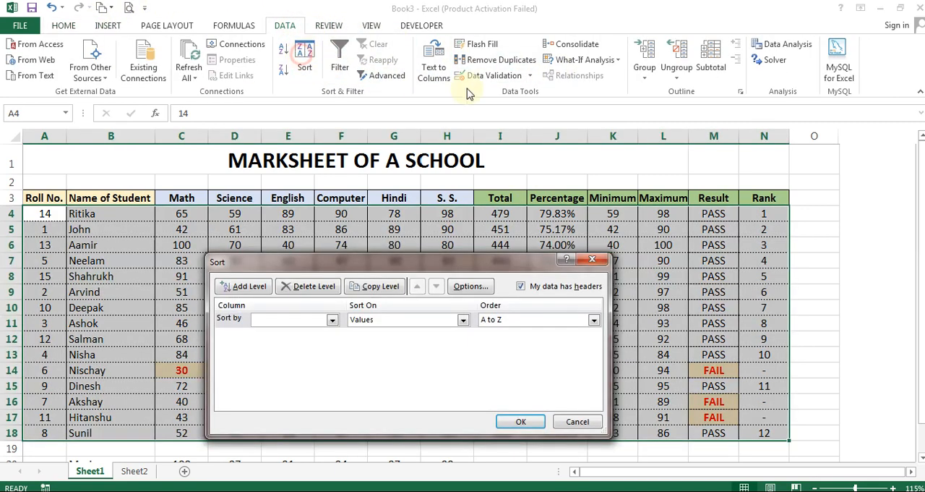
click(306, 321)
click(300, 330)
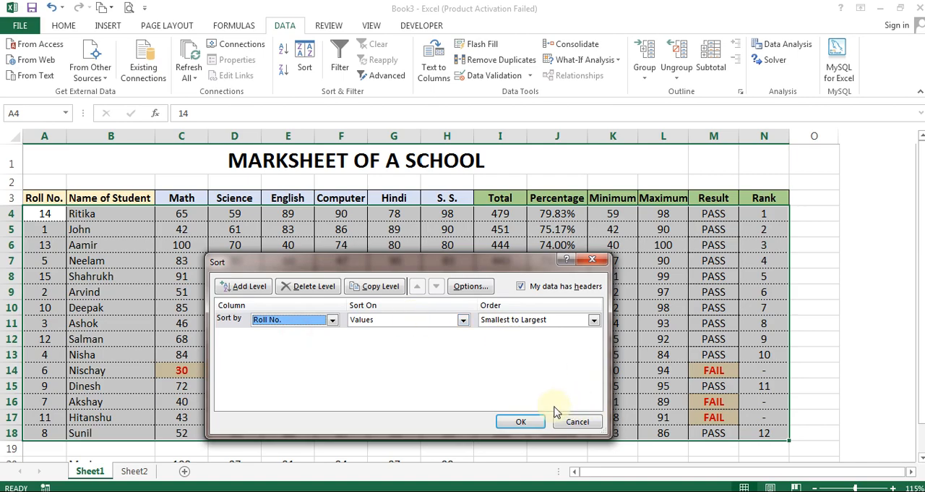
click(520, 421)
click(613, 308)
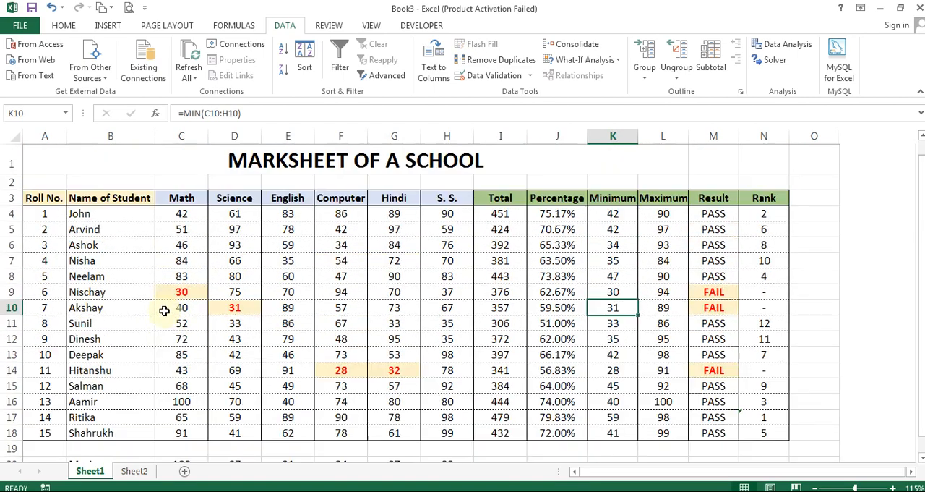
drag(775, 218, 764, 430)
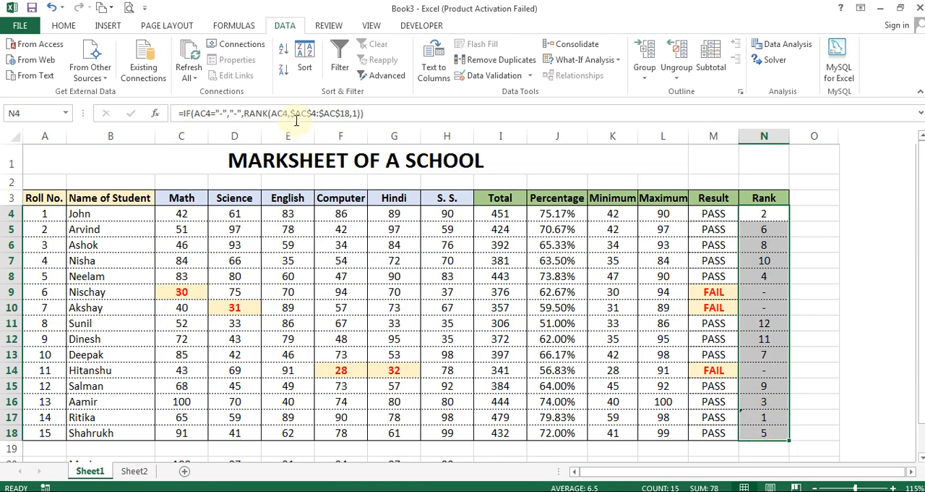
click(58, 26)
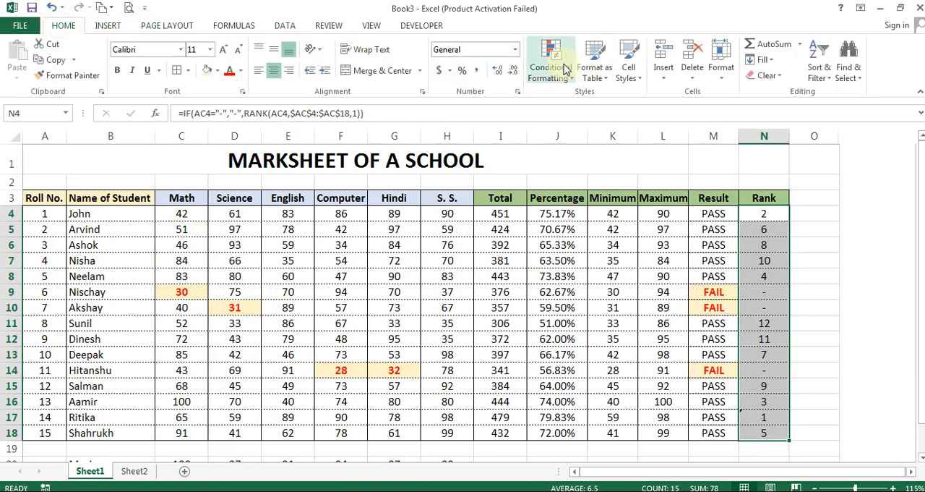
click(551, 67)
click(568, 245)
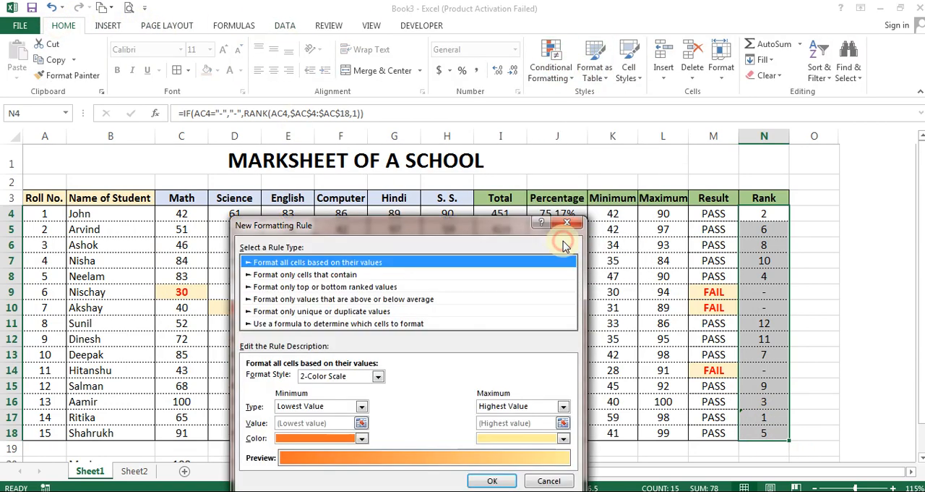
drag(337, 238, 329, 75)
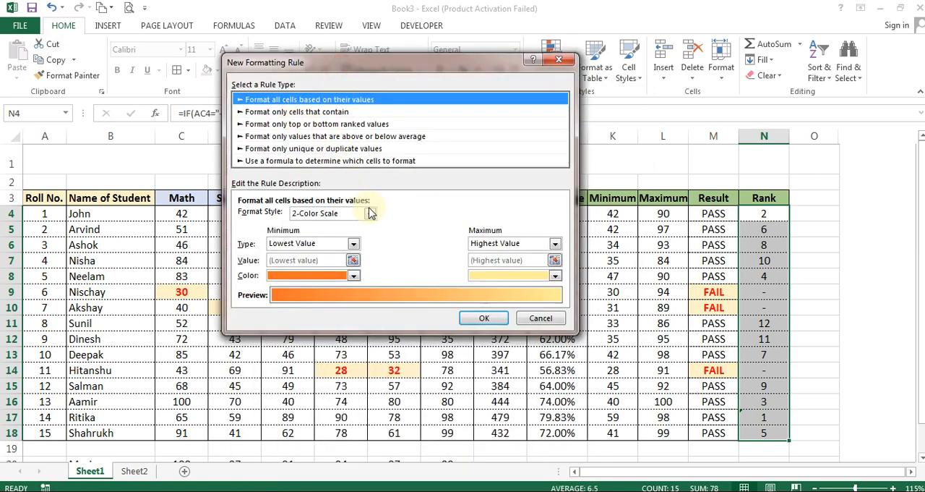
click(297, 112)
click(626, 288)
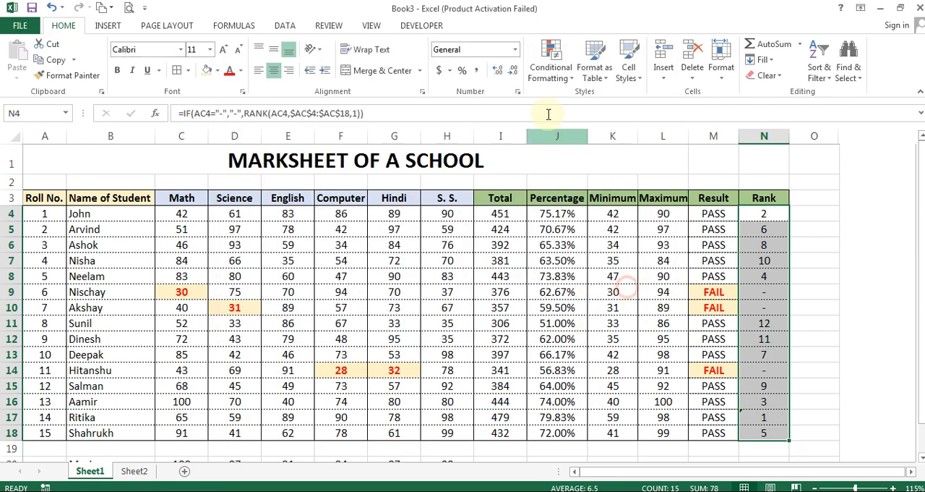
Try highlighting the above-average ranks in N4:N18 using Green Fill with Dark Green Text, and undo the rule
click(558, 77)
mouse_move(583, 101)
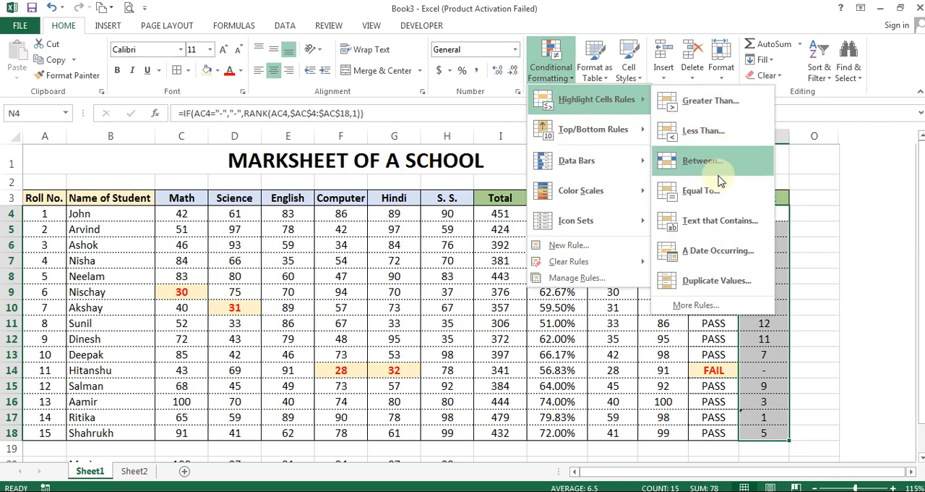
mouse_move(616, 144)
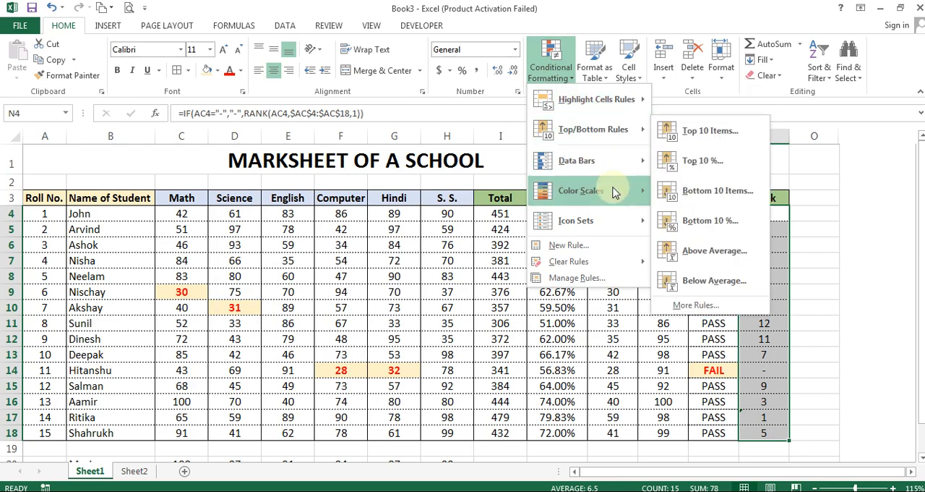
mouse_move(613, 192)
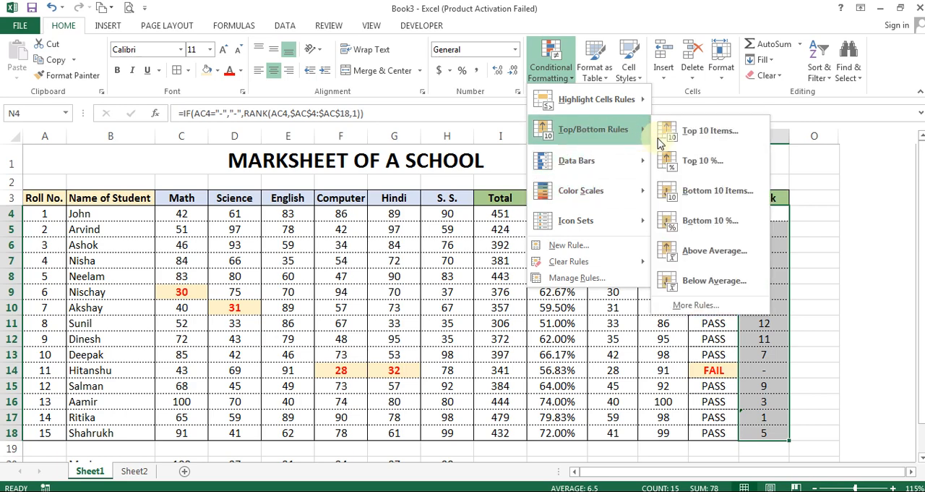
click(716, 254)
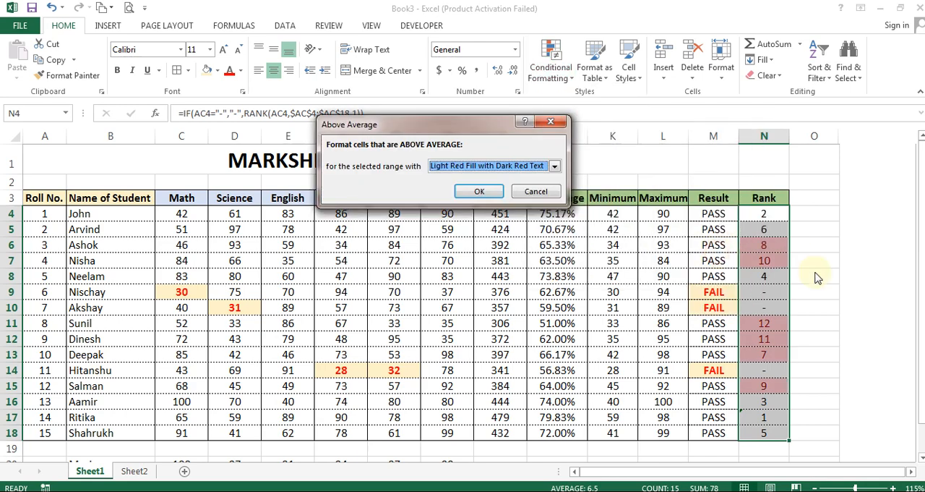
click(553, 165)
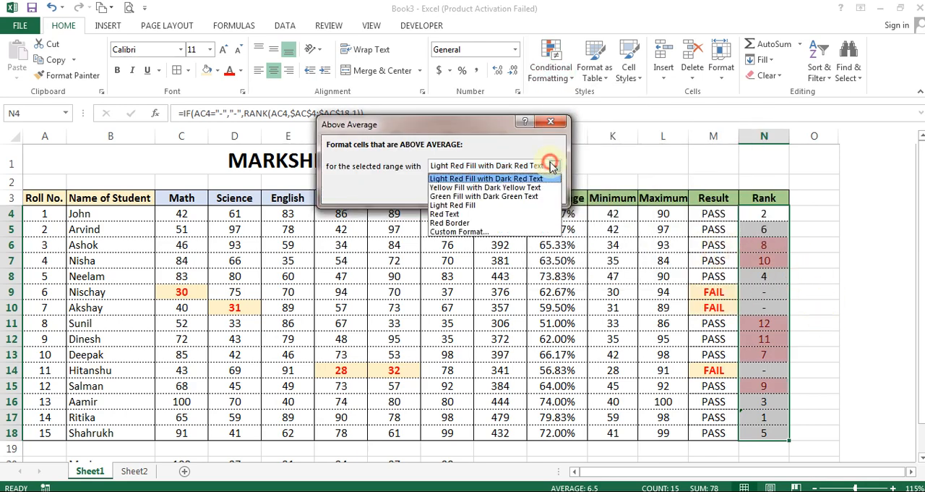
click(523, 196)
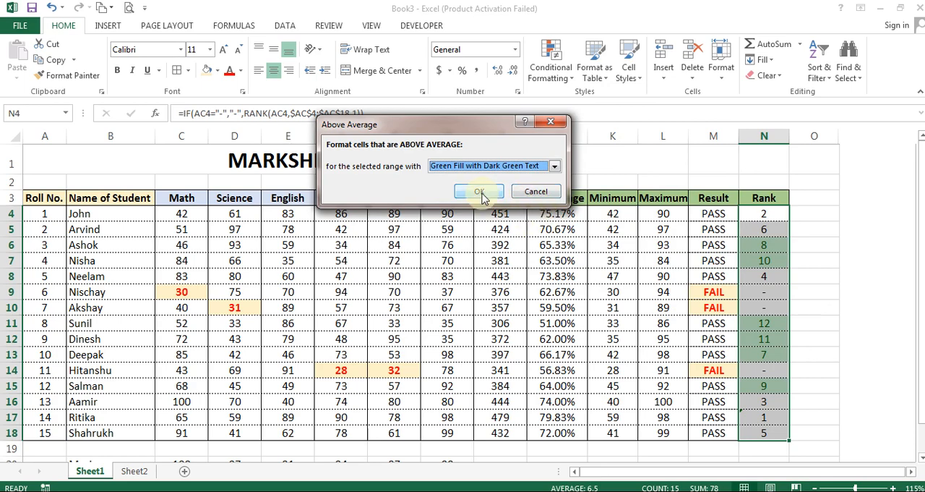
click(479, 192)
click(810, 246)
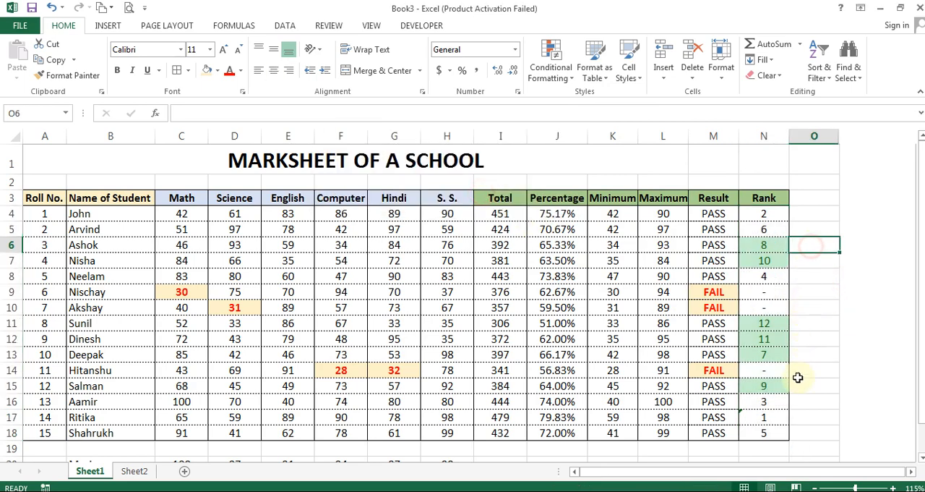
click(764, 244)
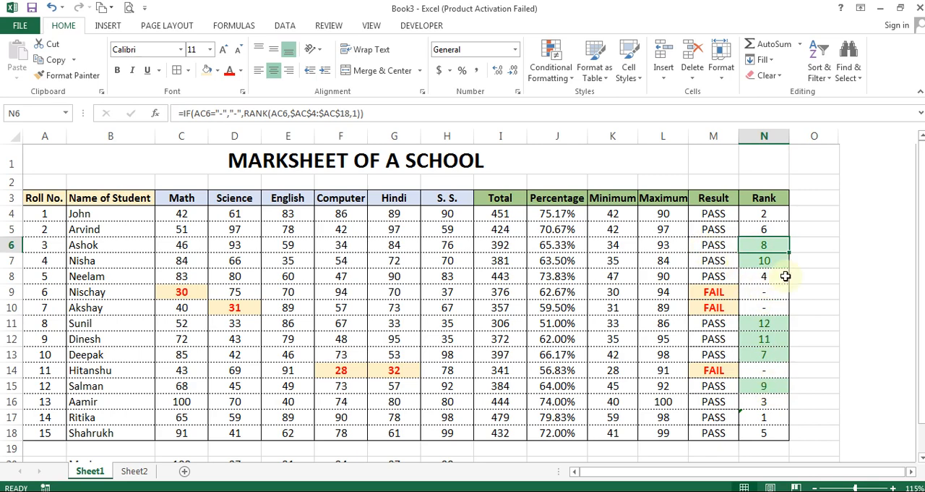
key(ctrl+z)
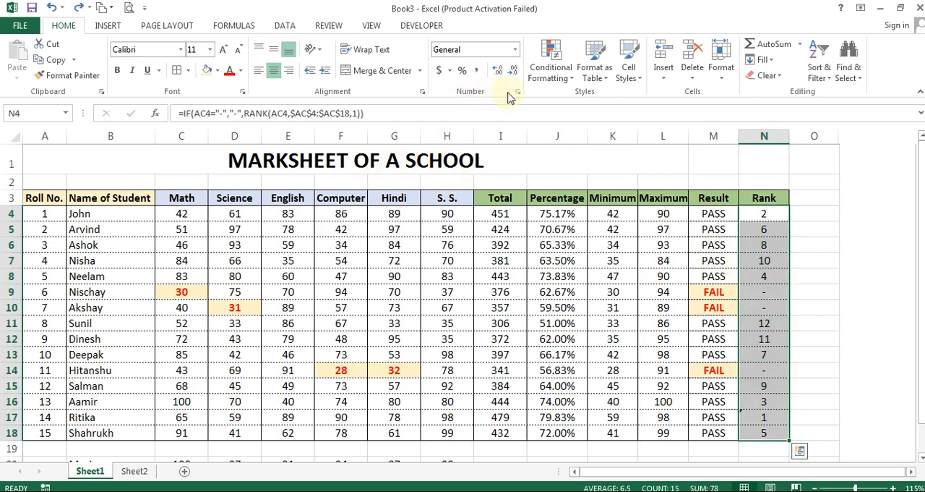
Create a conditional formatting rule on N4:N18 for cell values less than or equal to 3
click(564, 76)
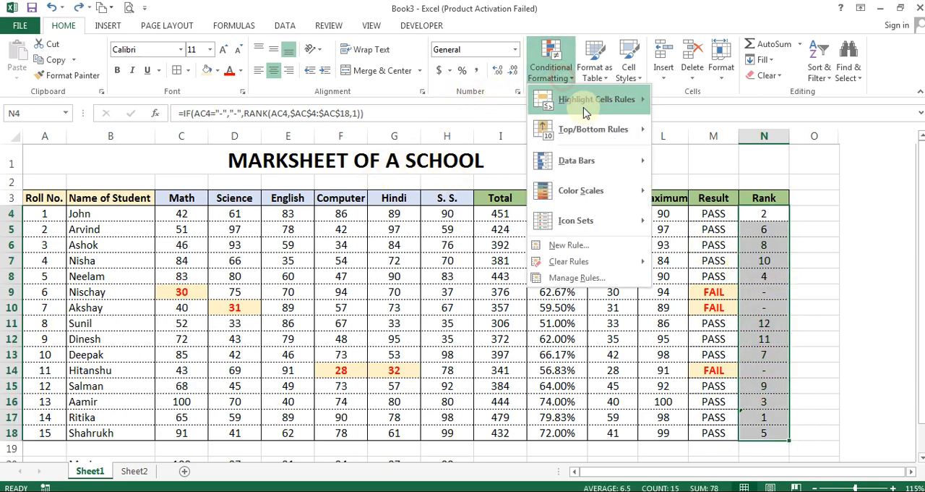
click(586, 248)
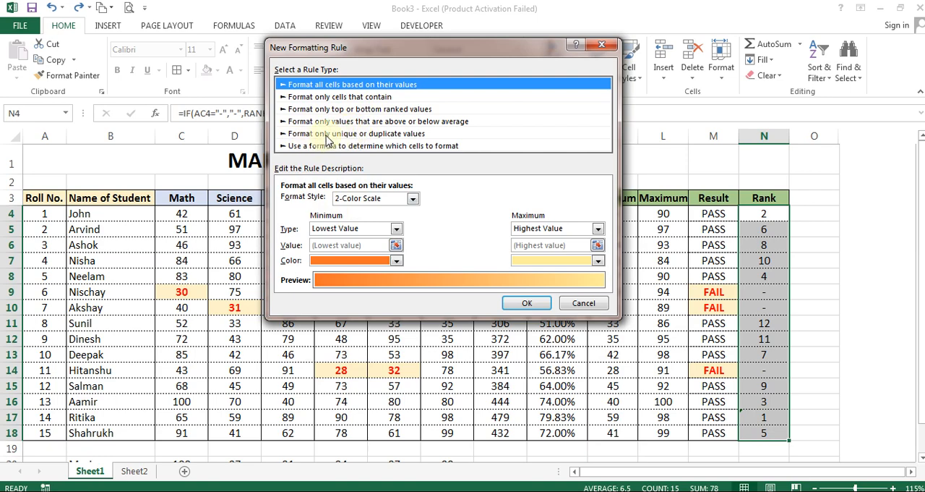
click(334, 98)
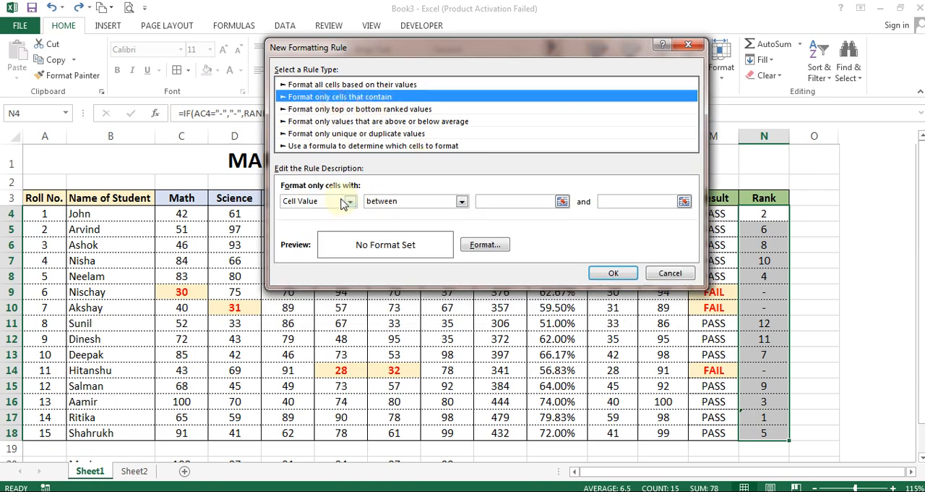
click(417, 202)
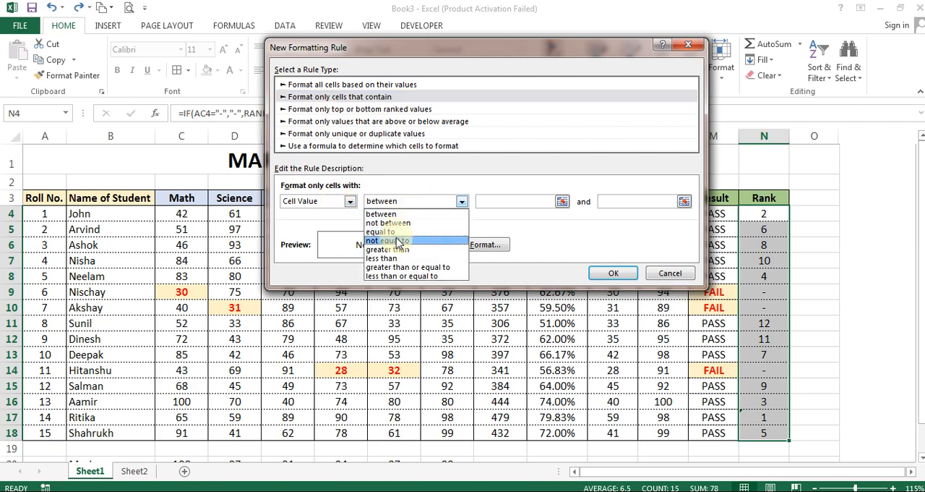
click(397, 276)
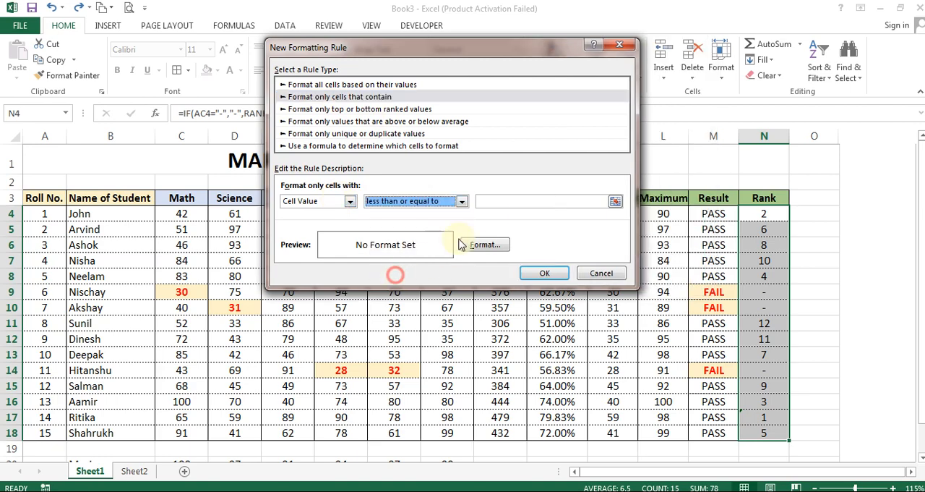
click(505, 200)
Give the top-three rule a light blue fill with bold dark blue text and apply it to the rank cells
click(485, 245)
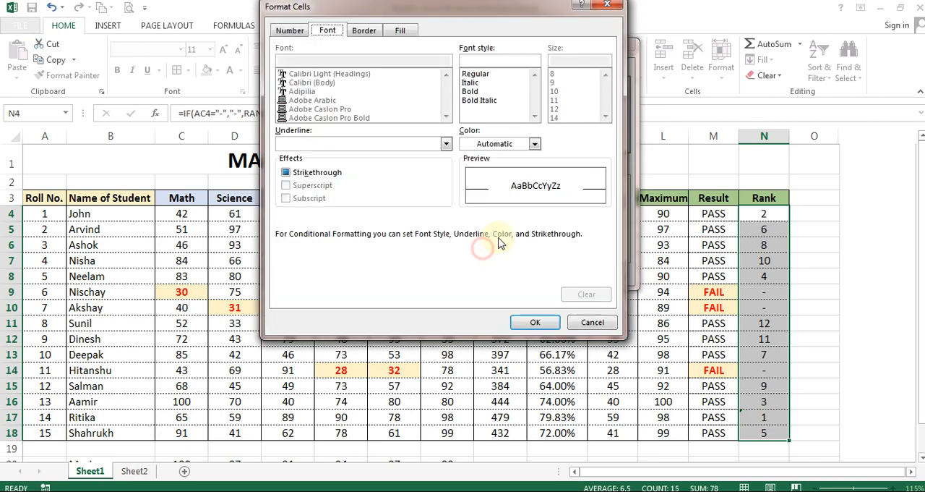
click(400, 30)
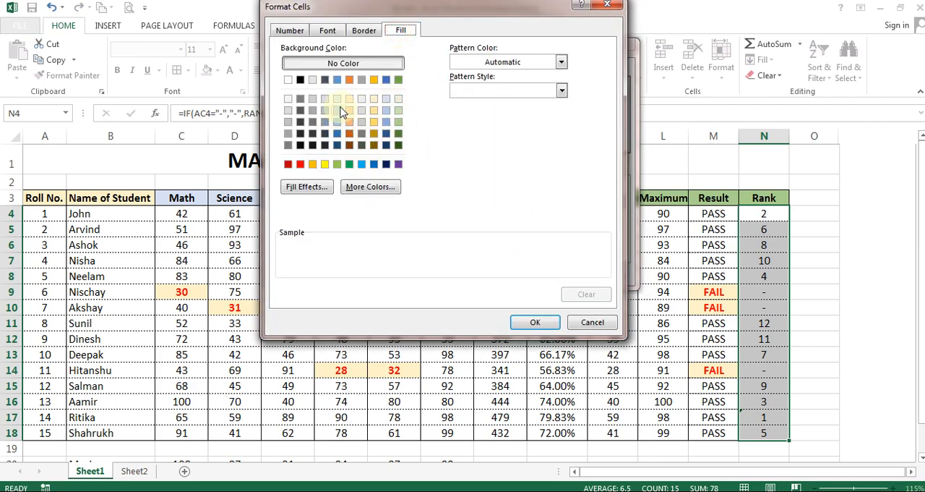
click(400, 99)
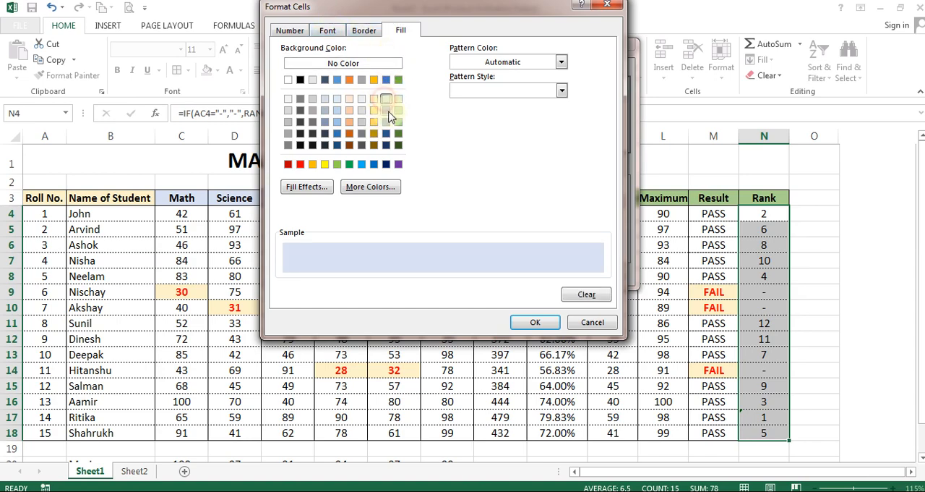
click(361, 31)
click(331, 31)
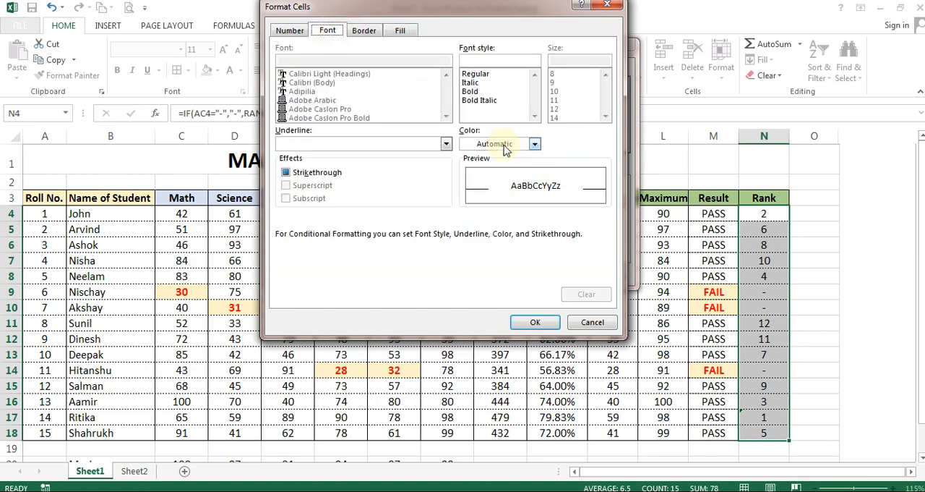
click(534, 143)
click(561, 264)
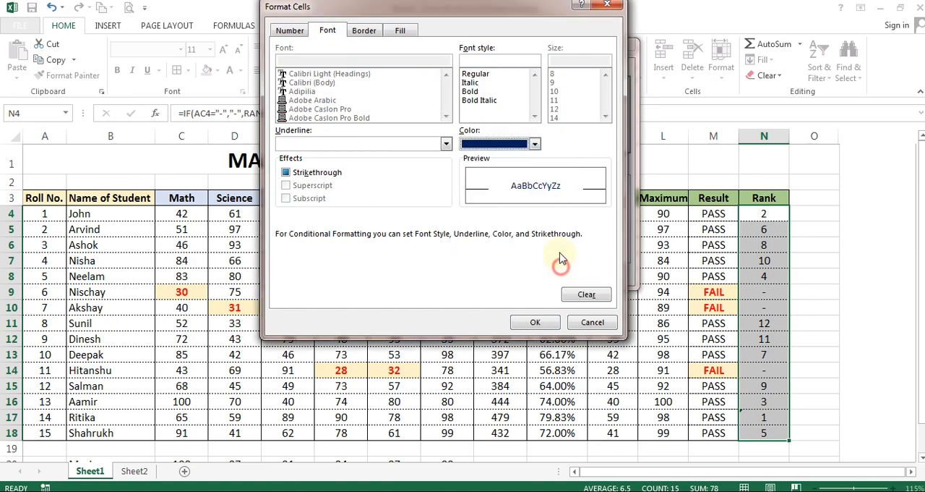
click(471, 91)
click(530, 323)
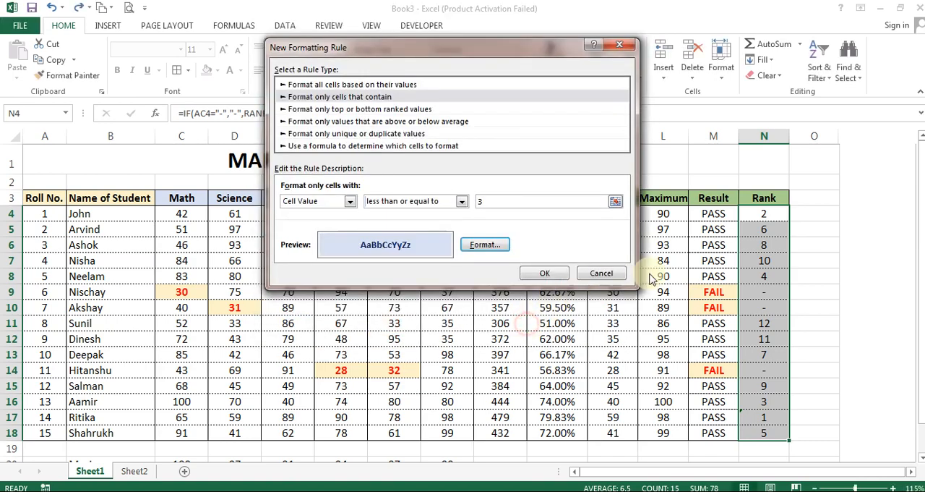
click(546, 274)
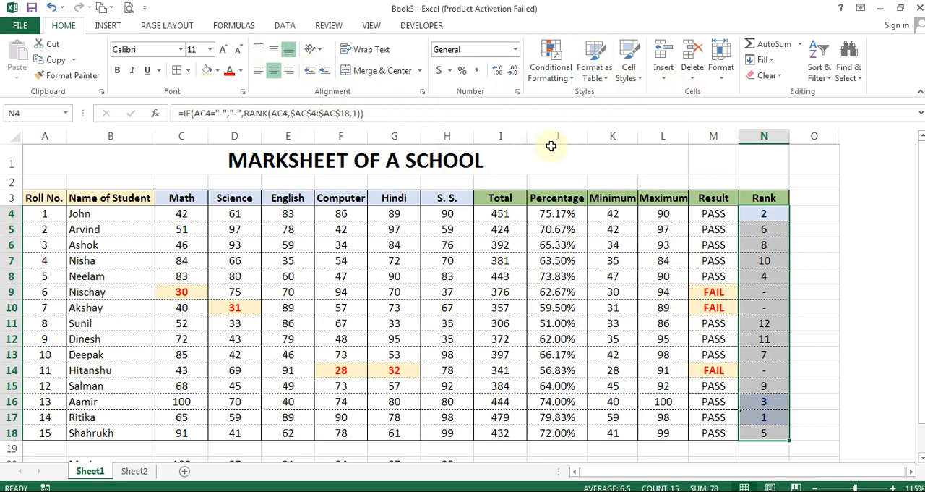
Review the settings of the existing top-three rule in the Conditional Formatting Rules Manager
click(565, 71)
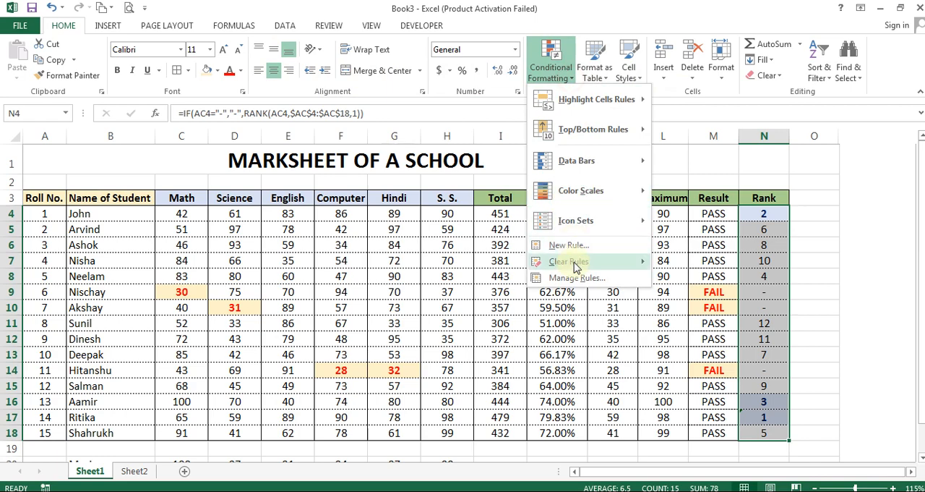
click(589, 279)
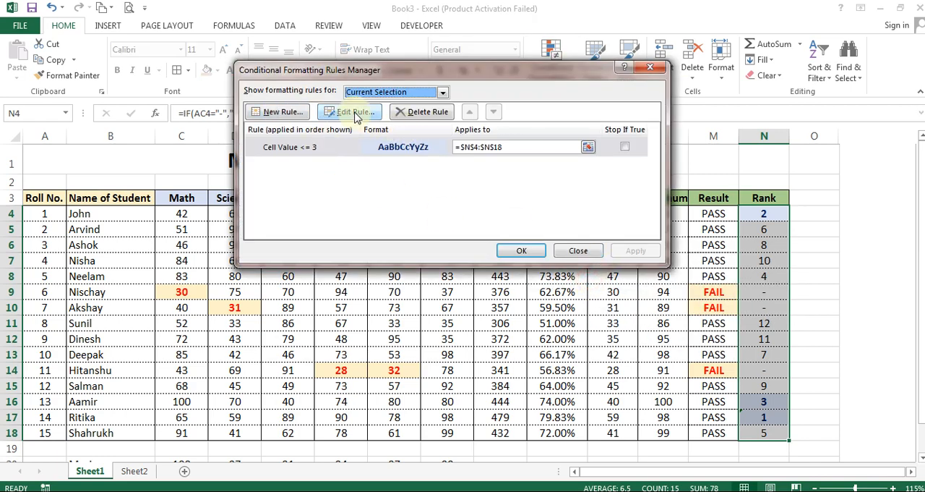
click(355, 114)
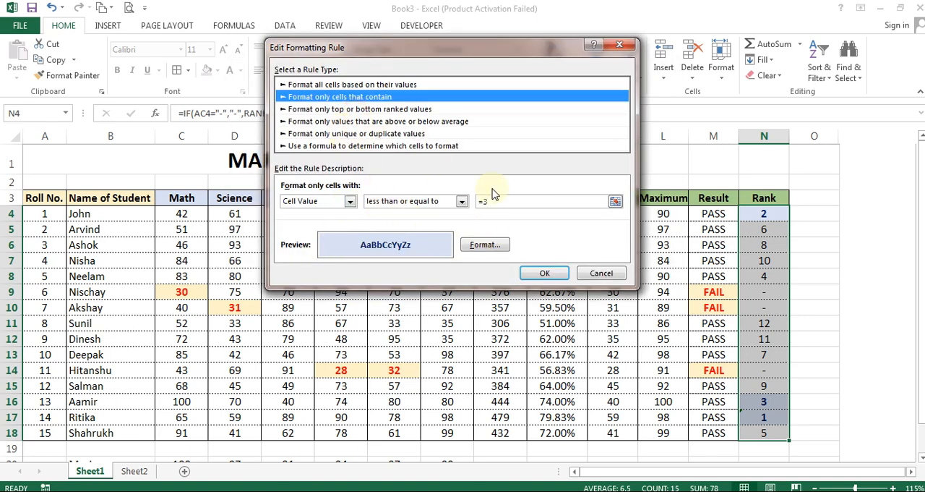
click(601, 275)
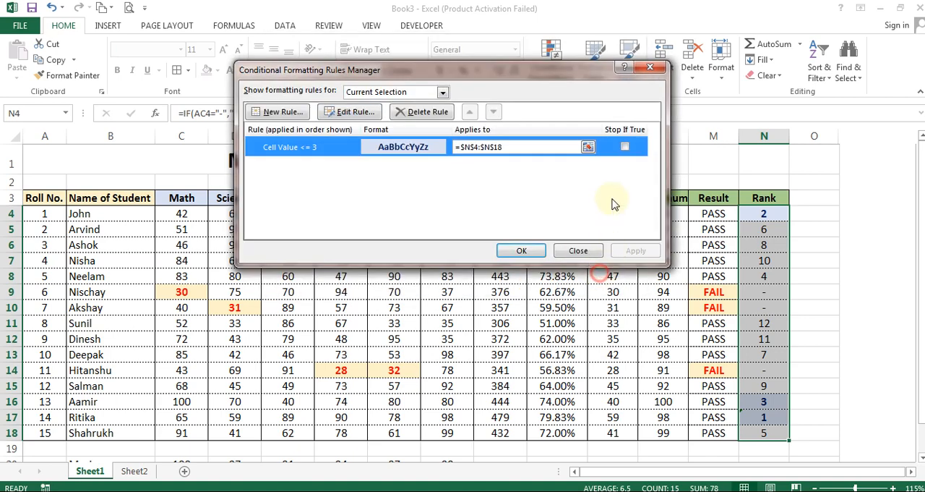
Add a second conditional formatting rule on the rank cells for cell values greater than 3
click(282, 112)
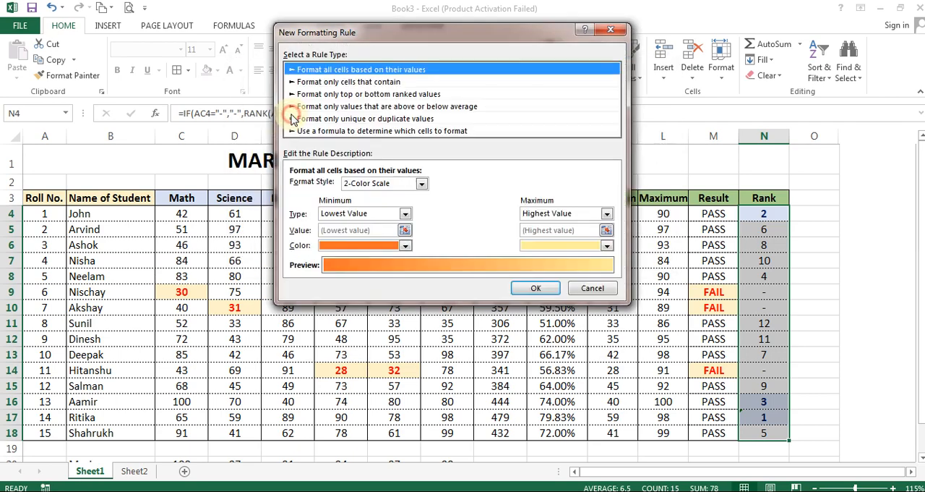
click(347, 83)
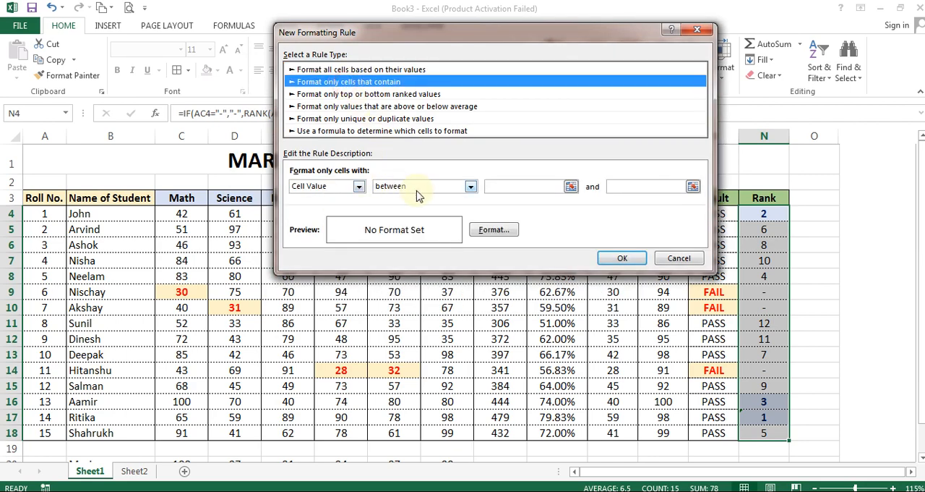
click(470, 186)
click(404, 230)
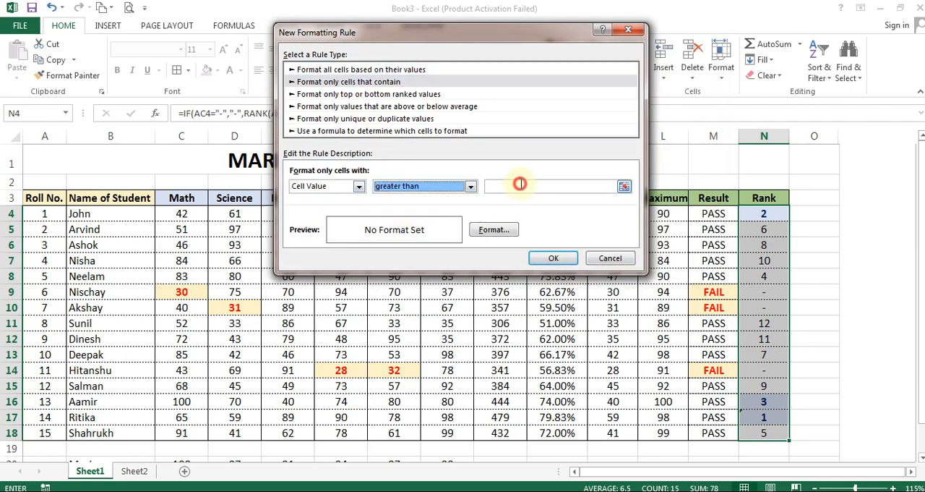
click(519, 184)
Give the greater-than-3 rule a light gold fill with bold purple text, apply it, and check the failed student's rank cell N9
click(493, 230)
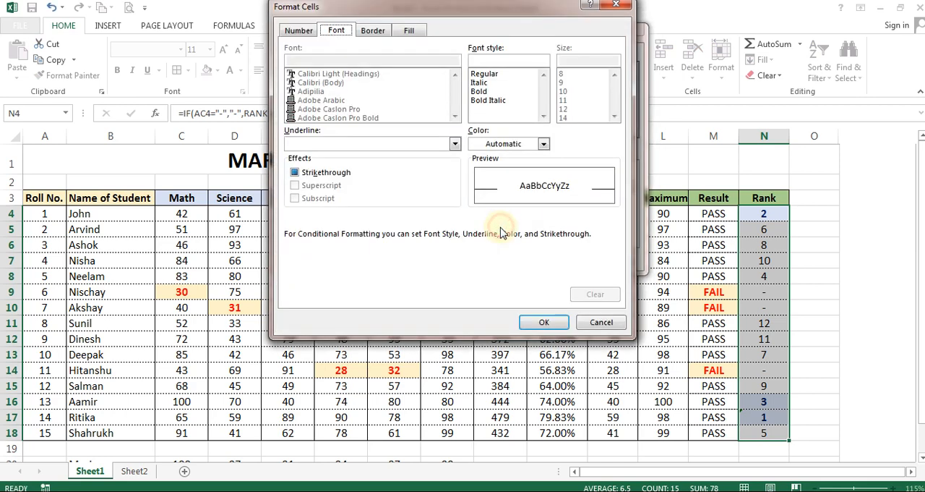
click(409, 31)
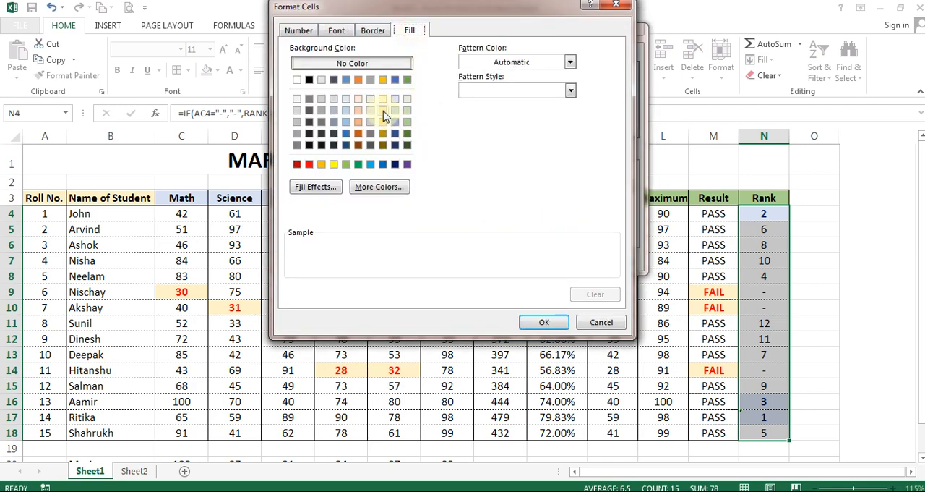
click(383, 111)
click(336, 31)
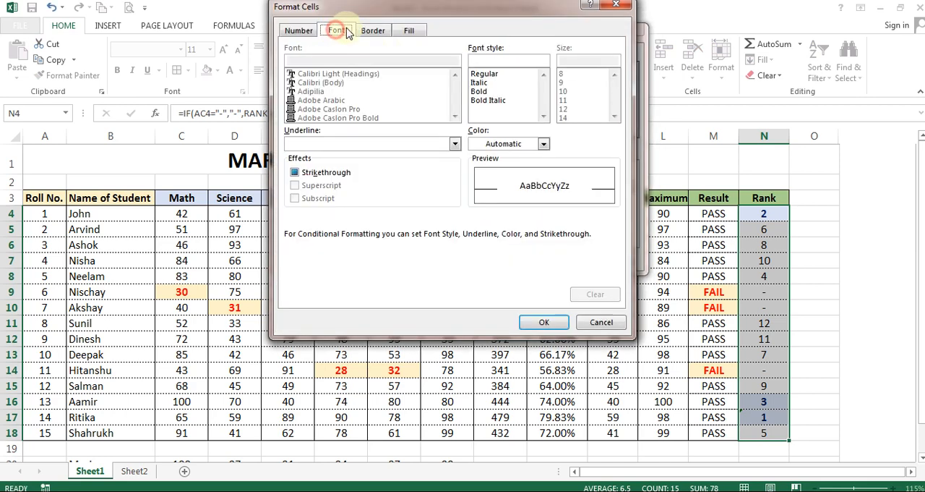
click(480, 92)
click(543, 144)
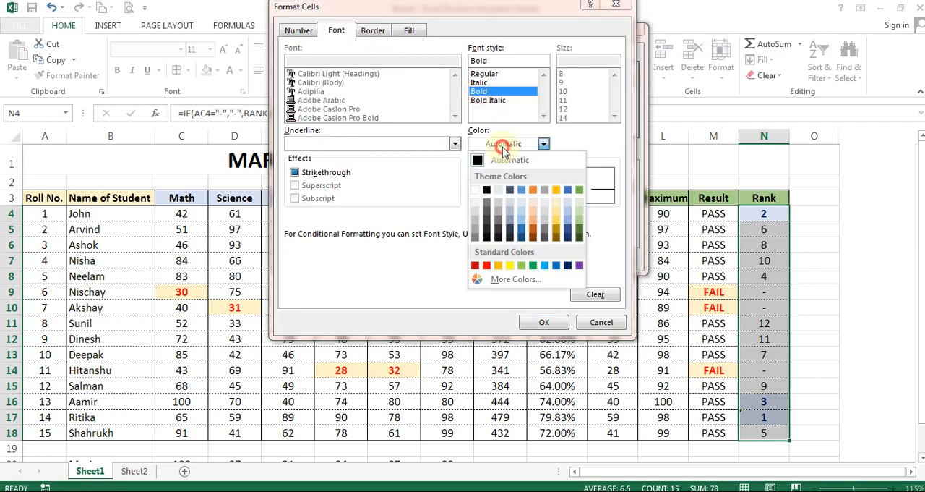
click(581, 266)
click(544, 322)
click(545, 256)
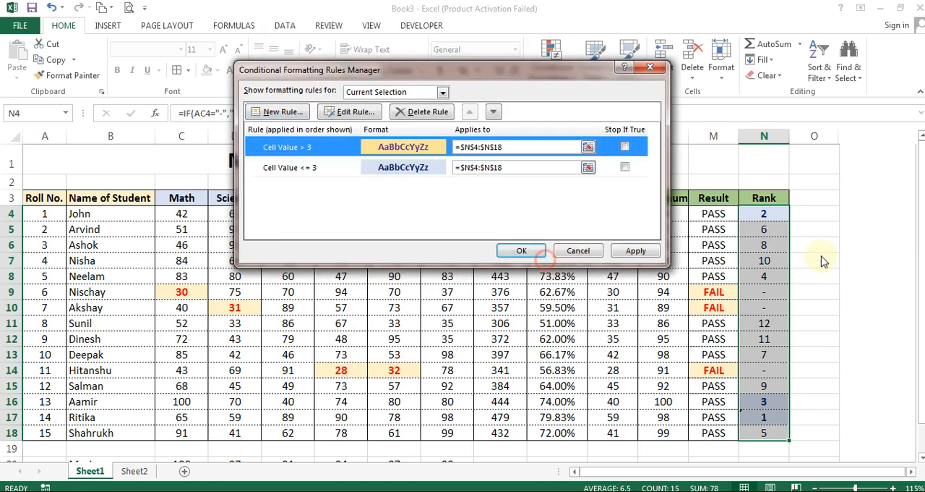
click(521, 250)
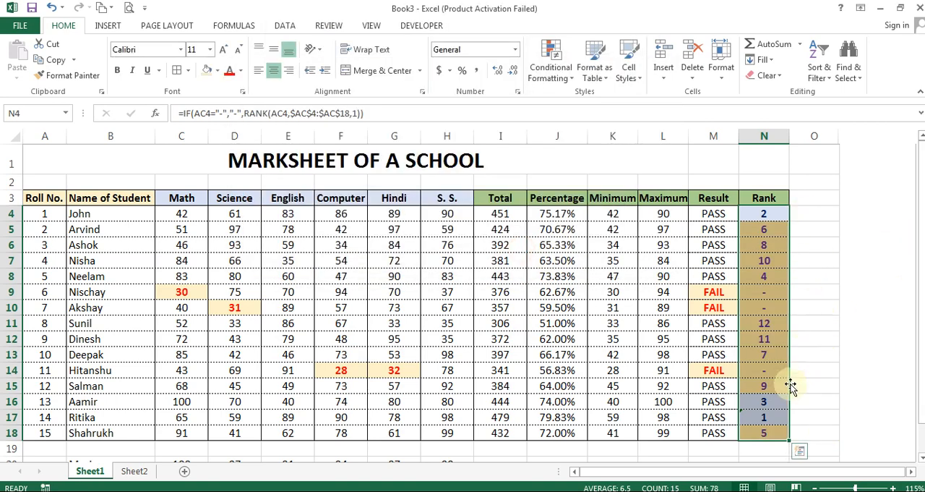
click(816, 324)
click(766, 296)
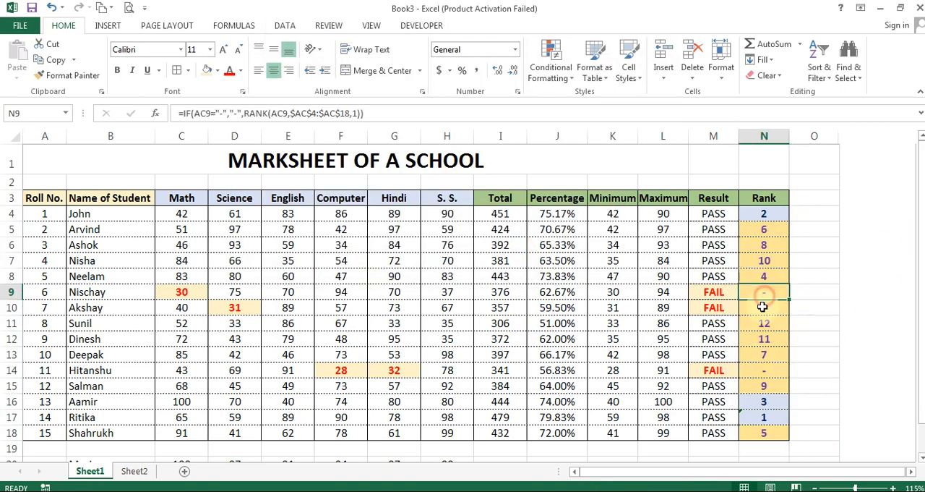
Add a third conditional formatting rule on rank cells N4:N18 for cell values equal to "-"
click(763, 307)
drag(764, 213, 765, 432)
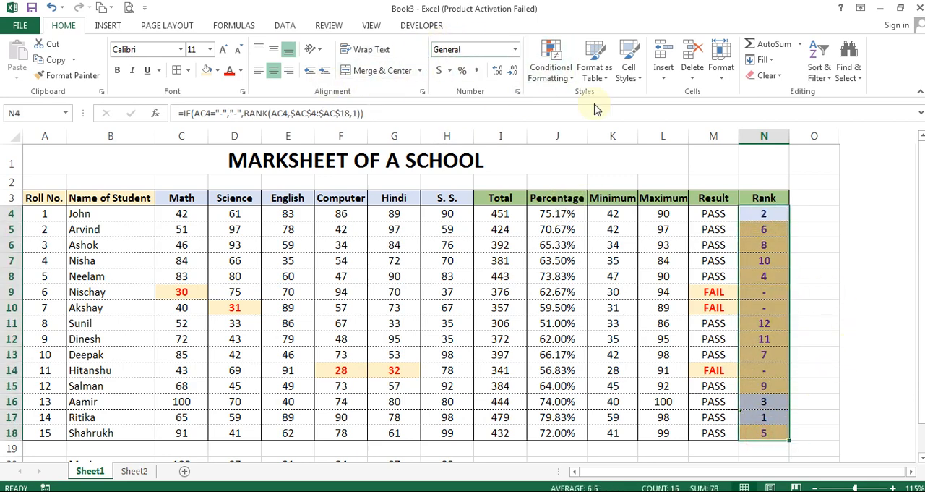
click(564, 75)
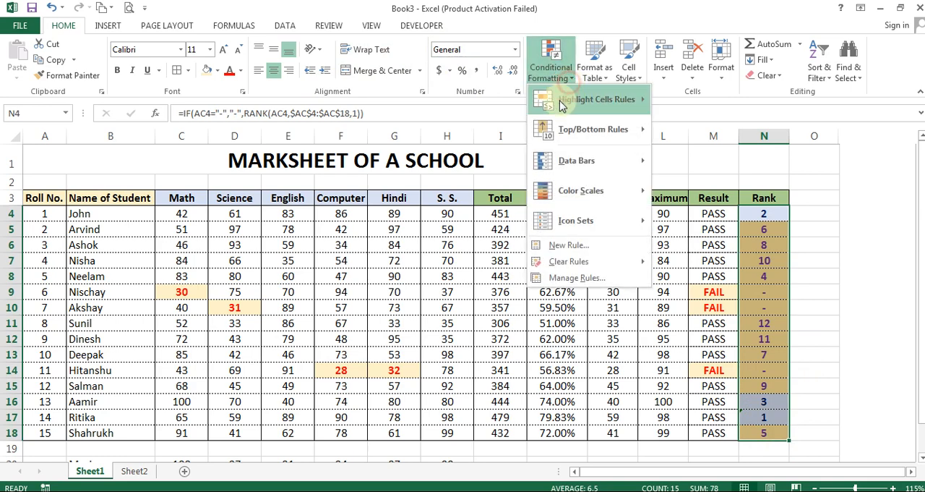
click(578, 246)
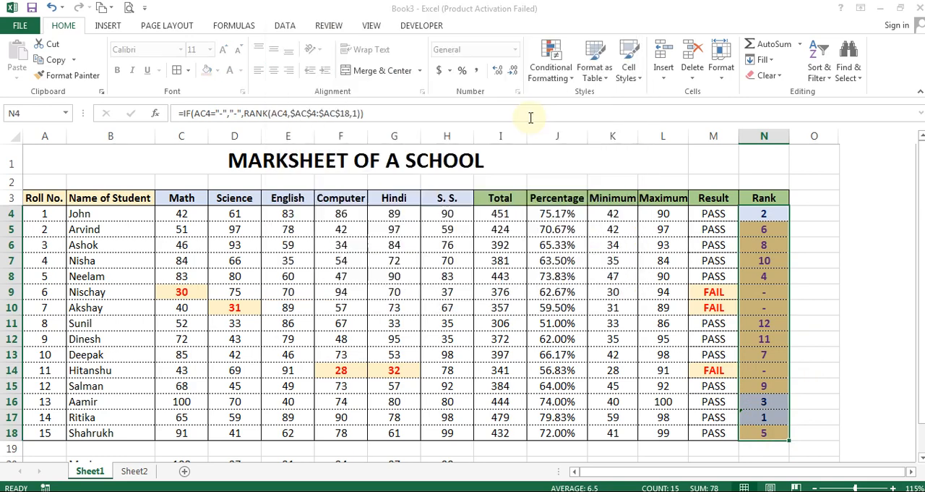
click(551, 72)
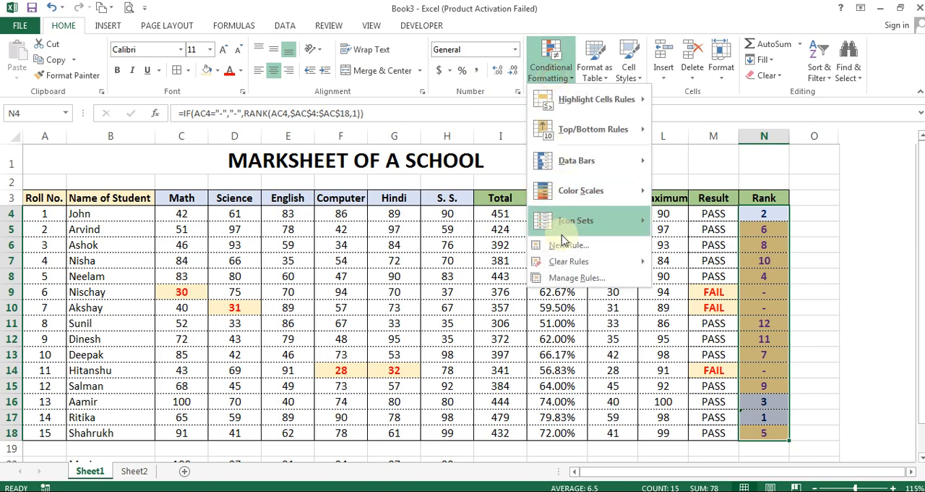
click(576, 277)
click(288, 110)
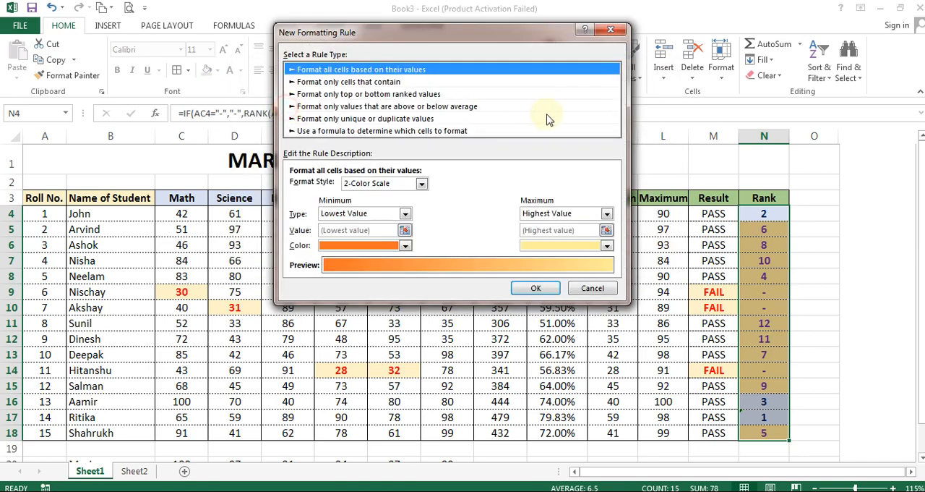
click(343, 82)
click(391, 185)
click(394, 213)
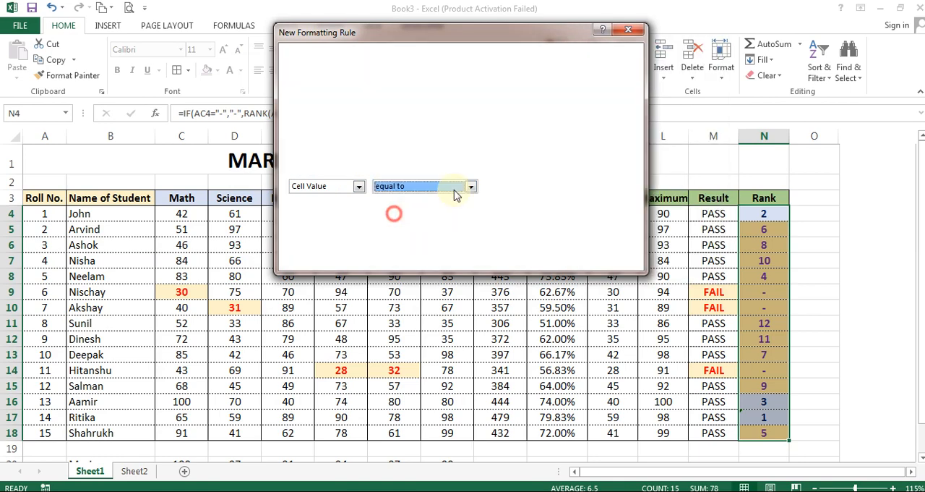
click(516, 187)
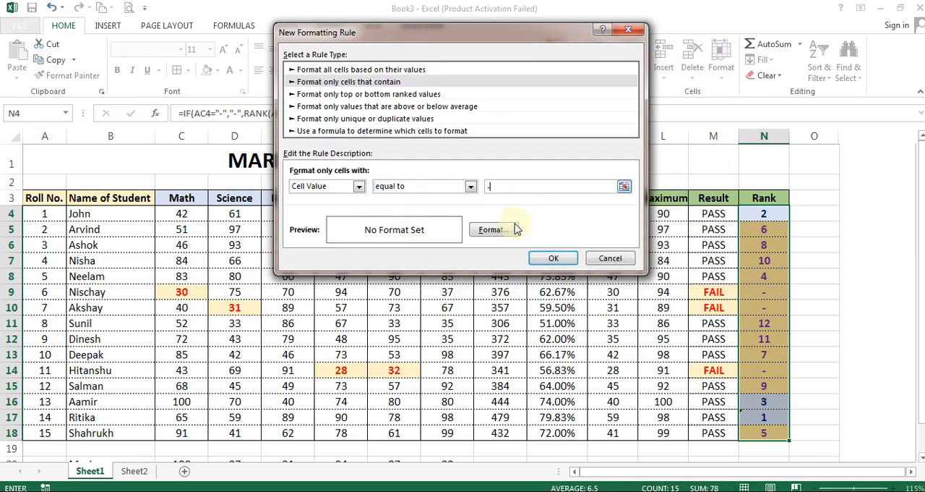
Give the dash rule a light orange fill with bold red text and apply it to the rank cells
click(516, 229)
click(411, 32)
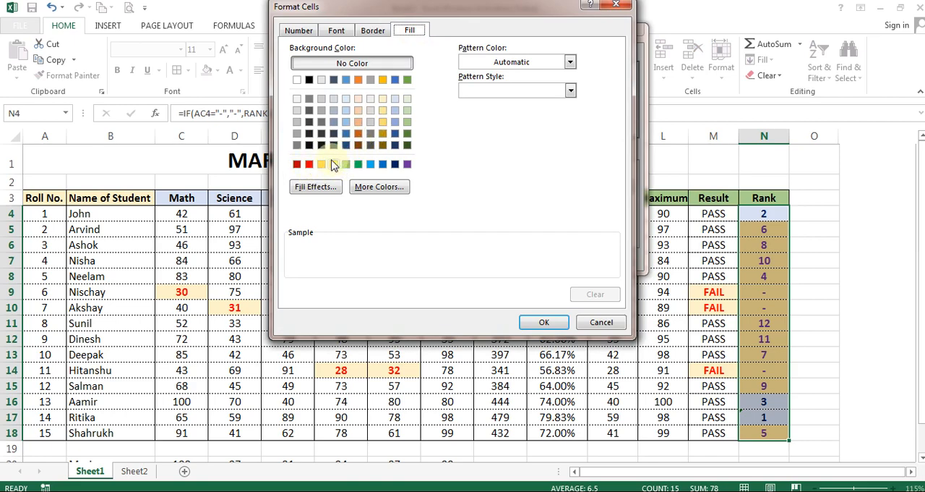
click(360, 99)
click(336, 31)
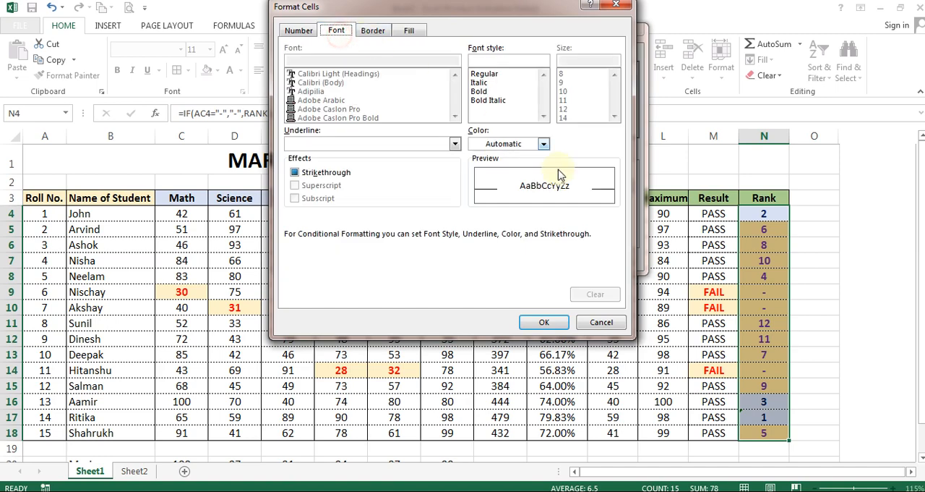
click(509, 144)
click(485, 266)
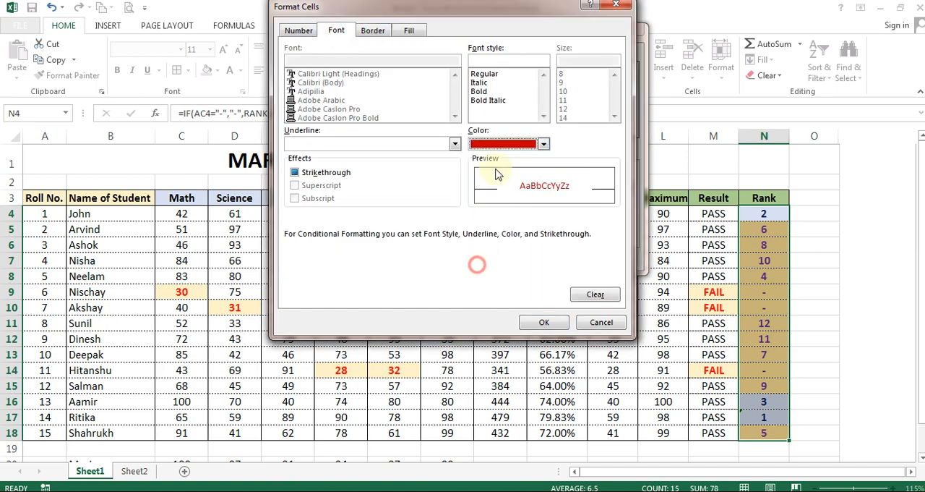
click(479, 91)
click(544, 322)
click(542, 259)
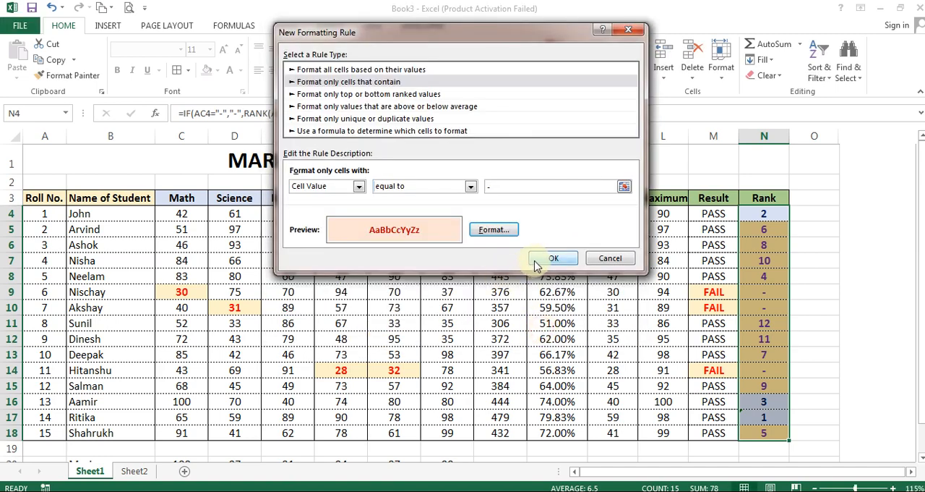
click(541, 253)
Check the color coding of the failed students' dashes and the top-three cells in the Rank column
click(834, 261)
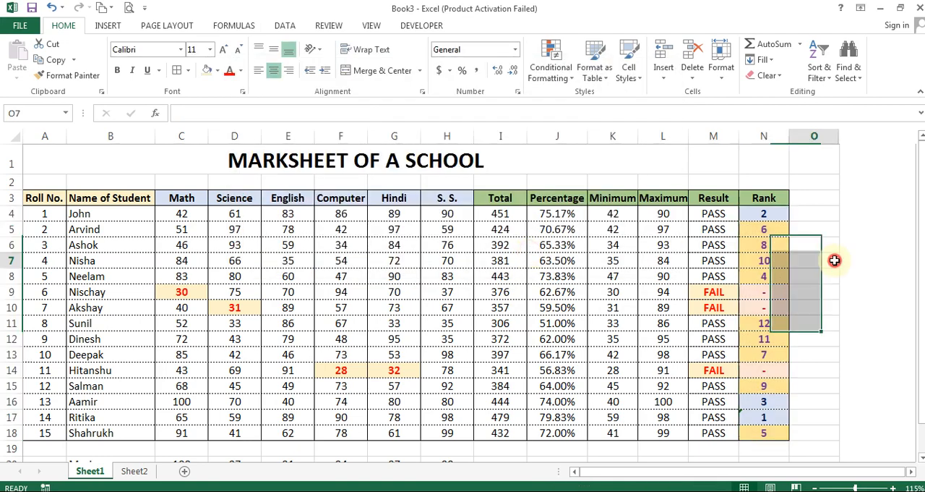
click(778, 291)
click(764, 308)
click(766, 369)
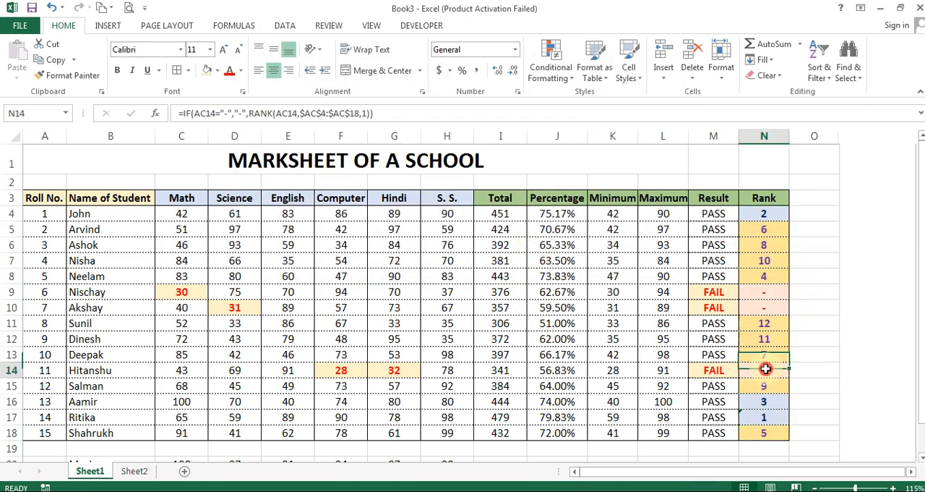
click(766, 216)
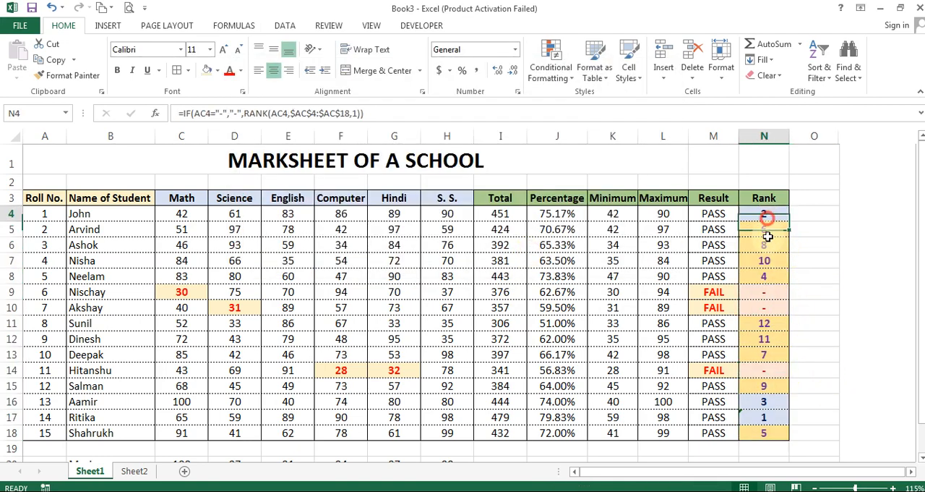
click(764, 420)
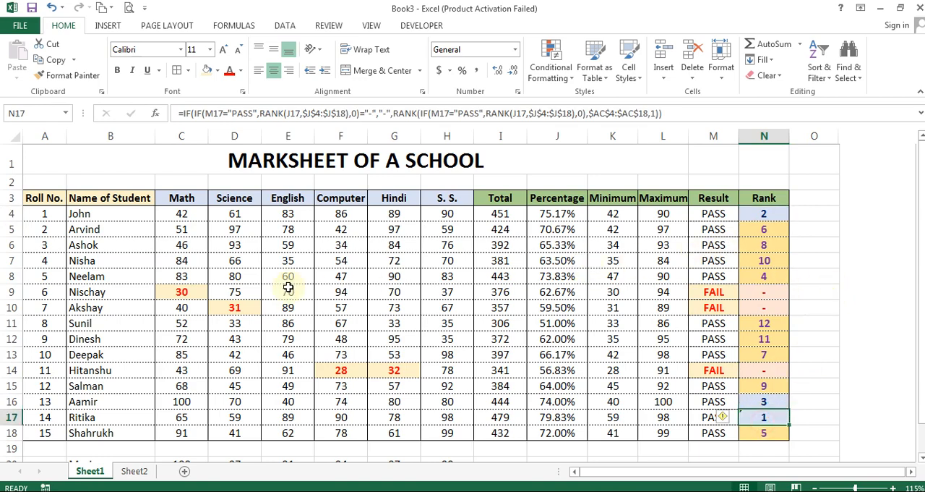
Replace the first student's Math mark in C4 with the formula =RANDBETWEEN(30,100)
click(98, 244)
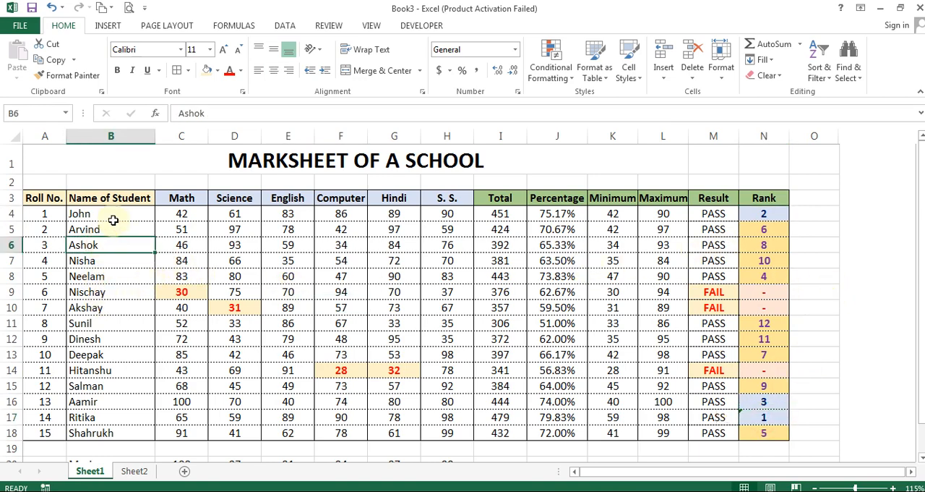
click(101, 214)
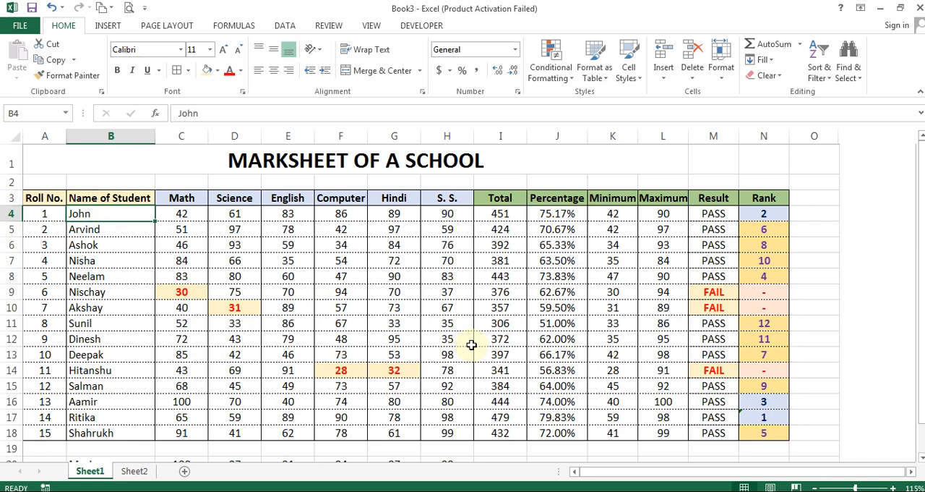
key(Right)
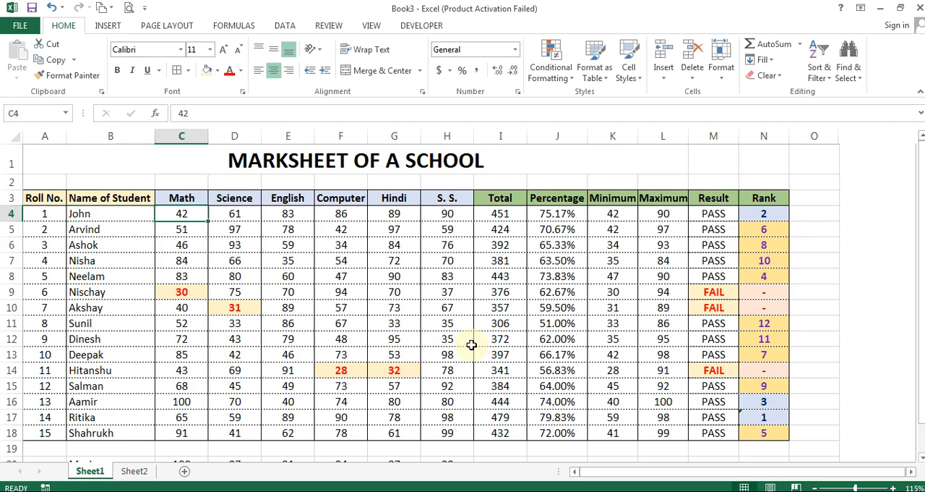
text(=randb)
key(Tab)
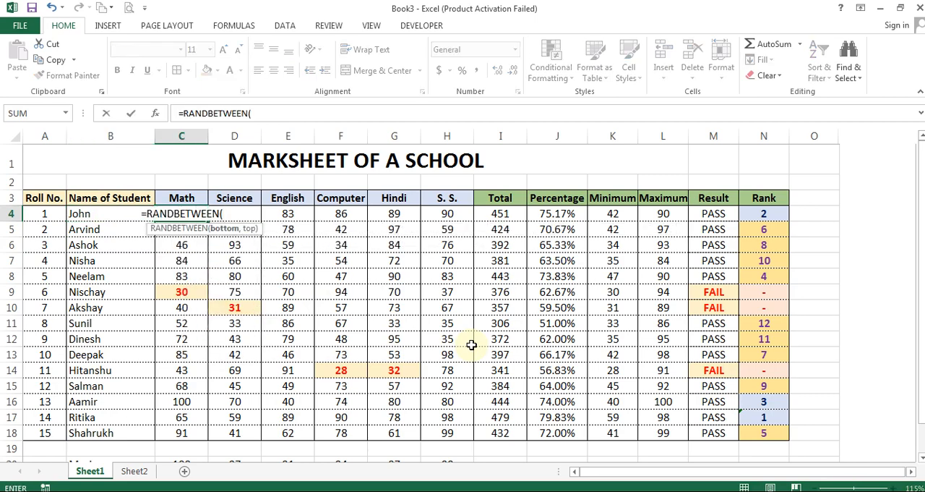
text(30,100))
key(ctrl+Return)
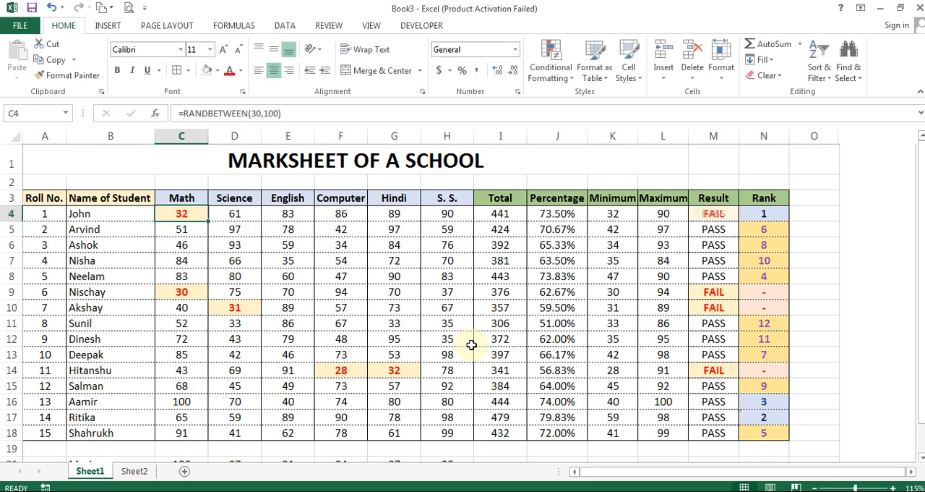
Copy the random-mark formula from C4 into all subject marks in C4:H18 using Paste Special
key(ctrl+c)
key(ctrl+shift+Down)
key(shift+Right)
key(shift+Right)
key(shift+Right)
key(shift+Right)
key(shift+Right)
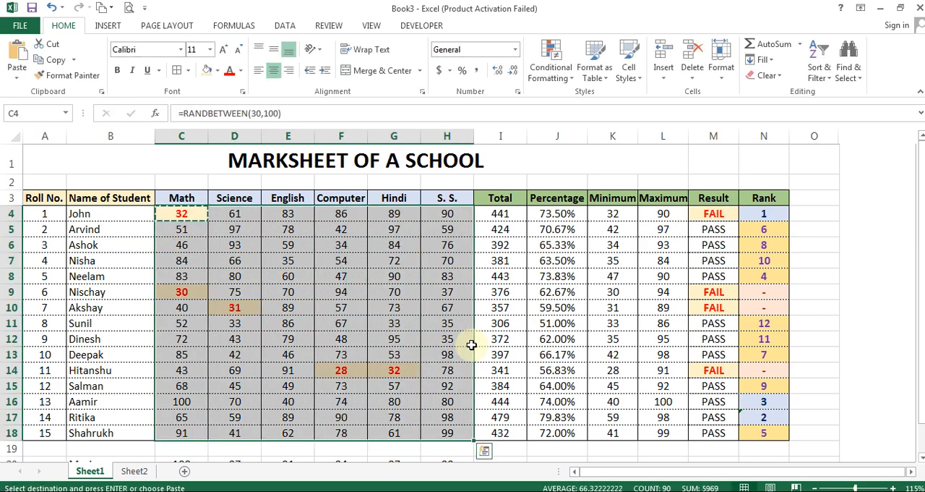
key(ctrl+alt+v)
key(Return)
Recalculate the sheet repeatedly from empty cell O4 to test the results, ranks and color coding with fresh random marks
key(ctrl+Right)
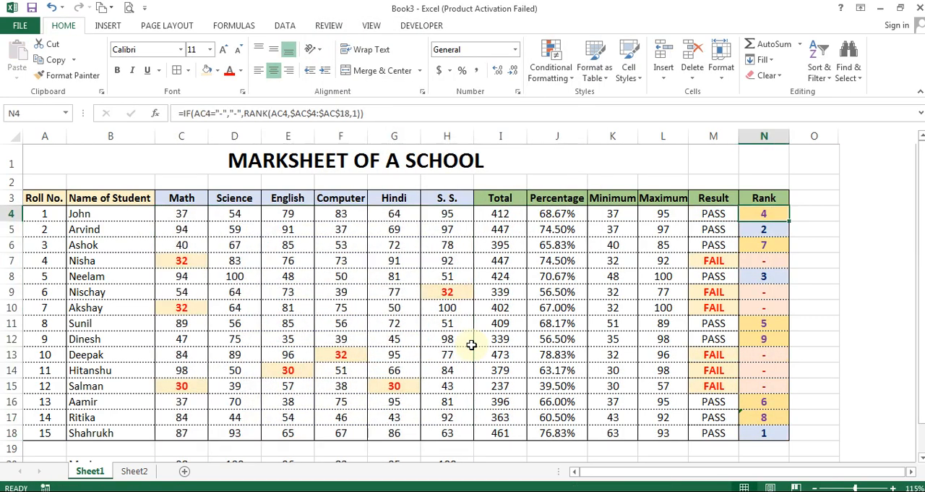
key(Right)
key(F9)
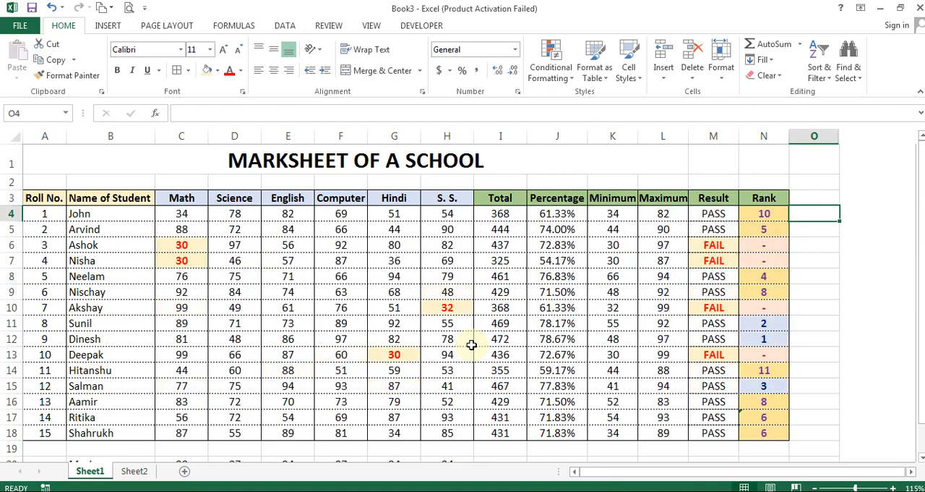
key(F9)
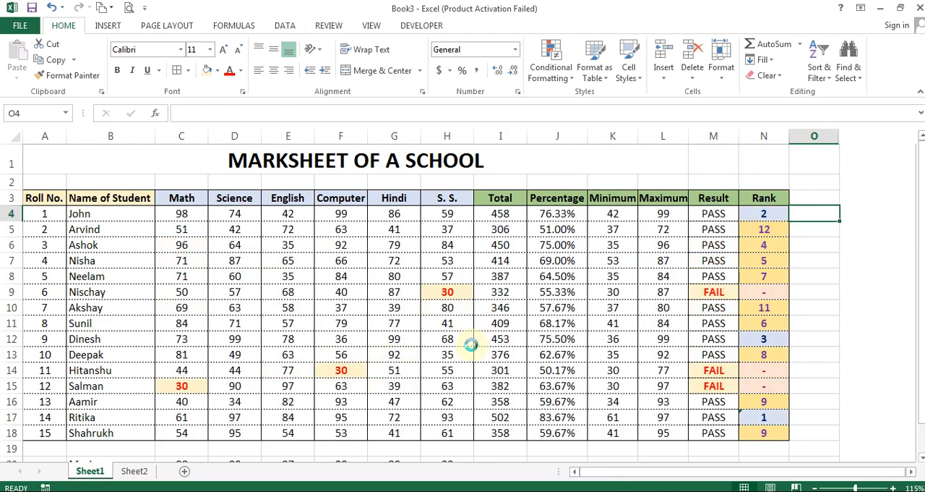
key(F9)
key(F9)
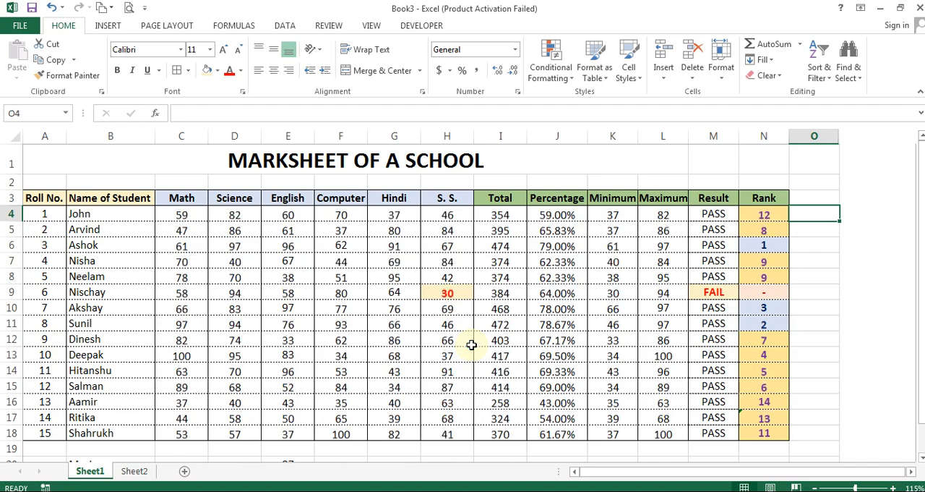
key(F9)
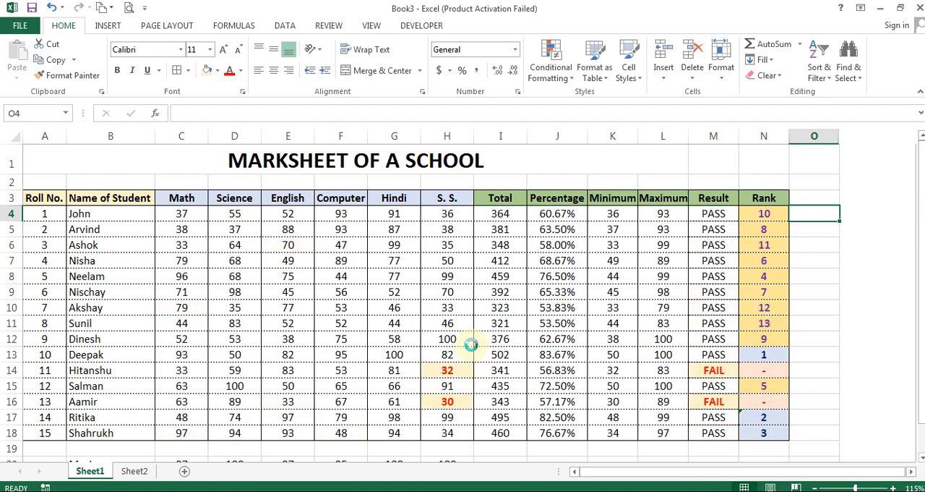
key(F9)
key(F9)
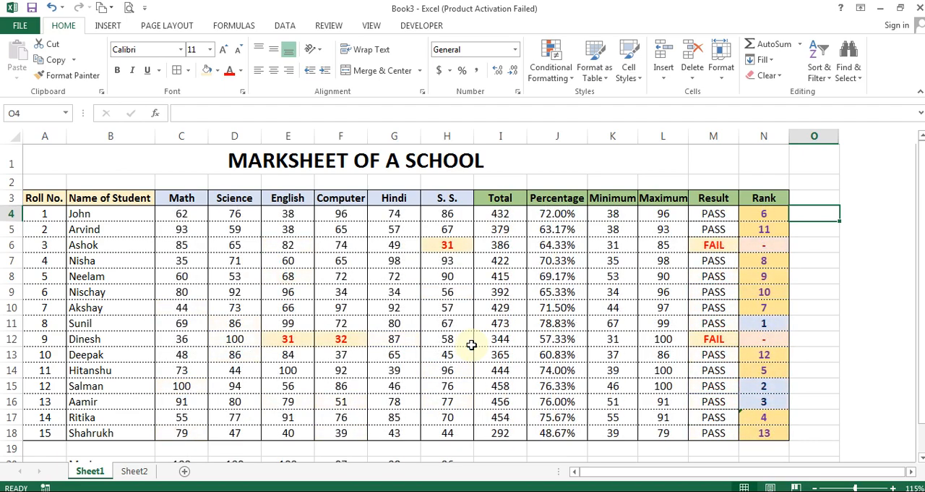
key(F9)
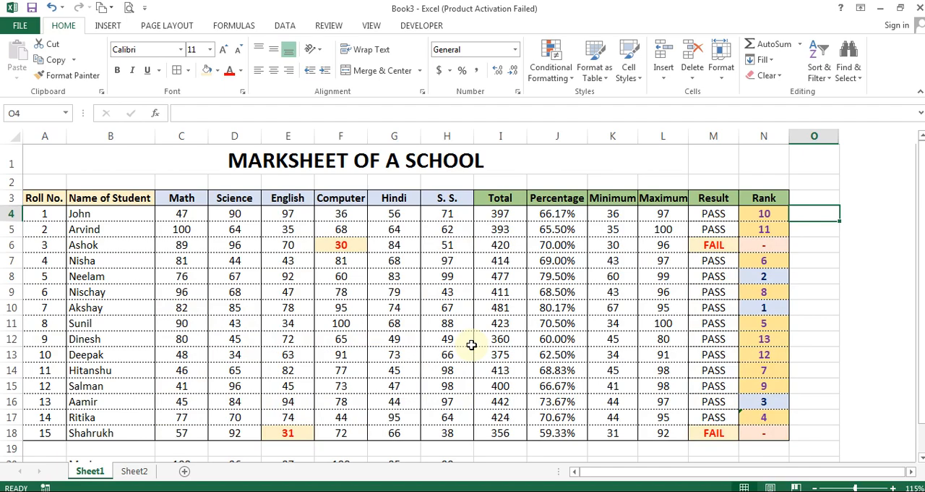
key(F9)
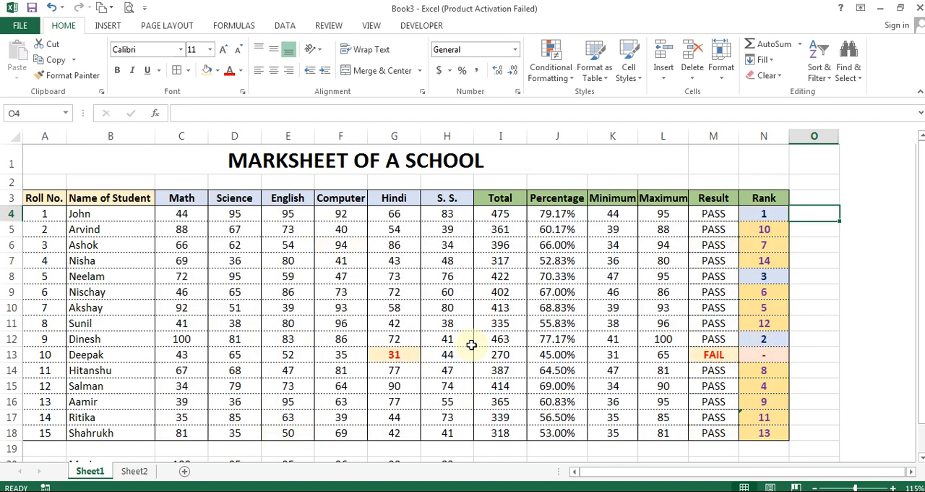
key(F9)
key(F9)
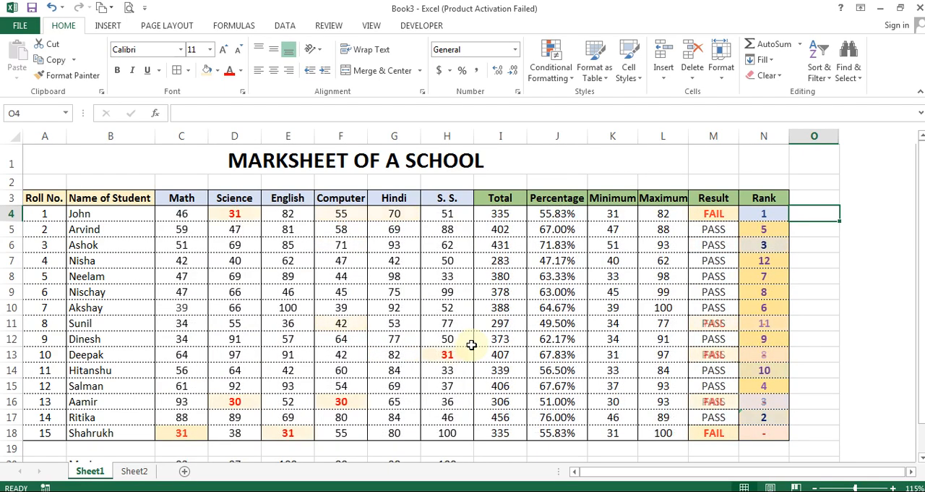
key(F9)
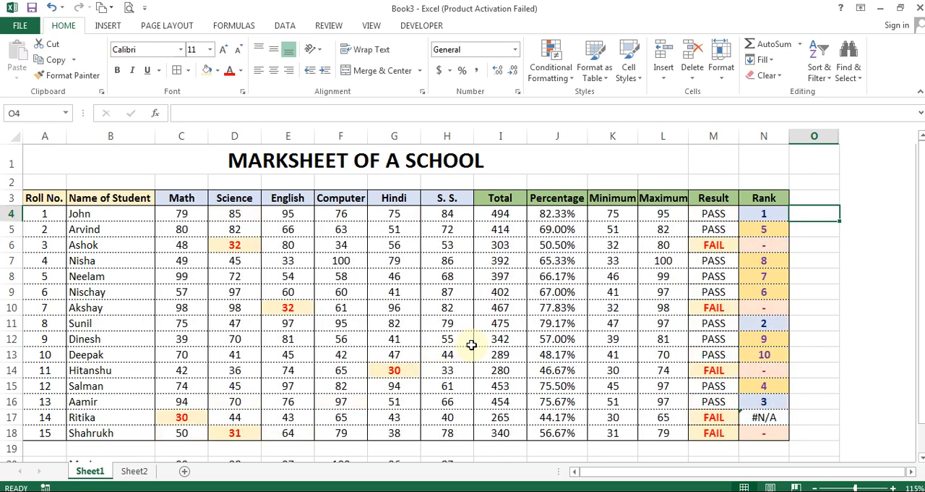
key(F9)
key(F9)
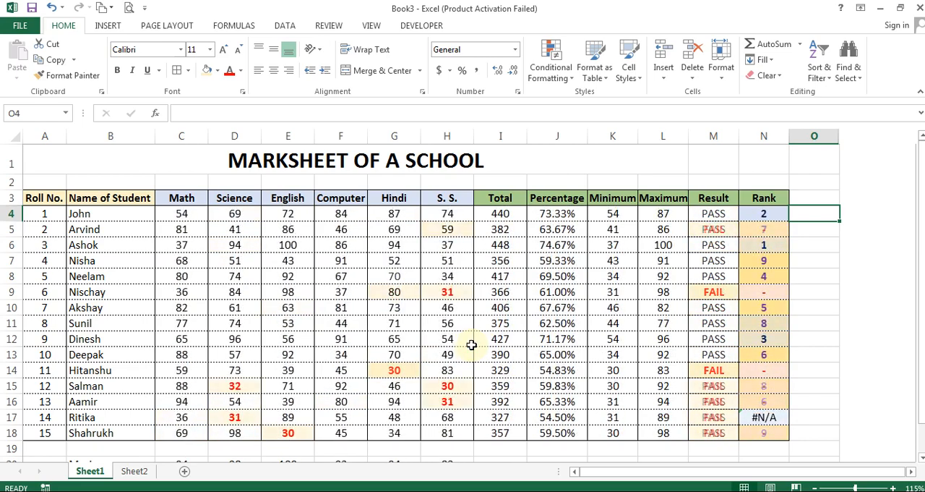
key(F9)
key(F9)
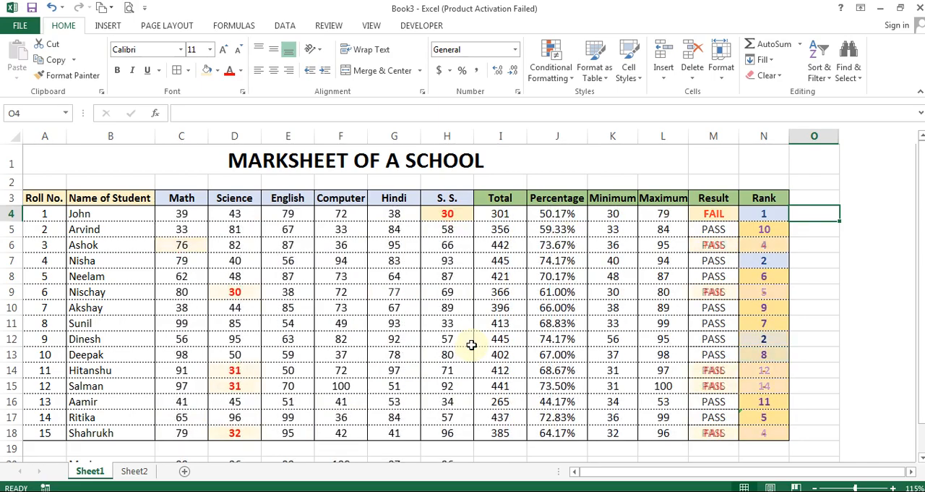
Review the Maximum, Minimum and Average rows below the table and the random-mark formula in H7
scroll(159, 389, down, 1)
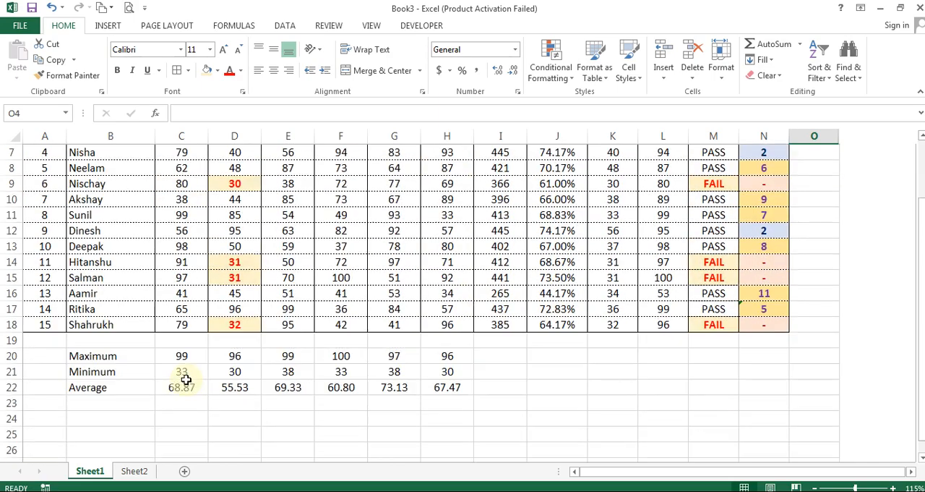
scroll(550, 401, up, 1)
scroll(711, 404, down, 2)
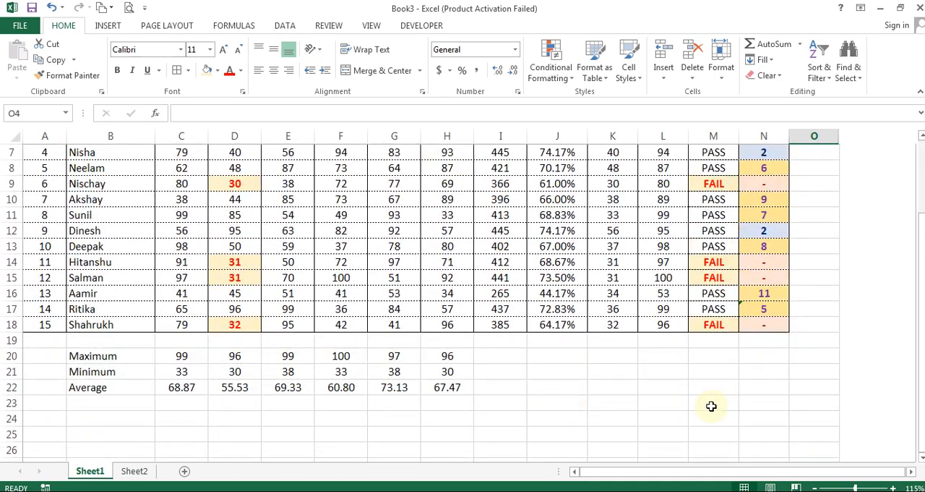
scroll(711, 404, up, 1)
scroll(602, 406, up, 1)
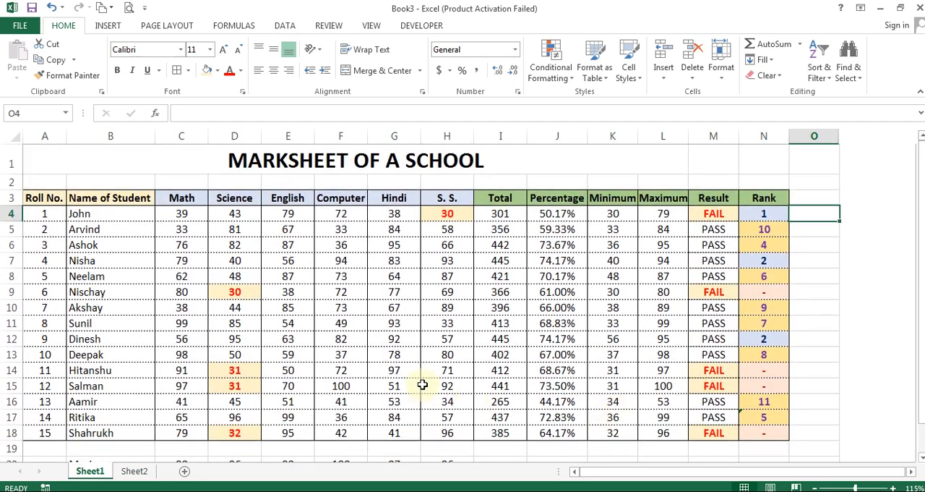
click(630, 247)
click(462, 262)
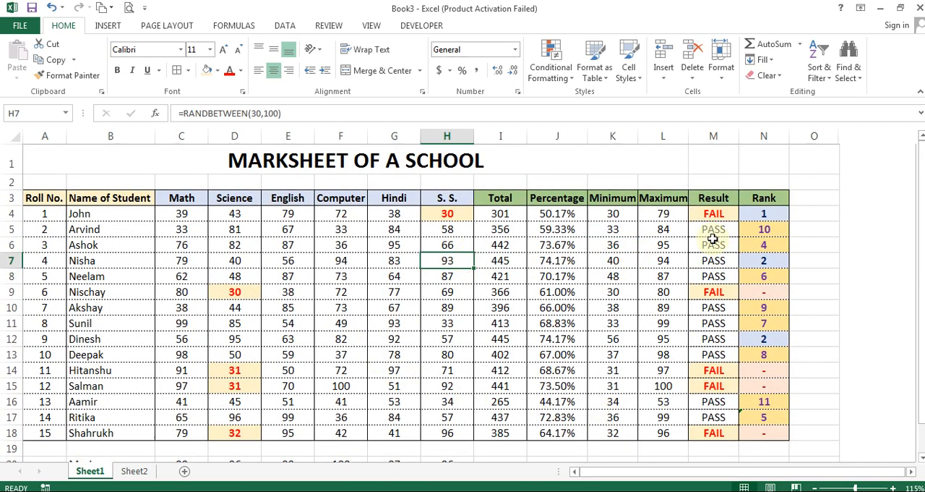